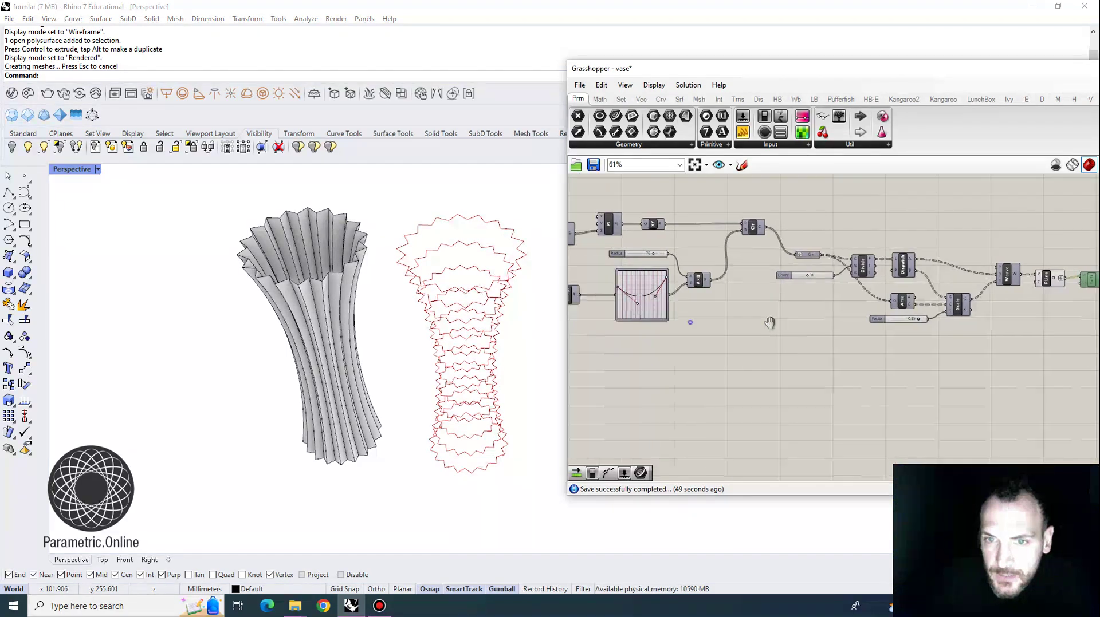
Step: Duplicate the Radius slider, its Graph Mapper and the multiplication component, placing the copy below the originals
{"action": "scroll", "coordinate": [916, 325], "scroll_direction": "up", "scroll_amount": 1}
{"action": "scroll", "coordinate": [850, 295], "scroll_direction": "up", "scroll_amount": 1}
{"action": "right_click_drag", "start_coordinate": [725, 244], "coordinate": [826, 318]}
{"action": "scroll", "coordinate": [739, 247], "scroll_direction": "up", "scroll_amount": 1}
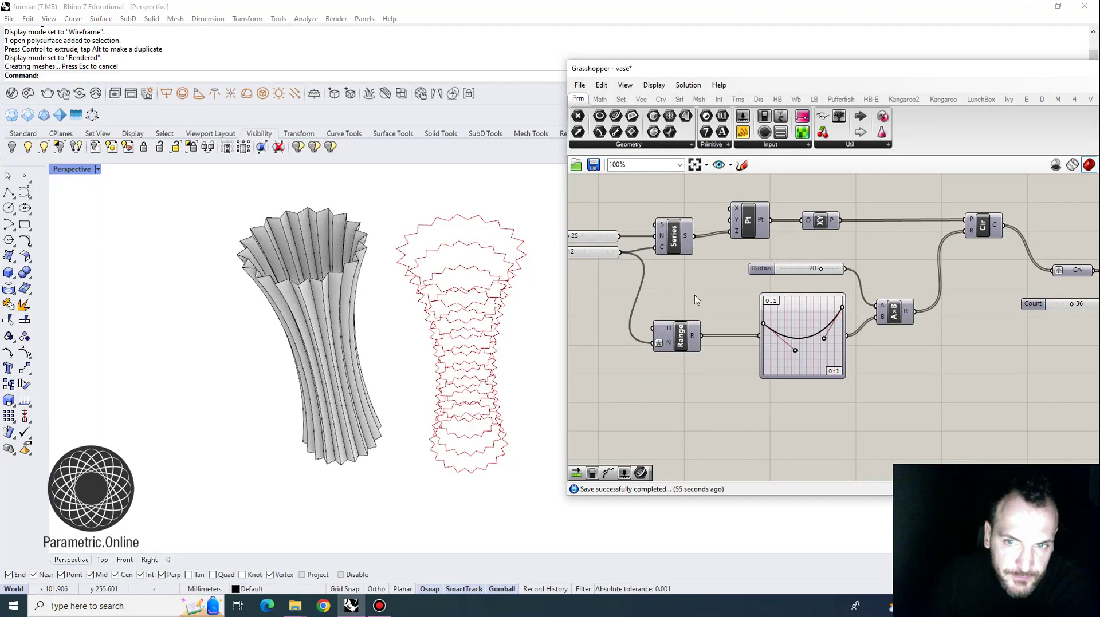
{"action": "right_click_drag", "start_coordinate": [746, 330], "coordinate": [763, 307]}
{"action": "left_click_drag", "start_coordinate": [938, 357], "coordinate": [781, 234]}
{"action": "mouse_move", "coordinate": [826, 290]}
{"action": "left_mouse_down", "text": "alt"}
{"action": "mouse_move", "coordinate": [836, 446]}
{"action": "mouse_move", "coordinate": [826, 444]}
{"action": "left_mouse_up", "text": "alt"}
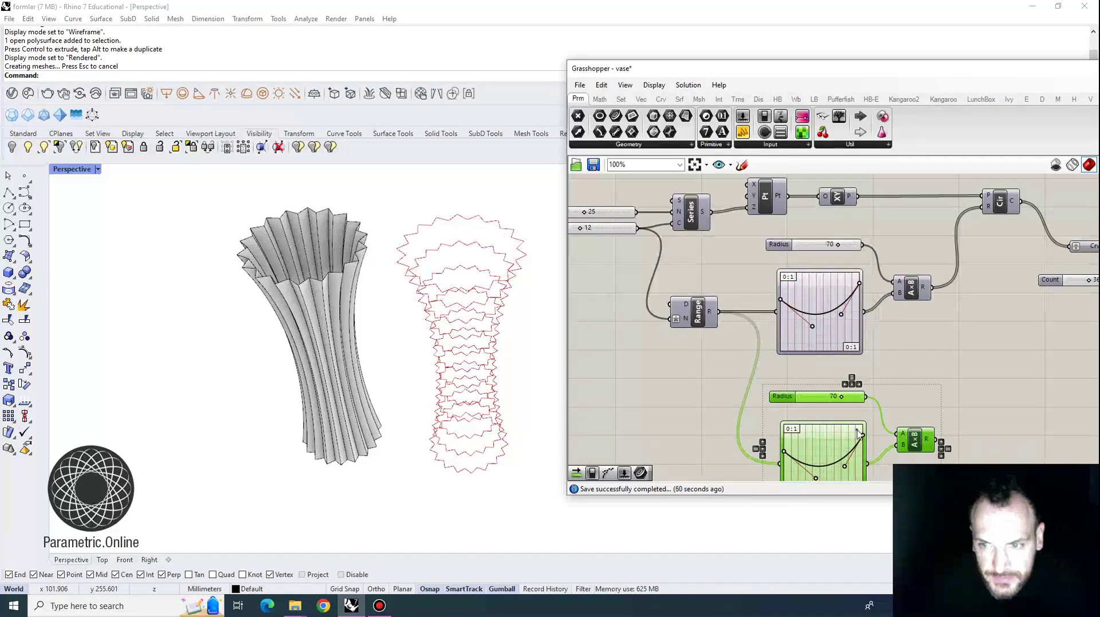
Step: Set the copied Radius slider to 90 and rename it Rotation
{"action": "right_click_drag", "start_coordinate": [955, 425], "coordinate": [925, 328]}
{"action": "left_click", "coordinate": [926, 329]}
{"action": "scroll", "coordinate": [860, 349], "scroll_direction": "up", "scroll_amount": 2}
{"action": "right_click_drag", "start_coordinate": [783, 341], "coordinate": [752, 330]}
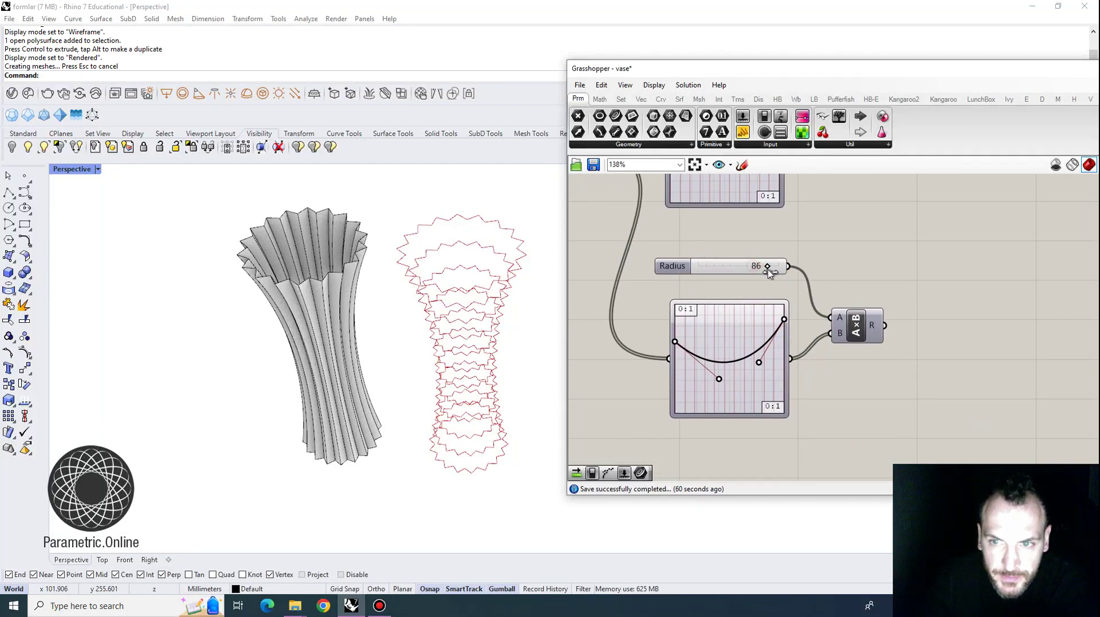
{"action": "left_click_drag", "start_coordinate": [768, 268], "coordinate": [772, 269]}
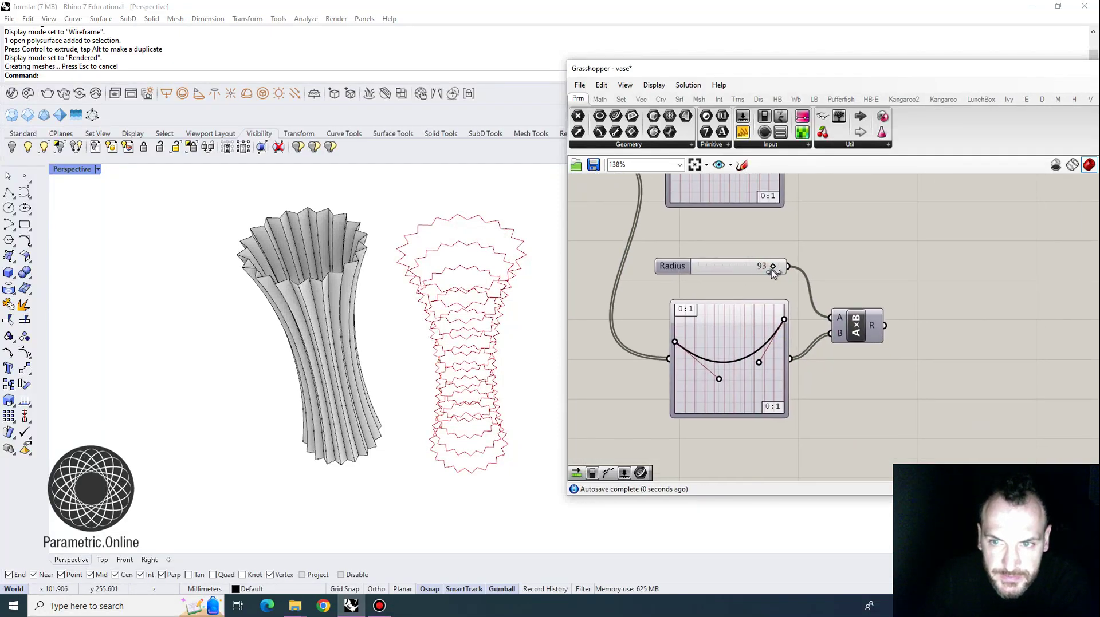
{"action": "right_click", "coordinate": [674, 268]}
{"action": "type", "text": "Rotation"}
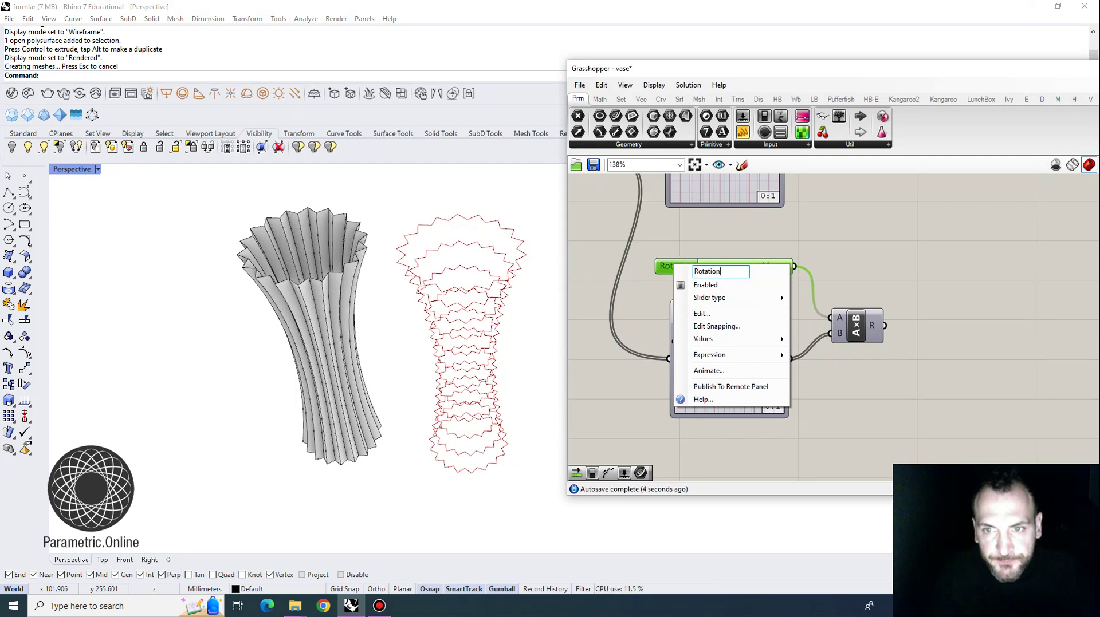
{"action": "key", "text": "Return"}
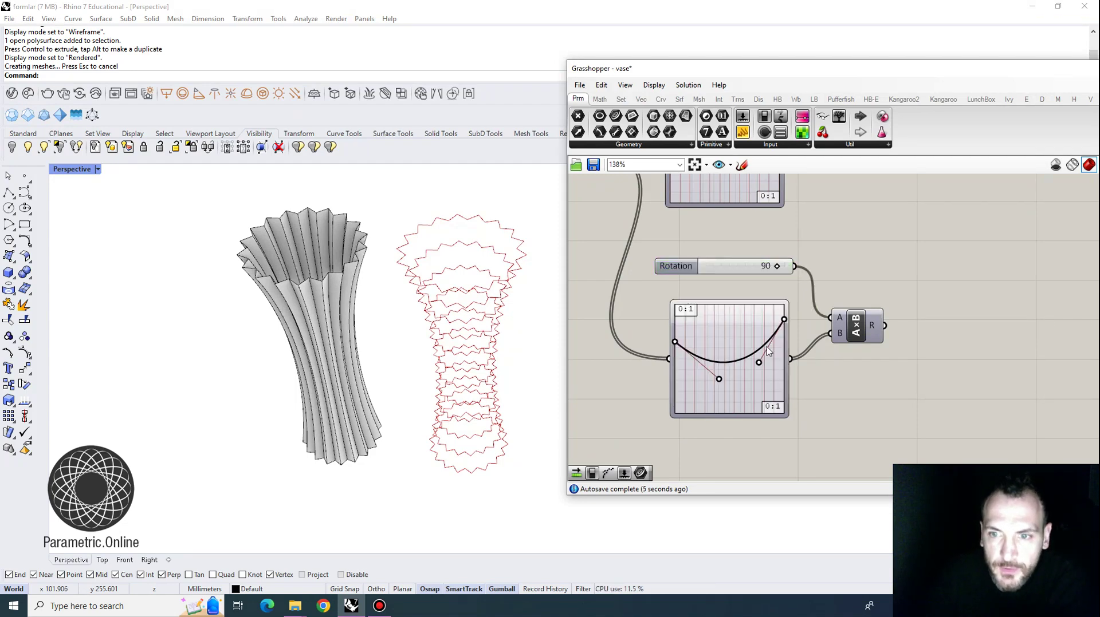
Step: Replace the copied Graph Mapper with a Rich Graph Mapper below the Rotation slider
{"action": "right_click_drag", "start_coordinate": [744, 334], "coordinate": [738, 302]}
{"action": "scroll", "coordinate": [747, 323], "scroll_direction": "down", "scroll_amount": 2}
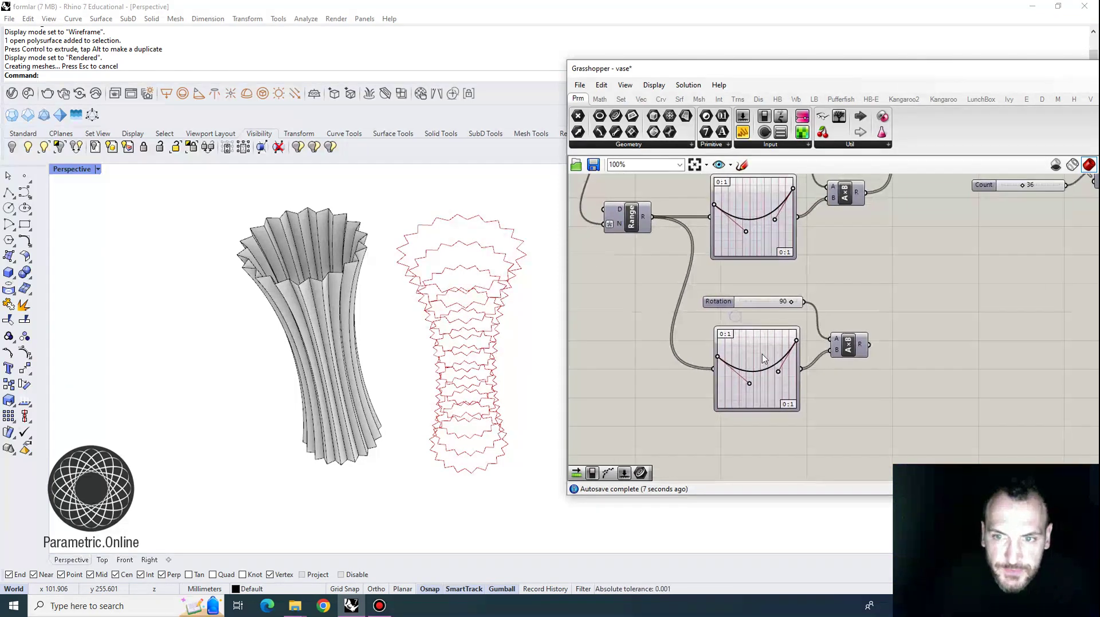
{"action": "left_click", "coordinate": [754, 358]}
{"action": "key", "text": "Delete"}
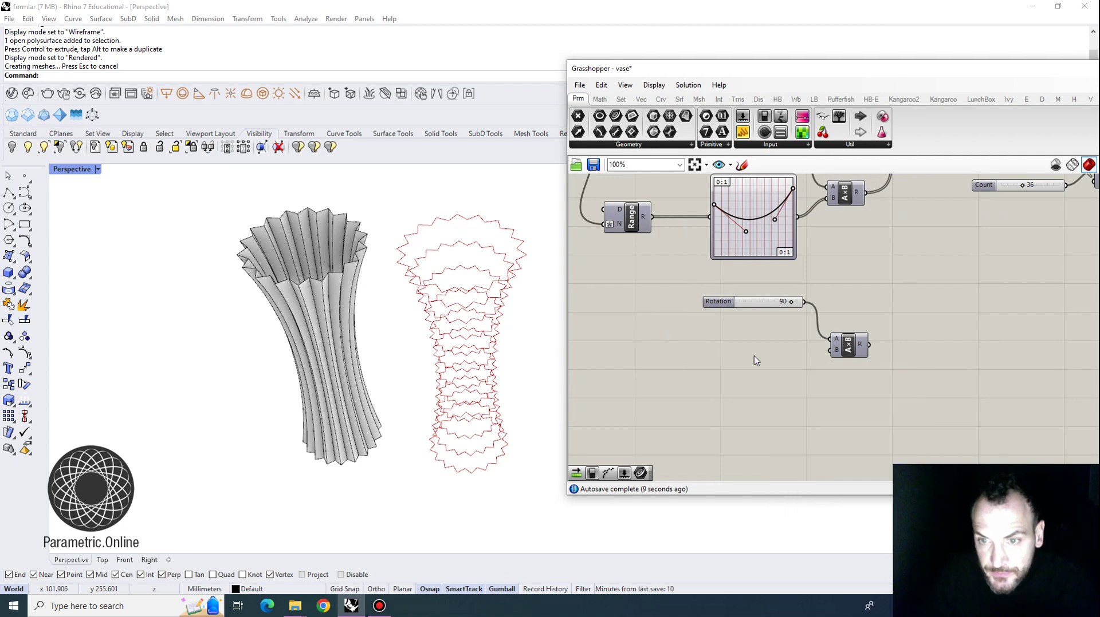
{"action": "double_click", "coordinate": [755, 359]}
{"action": "type", "text": "ric"}
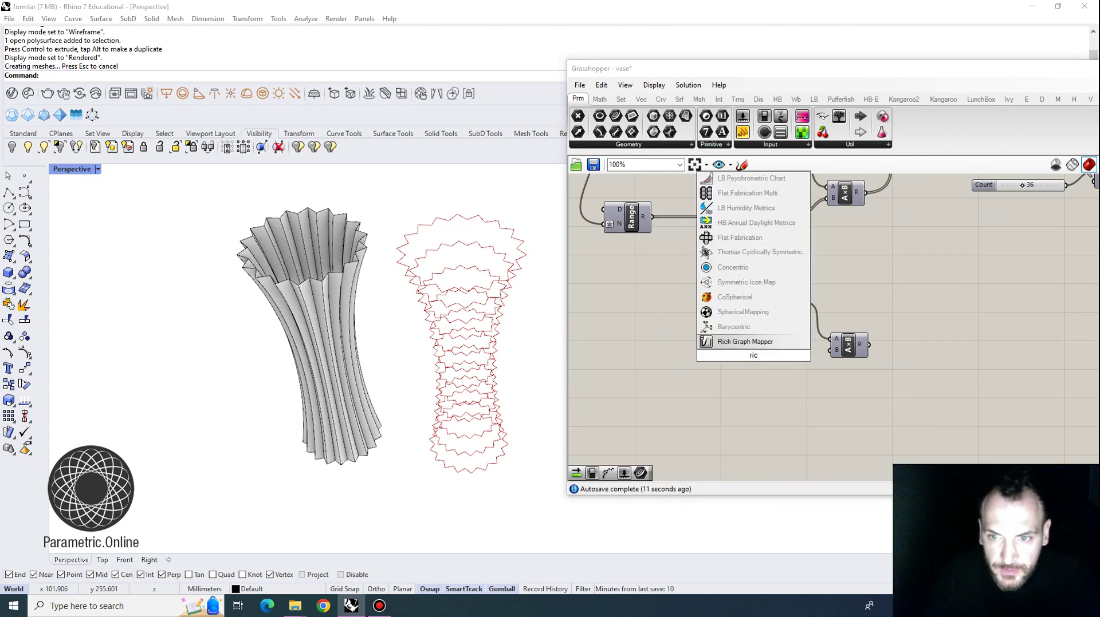
{"action": "key", "text": "Return"}
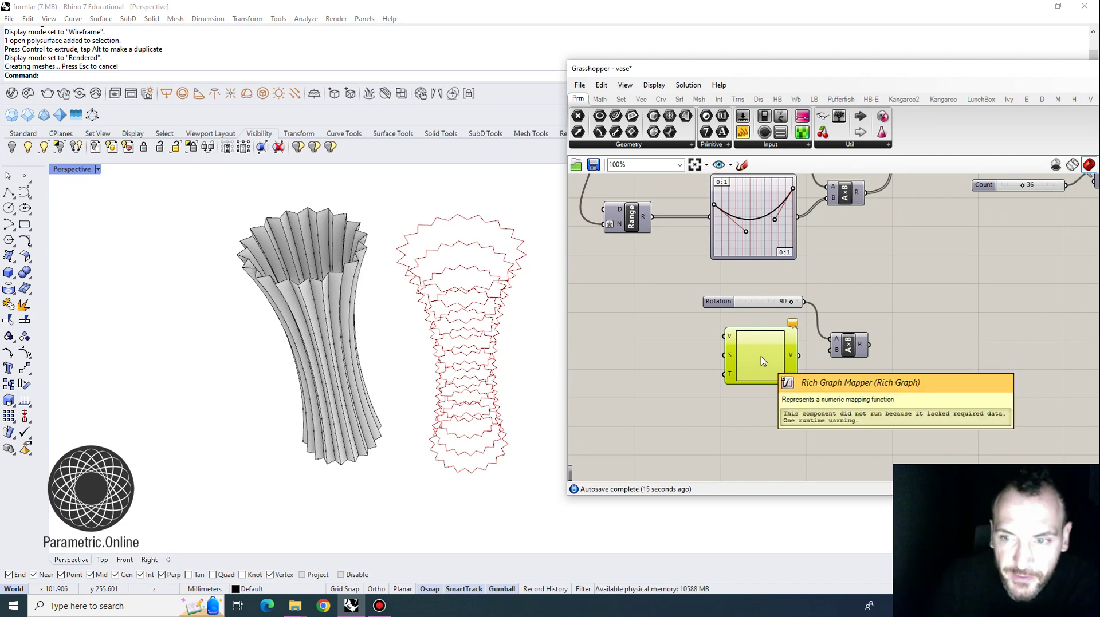
Step: Connect the Range output to the Rich Graph Mapper's V input and set its graph type to Bezier2
{"action": "scroll", "coordinate": [759, 360], "scroll_direction": "up", "scroll_amount": 1}
{"action": "right_click_drag", "start_coordinate": [758, 360], "coordinate": [753, 385]}
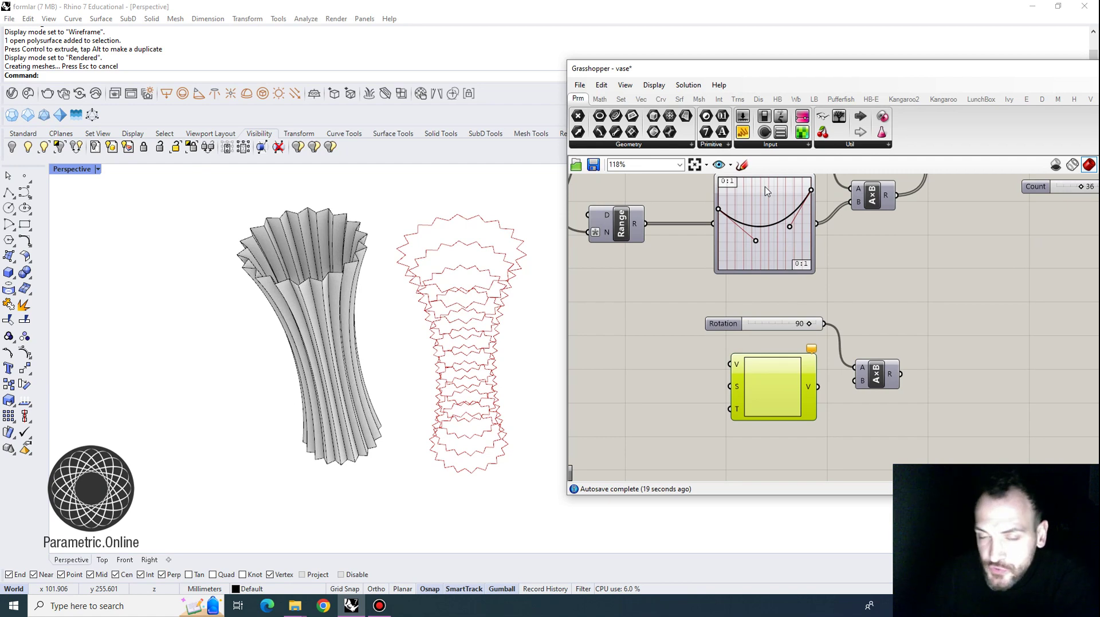
{"action": "left_click_drag", "start_coordinate": [646, 224], "coordinate": [729, 365]}
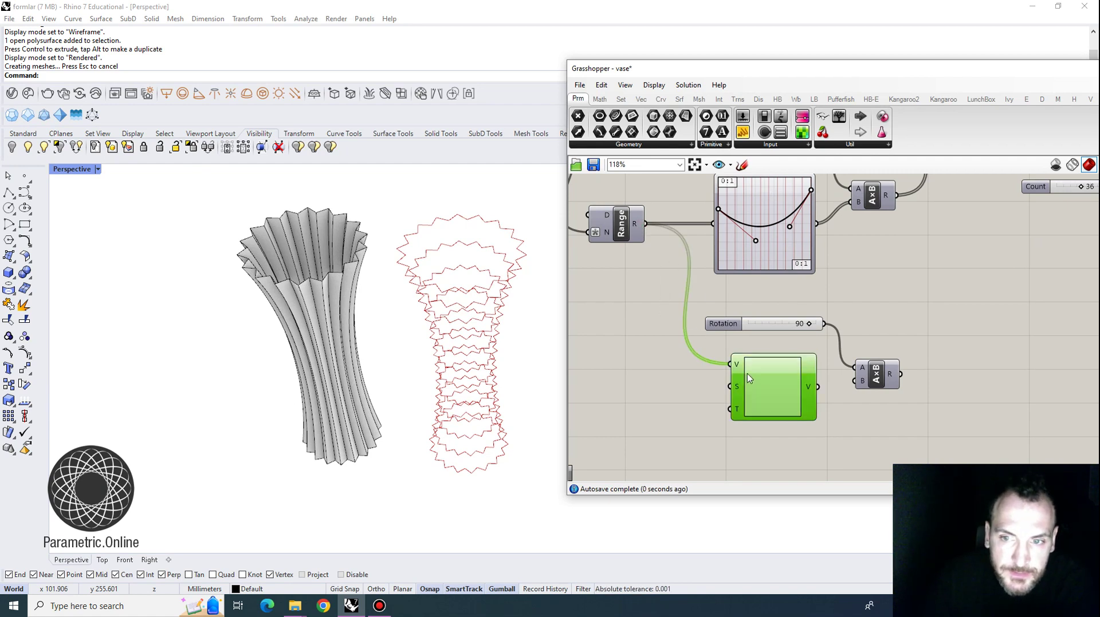
{"action": "right_click_drag", "start_coordinate": [737, 365], "coordinate": [744, 321]}
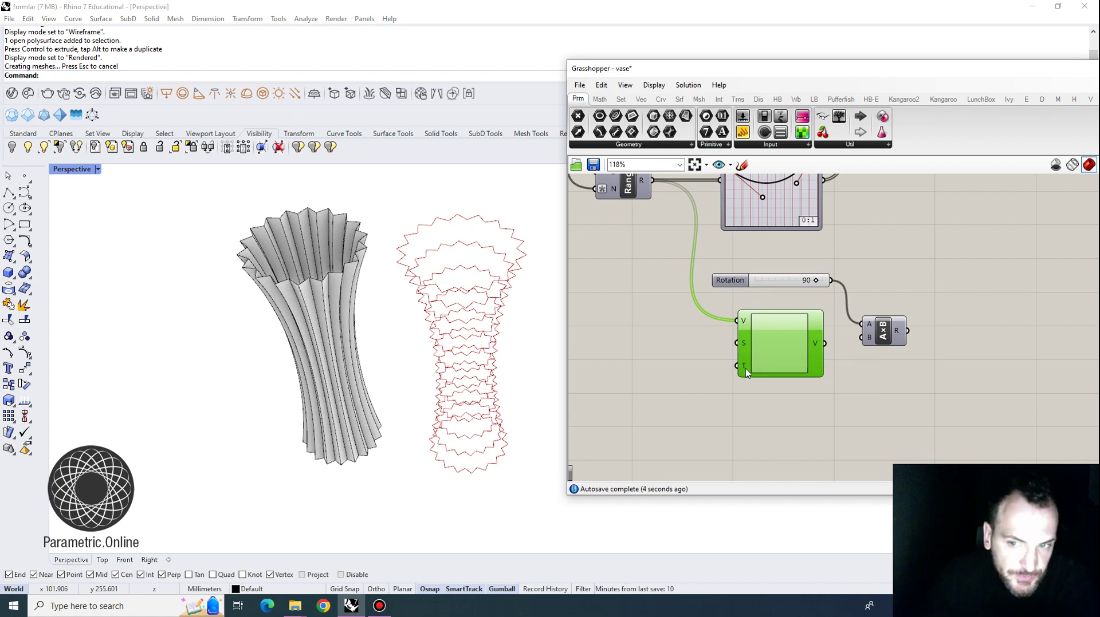
{"action": "right_click", "coordinate": [783, 324]}
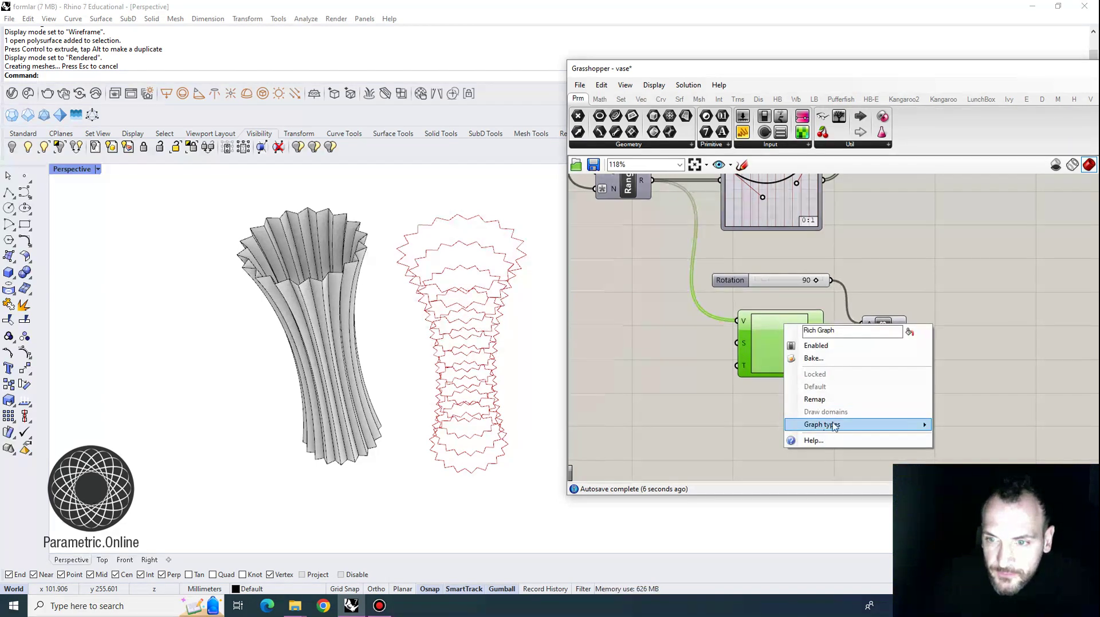
{"action": "mouse_move", "coordinate": [825, 429]}
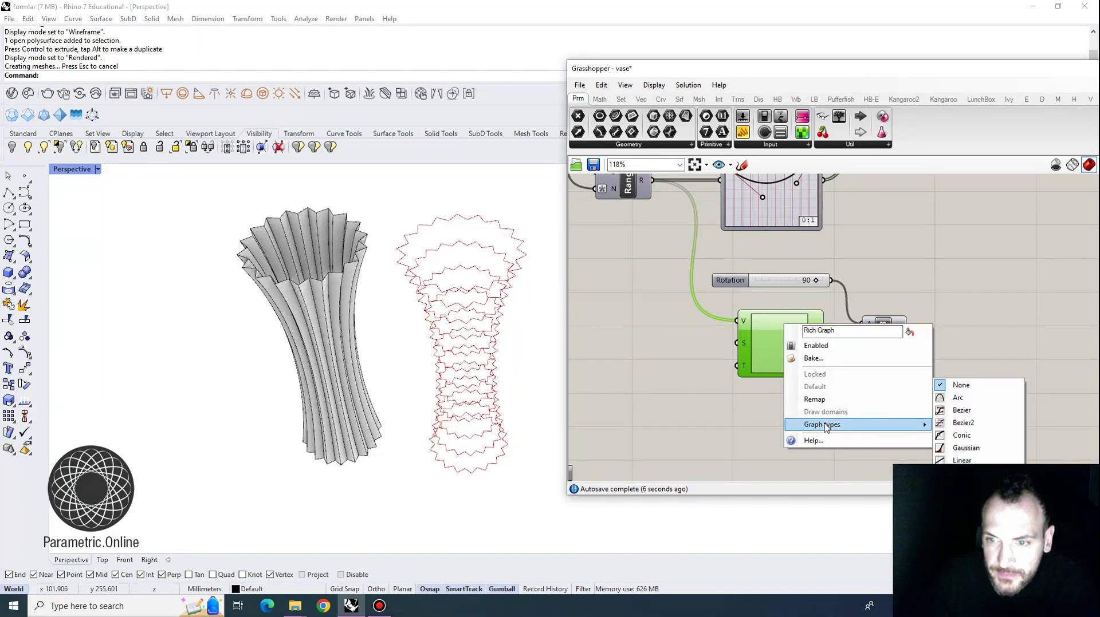
{"action": "left_click", "coordinate": [962, 423]}
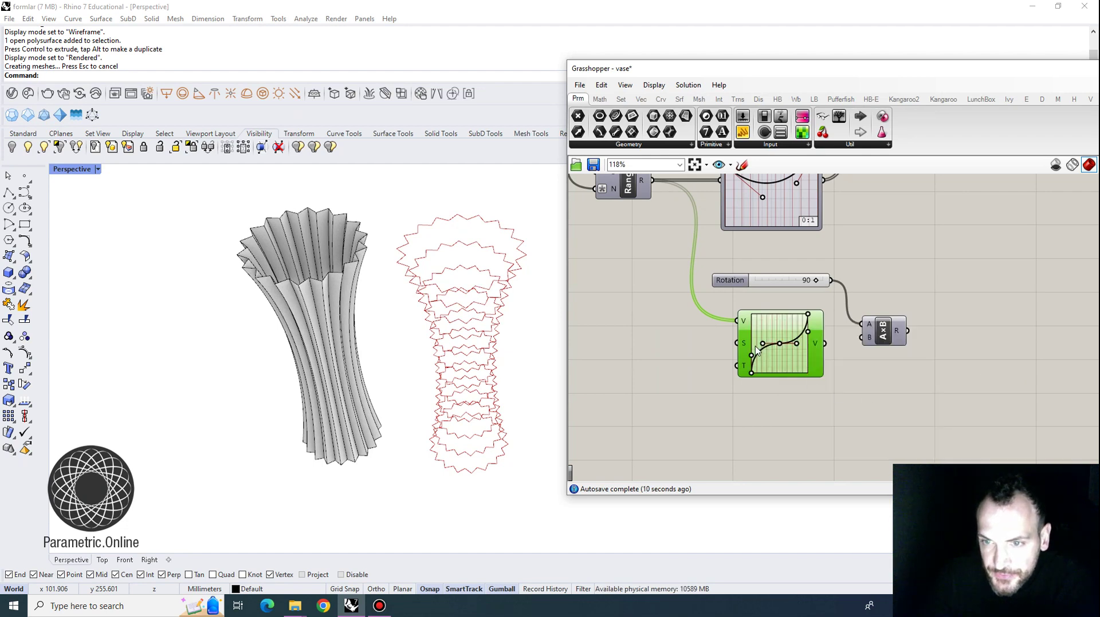
Step: Enlarge the Rich Graph Mapper and reshape its curve, raising the start point slightly and its handle close to the graph's upper edge
{"action": "scroll", "coordinate": [806, 361], "scroll_direction": "up", "scroll_amount": 2}
{"action": "left_click", "coordinate": [810, 380]}
{"action": "left_click_drag", "start_coordinate": [803, 372], "coordinate": [857, 433]}
{"action": "left_click_drag", "start_coordinate": [803, 391], "coordinate": [751, 403]}
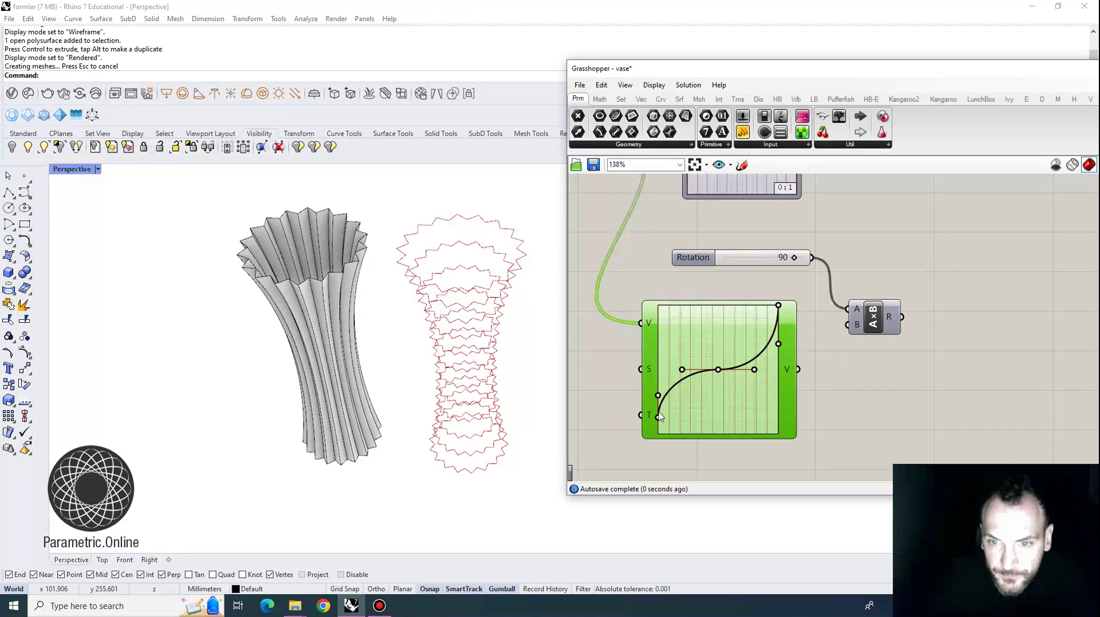
{"action": "left_click_drag", "start_coordinate": [667, 380], "coordinate": [701, 350]}
{"action": "left_click_drag", "start_coordinate": [687, 409], "coordinate": [678, 351]}
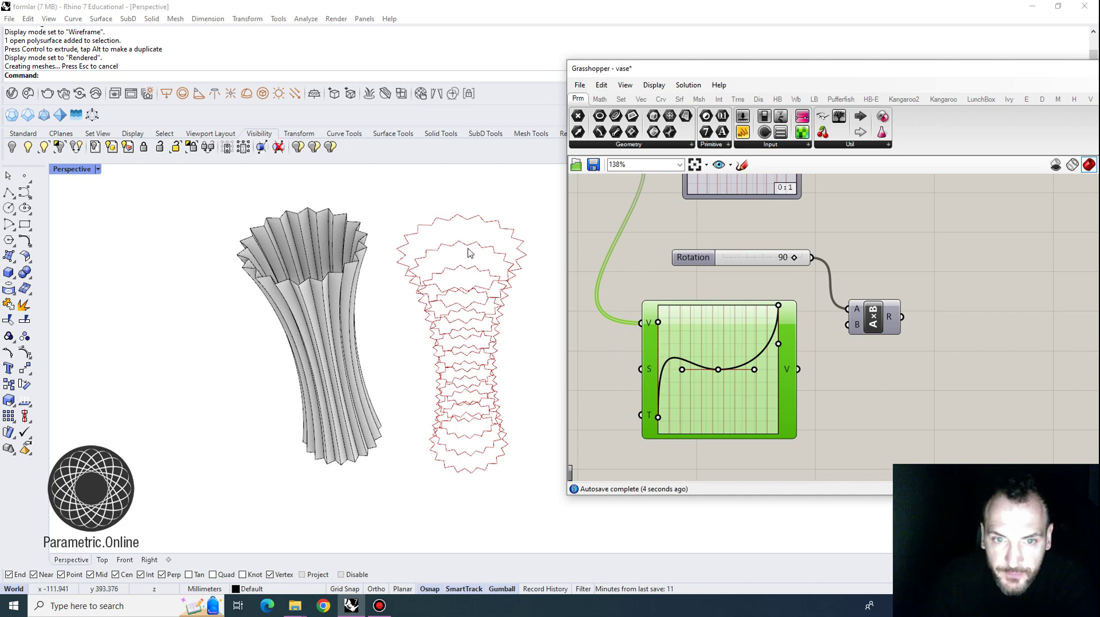
Step: Shift the Rich Graph Mapper slightly and connect its V output to the B input of the Rotation multiplication component
{"action": "scroll", "coordinate": [469, 253], "scroll_direction": "down", "scroll_amount": 2}
{"action": "right_click_drag", "start_coordinate": [788, 344], "coordinate": [746, 331]}
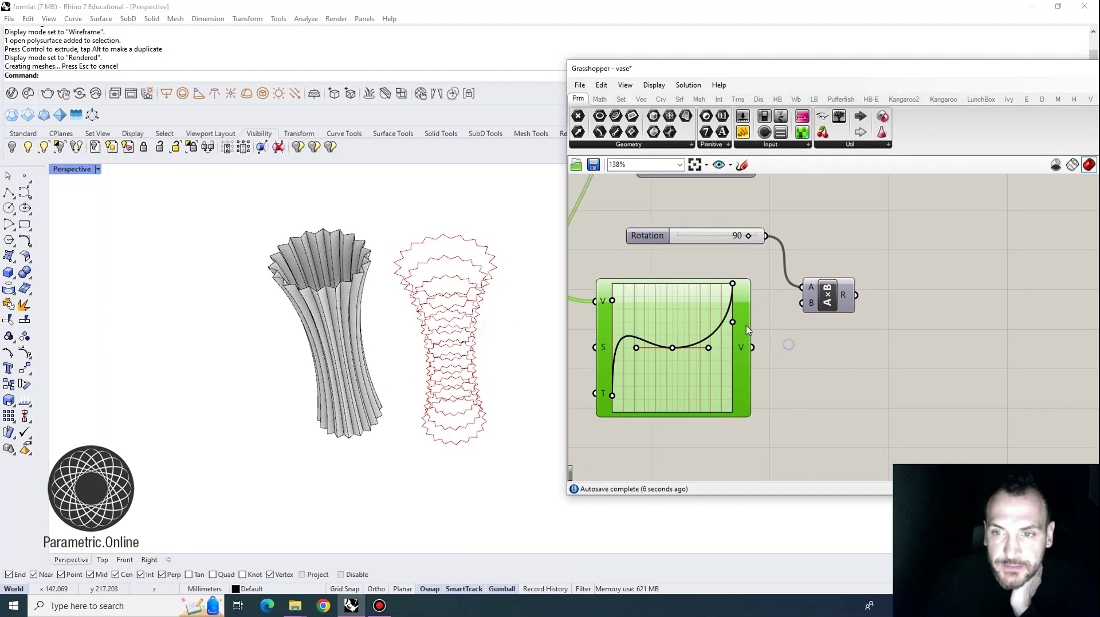
{"action": "left_click_drag", "start_coordinate": [603, 304], "coordinate": [610, 318]}
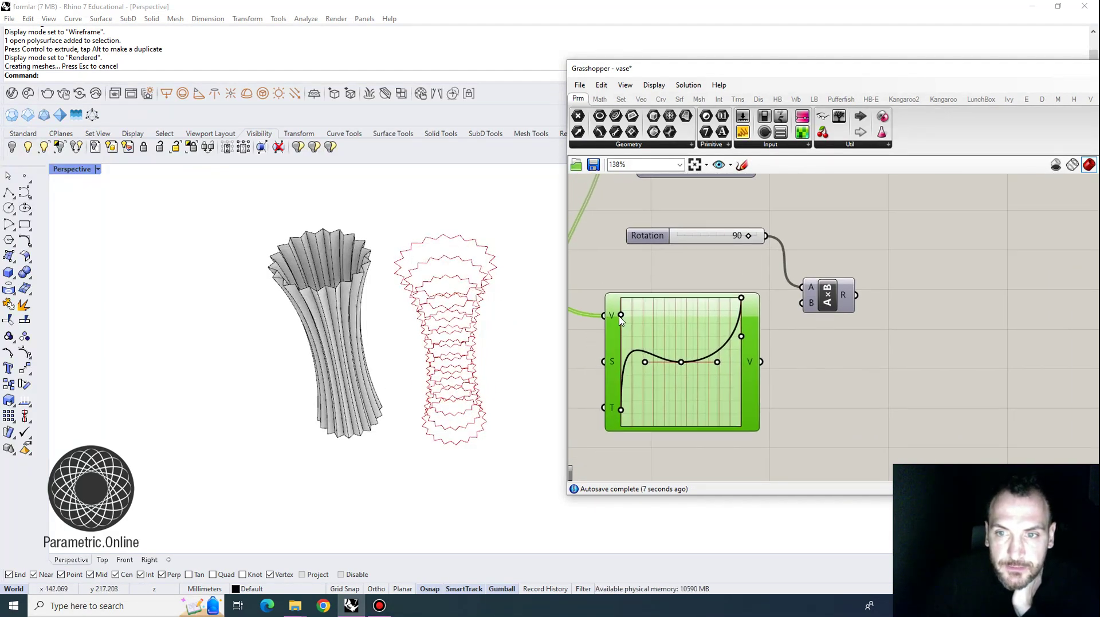
{"action": "scroll", "coordinate": [626, 319], "scroll_direction": "down", "scroll_amount": 2}
{"action": "right_click_drag", "start_coordinate": [682, 325], "coordinate": [716, 378]}
{"action": "left_click", "coordinate": [771, 393]}
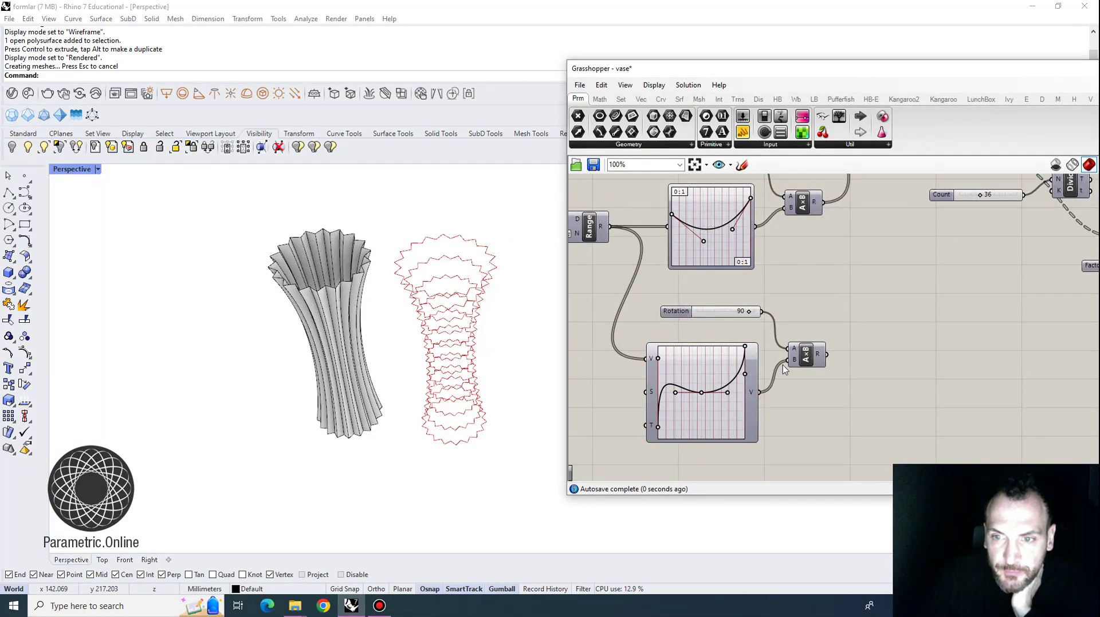
Step: Add a Rotate Plane component between the radius and rotation branches of the definition
{"action": "scroll", "coordinate": [795, 361], "scroll_direction": "down", "scroll_amount": 2}
{"action": "right_click_drag", "start_coordinate": [842, 307], "coordinate": [834, 341]}
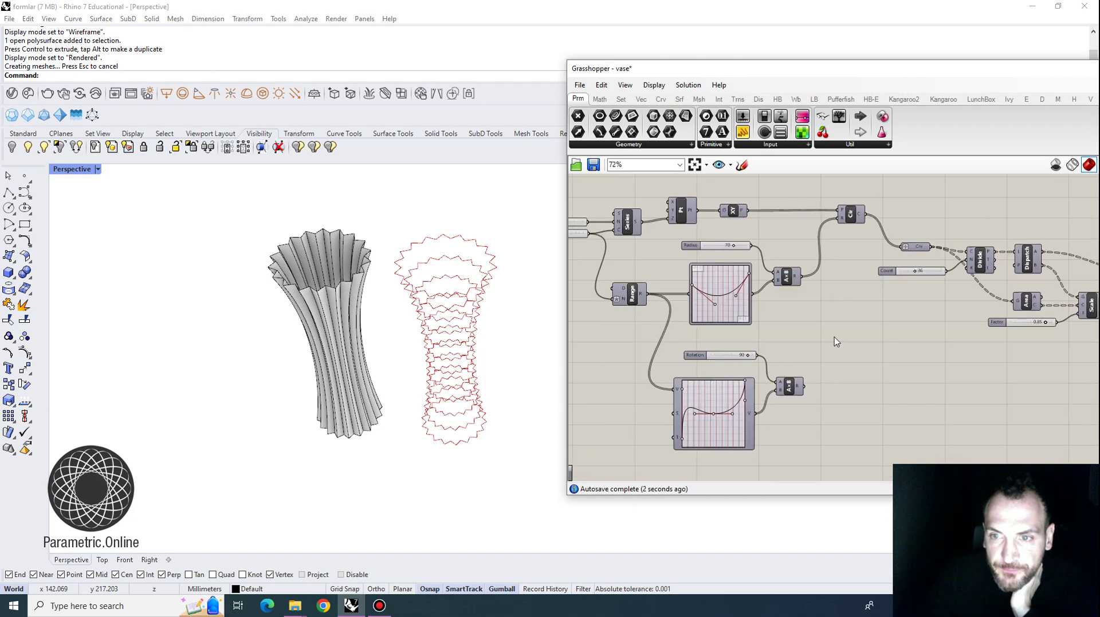
{"action": "double_click", "coordinate": [835, 337]}
{"action": "type", "text": "plane"}
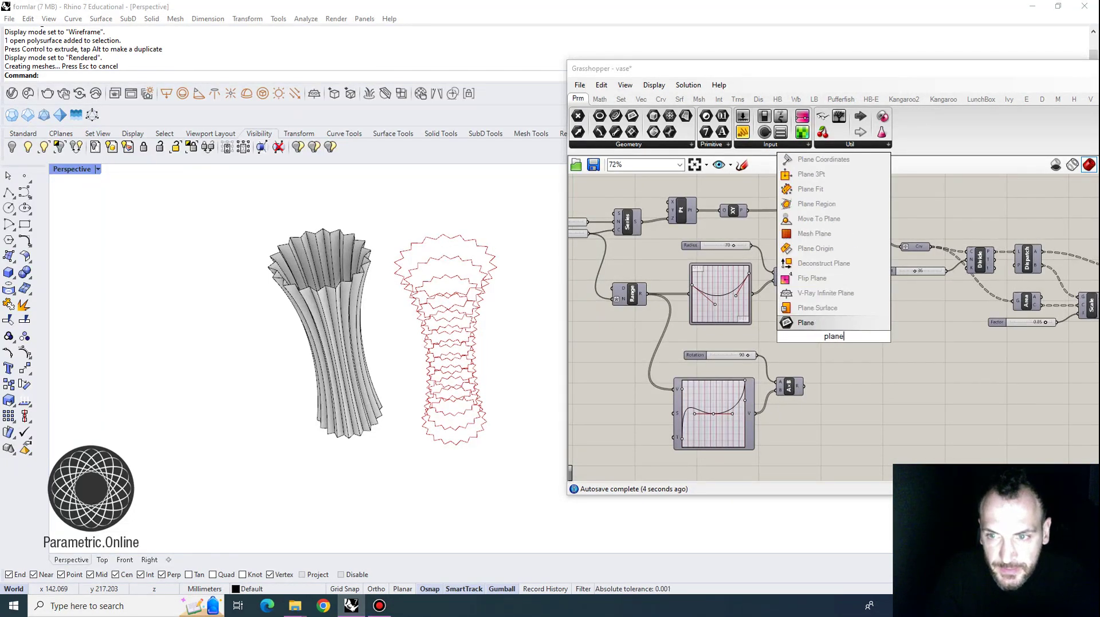
{"action": "key", "text": "ctrl+a"}
{"action": "type", "text": "rotate plane"}
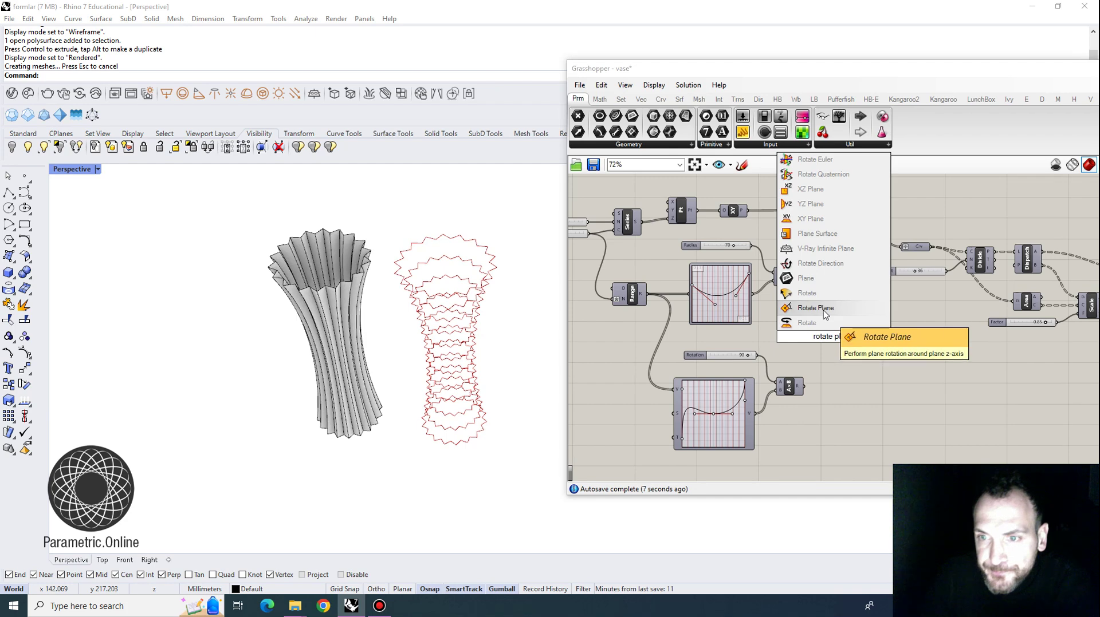
{"action": "left_click", "coordinate": [823, 309]}
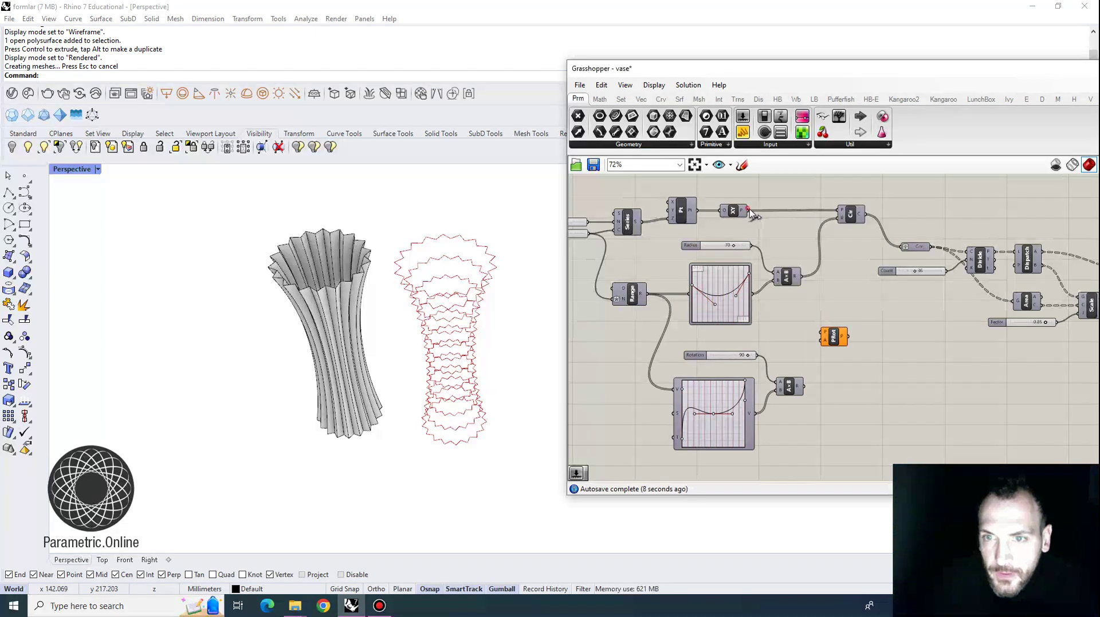
Step: Connect the XY Plane output to Rotate Plane's P input and the rotation multiplication result to its A input
{"action": "scroll", "coordinate": [797, 329], "scroll_direction": "up", "scroll_amount": 2}
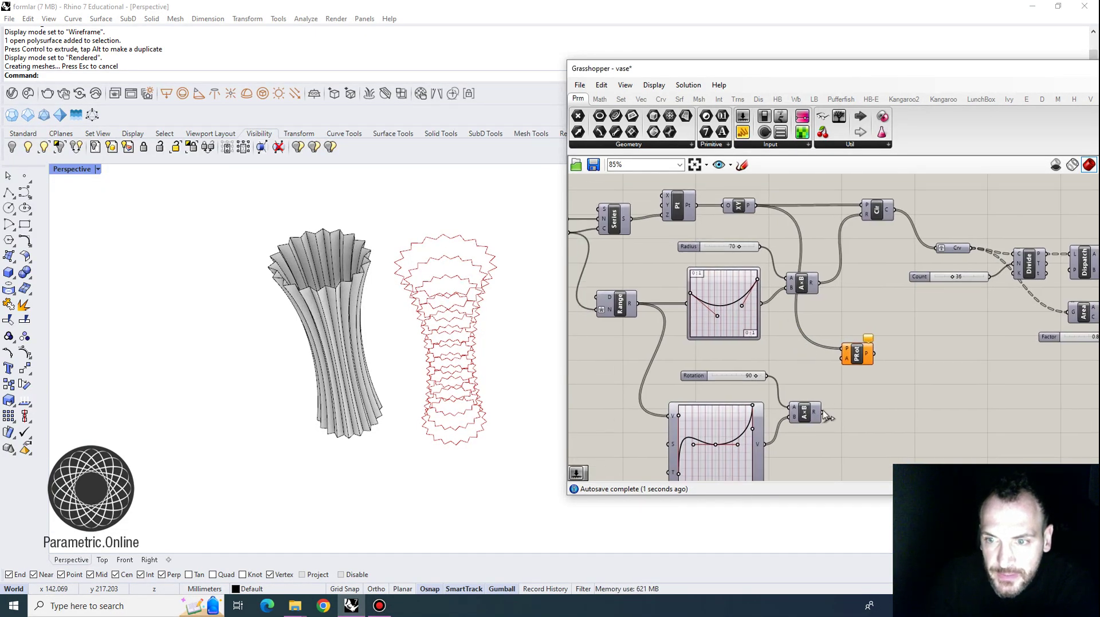
{"action": "scroll", "coordinate": [816, 410], "scroll_direction": "up", "scroll_amount": 4}
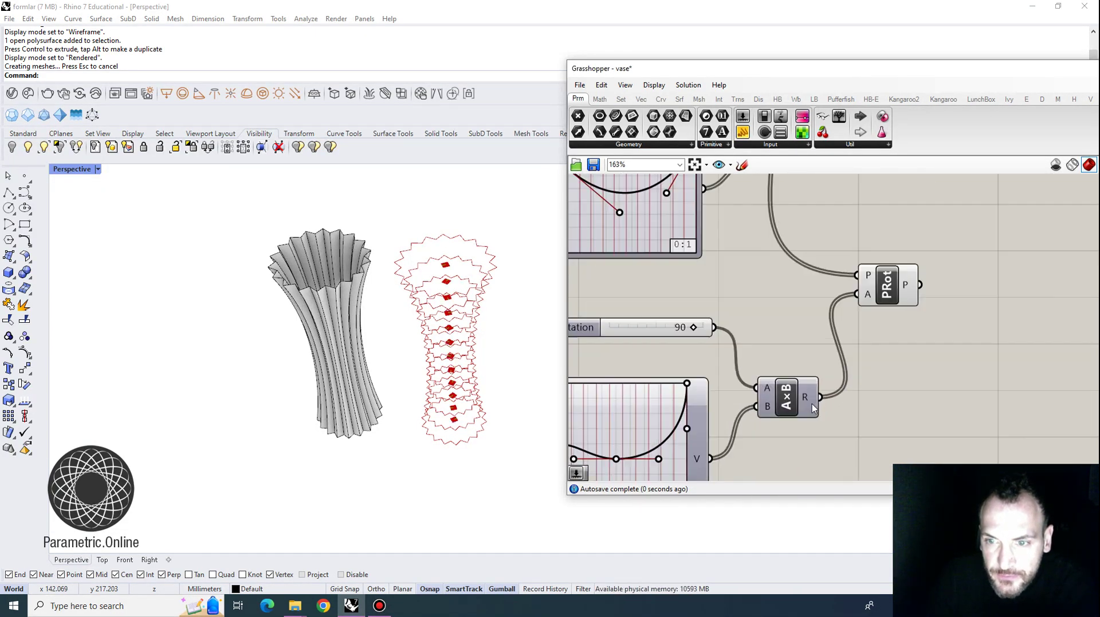
{"action": "left_click_drag", "start_coordinate": [878, 298], "coordinate": [900, 298]}
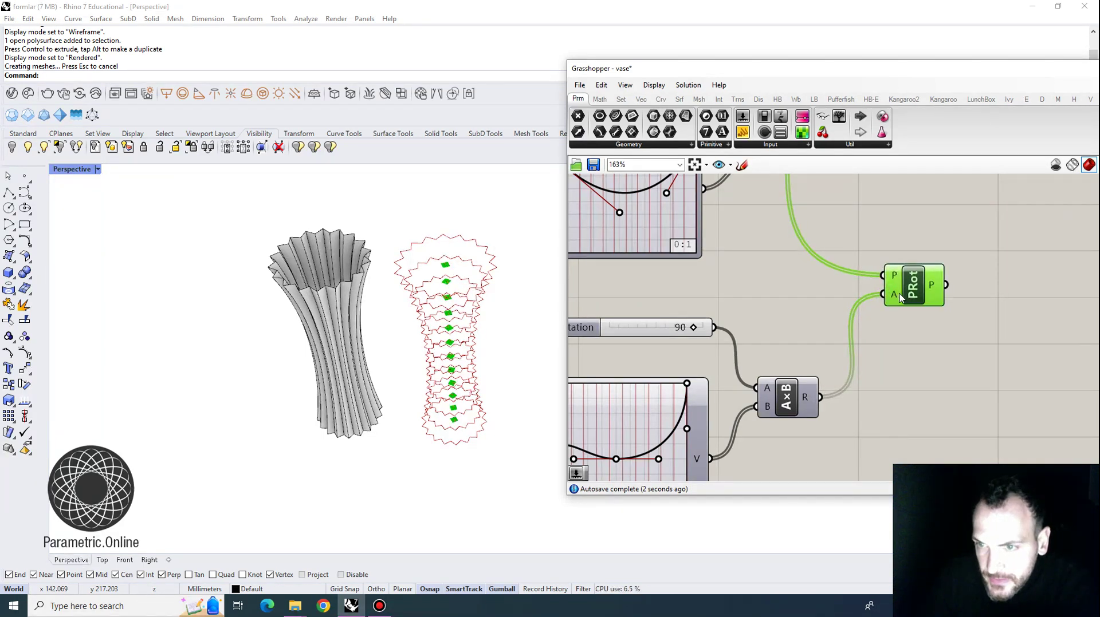
Step: Set the angle input of the Rotate Plane component to degrees
{"action": "mouse_move", "coordinate": [890, 300]}
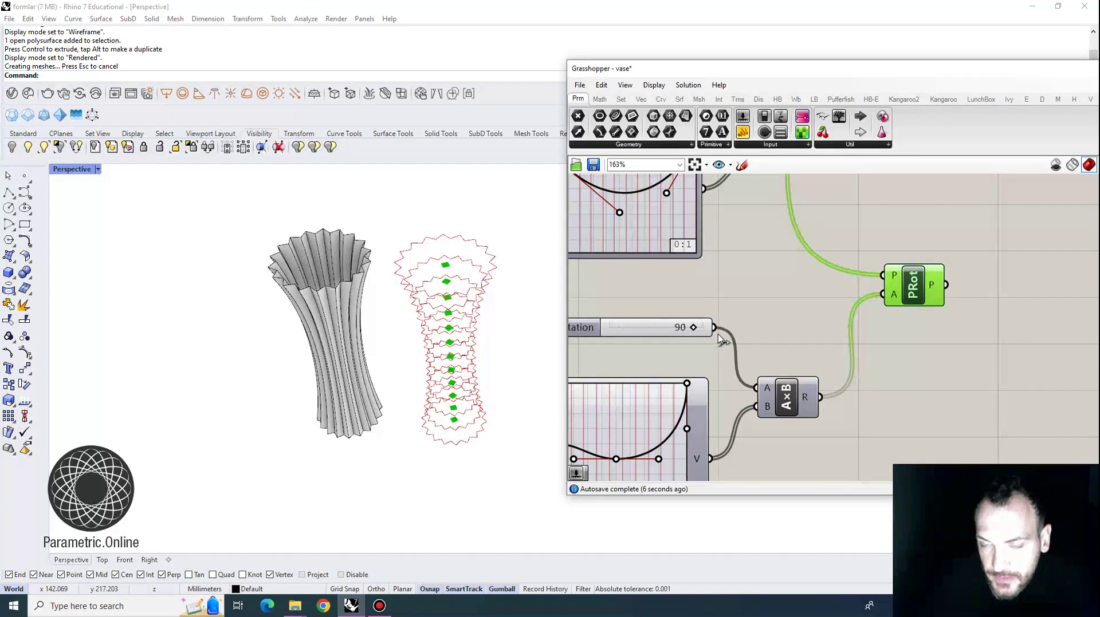
{"action": "right_click", "coordinate": [894, 295]}
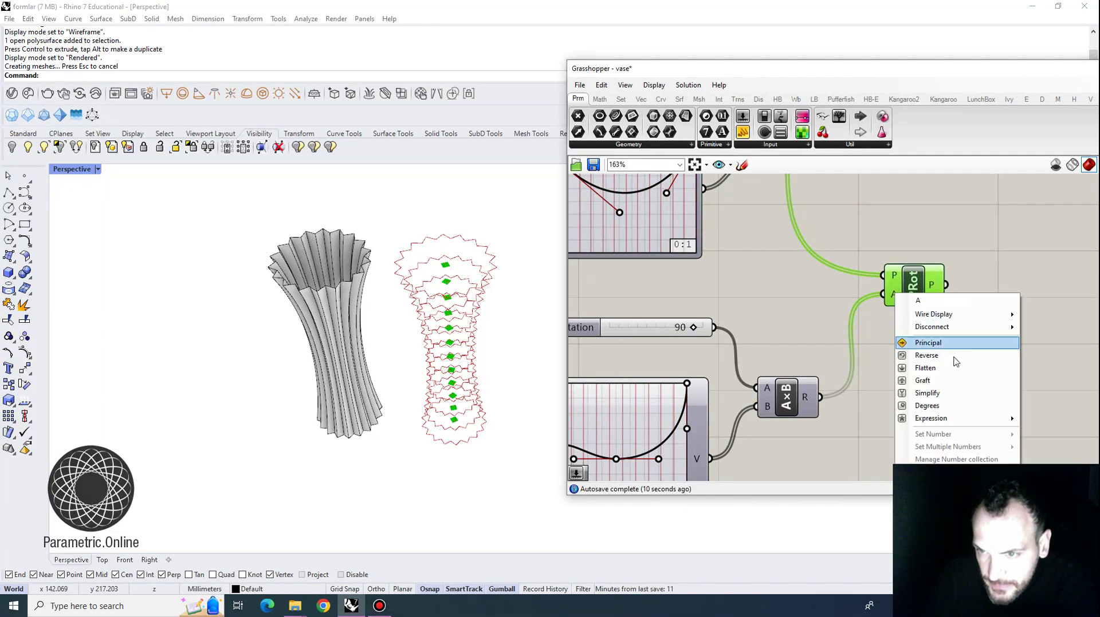
{"action": "left_click", "coordinate": [935, 408]}
{"action": "scroll", "coordinate": [854, 358], "scroll_direction": "down", "scroll_amount": 3}
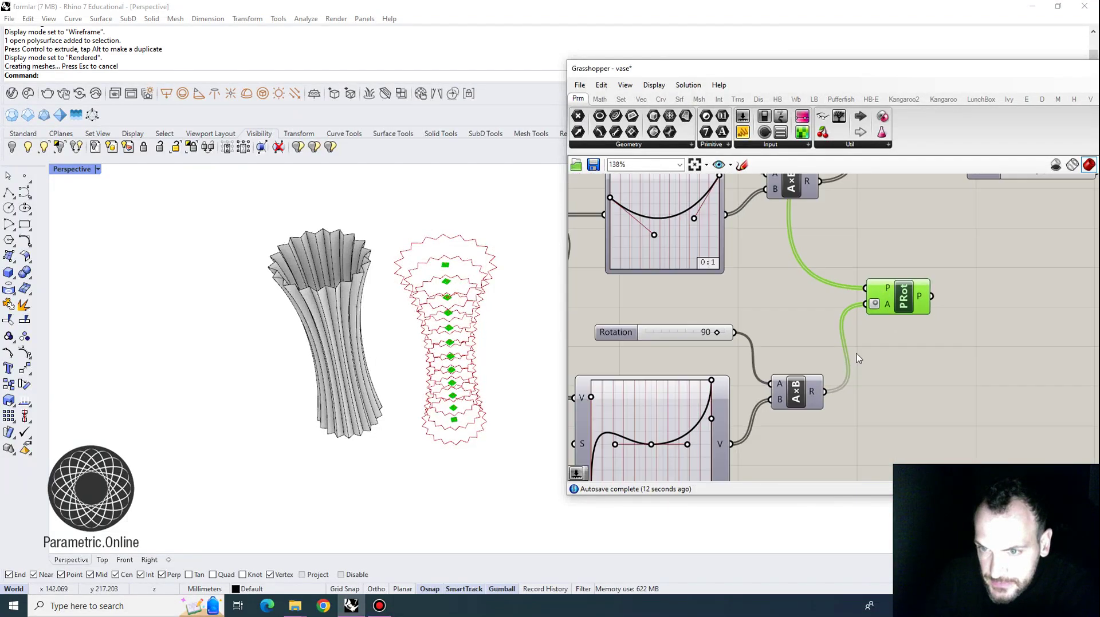
Step: Replace the Circle component's plane input with the rotated planes from Rotate Plane and check the twisted vase in the viewport
{"action": "mouse_move", "coordinate": [913, 309]}
{"action": "scroll", "coordinate": [912, 310], "scroll_direction": "down", "scroll_amount": 3}
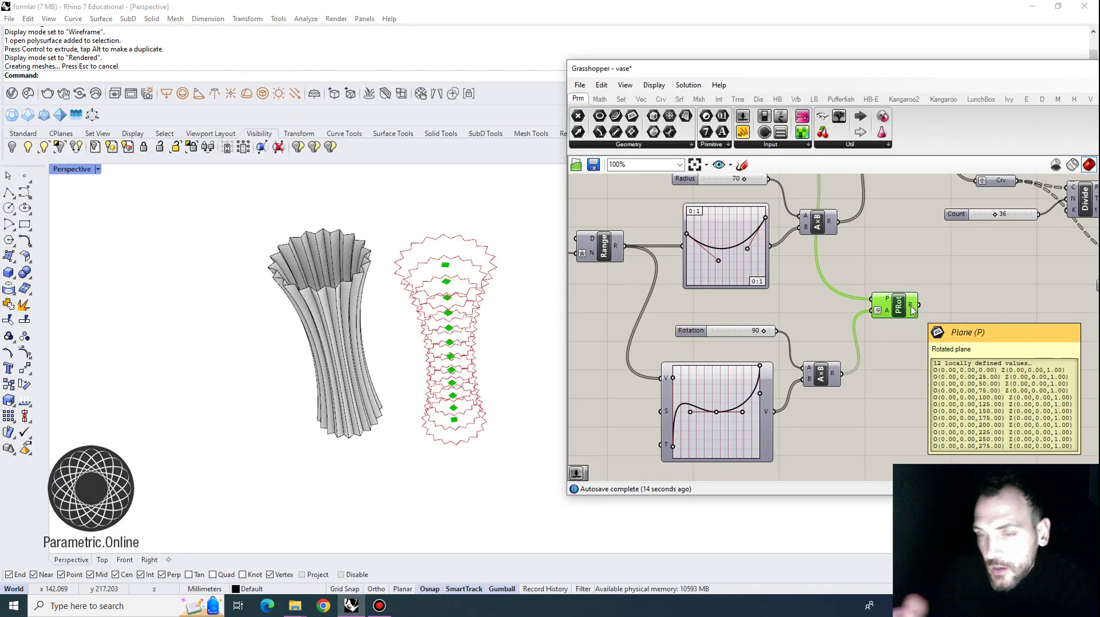
{"action": "right_click_drag", "start_coordinate": [904, 276], "coordinate": [870, 321]}
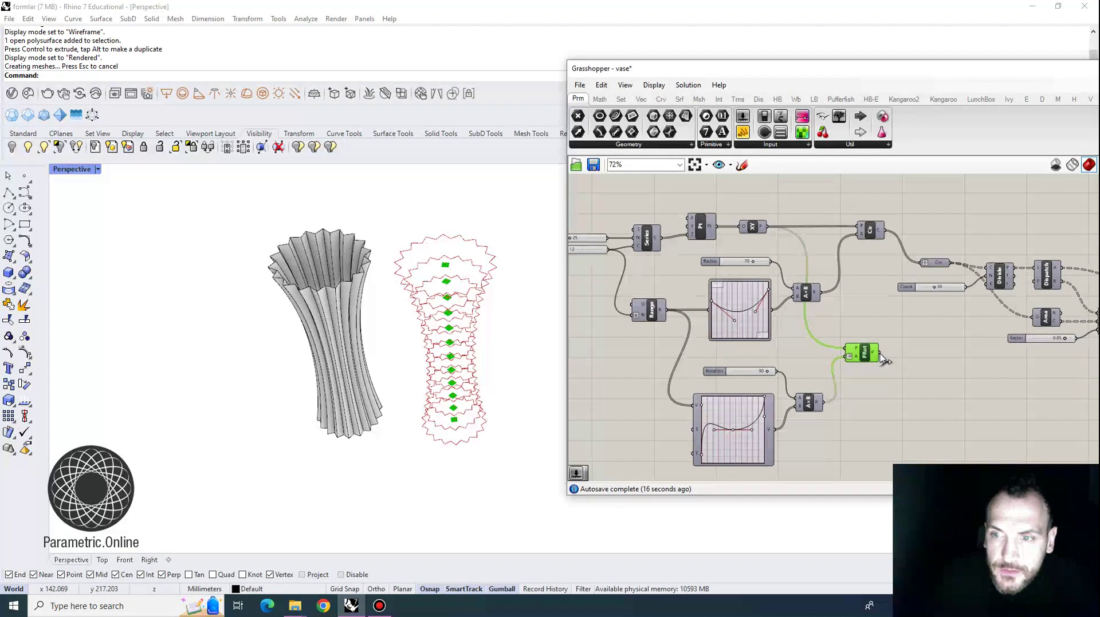
{"action": "left_click_drag", "start_coordinate": [869, 259], "coordinate": [859, 229]}
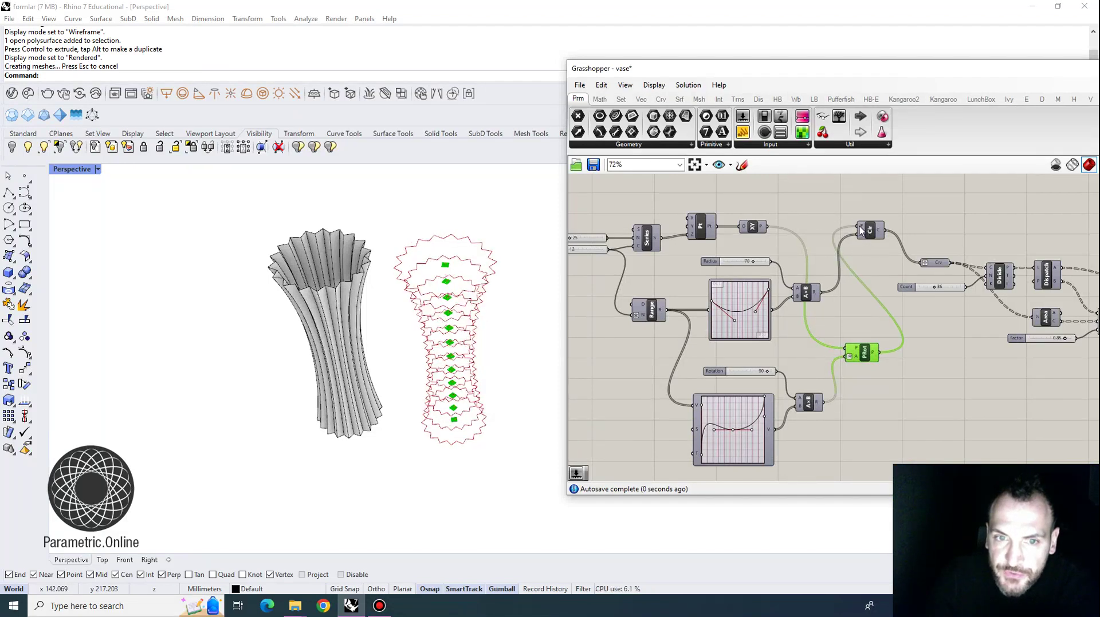
{"action": "left_click", "coordinate": [859, 273]}
{"action": "right_click_drag", "start_coordinate": [497, 369], "coordinate": [484, 351]}
{"action": "scroll", "coordinate": [484, 351], "scroll_direction": "up", "scroll_amount": 2}
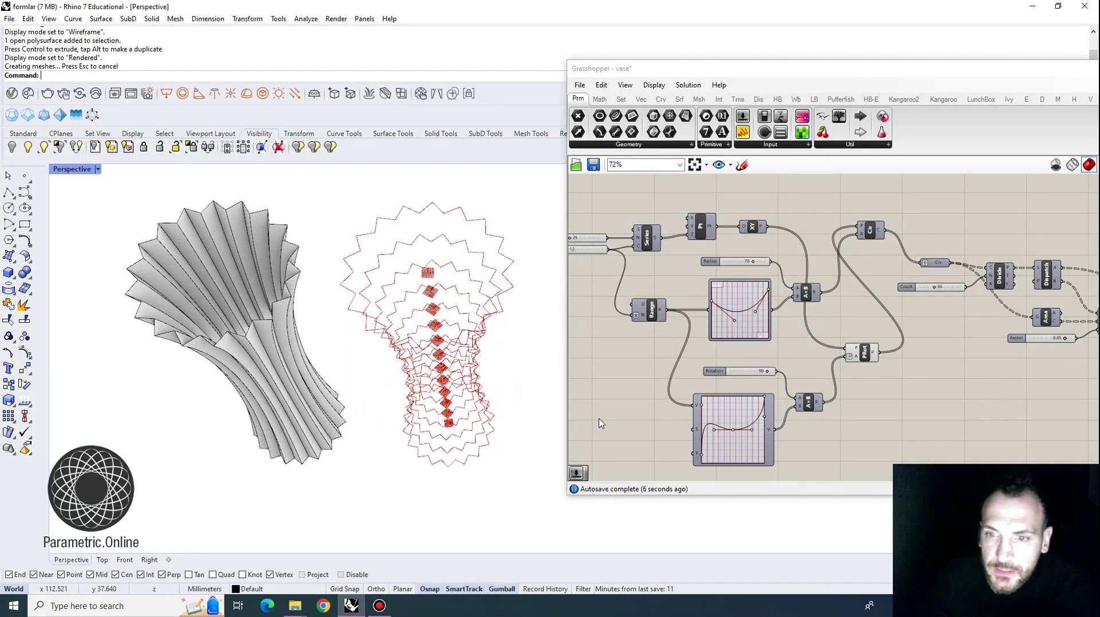
Step: Reshape the rotation graph so it starts at the minimum, ends at the maximum, and has flat end handles reaching mid-width
{"action": "scroll", "coordinate": [744, 476], "scroll_direction": "up", "scroll_amount": 4}
{"action": "left_click_drag", "start_coordinate": [649, 304], "coordinate": [722, 410]}
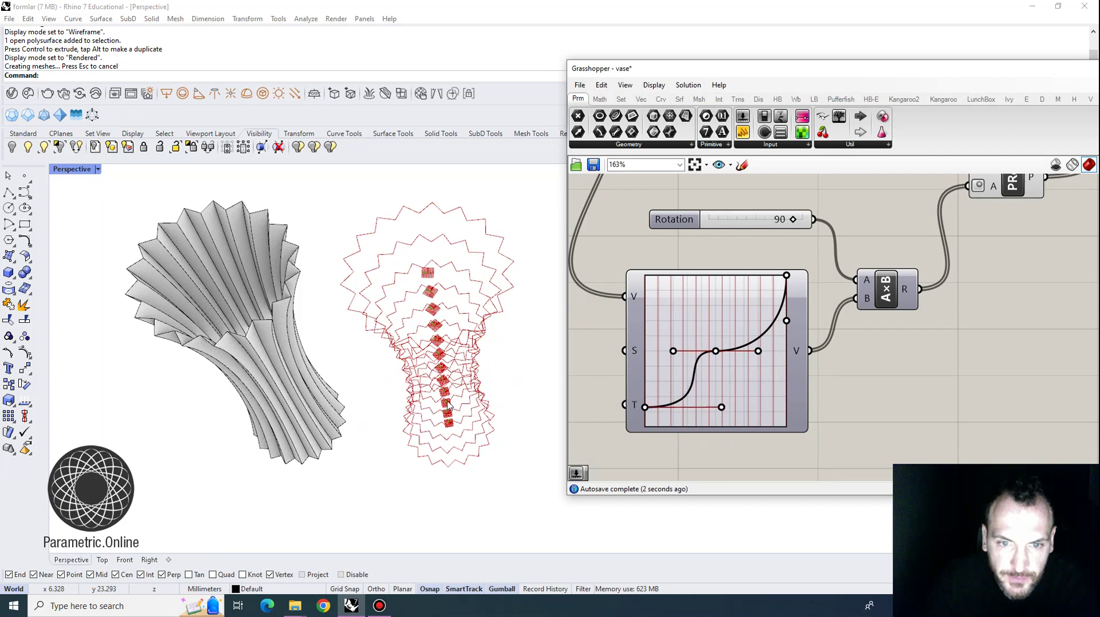
{"action": "right_click_drag", "start_coordinate": [447, 402], "coordinate": [437, 357]}
{"action": "left_click_drag", "start_coordinate": [640, 407], "coordinate": [709, 437]}
{"action": "left_click_drag", "start_coordinate": [782, 313], "coordinate": [715, 266]}
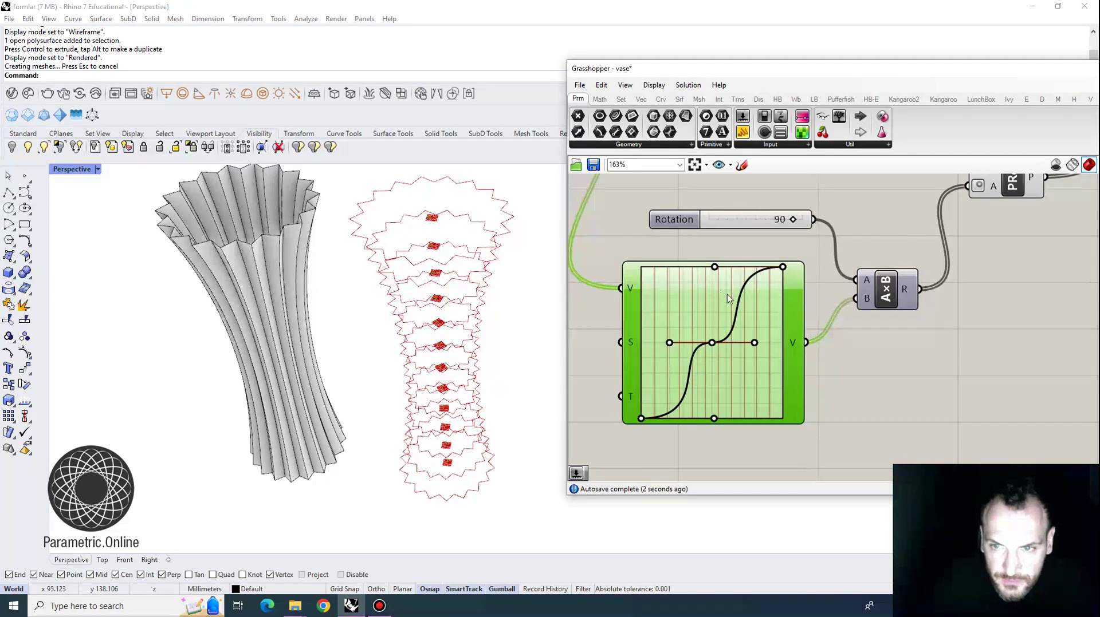
Step: Tilt both handles of the rotation graph's middle point steeply to form a sharp S-curve
{"action": "left_click_drag", "start_coordinate": [670, 344], "coordinate": [699, 372]}
{"action": "left_click_drag", "start_coordinate": [731, 303], "coordinate": [712, 314]}
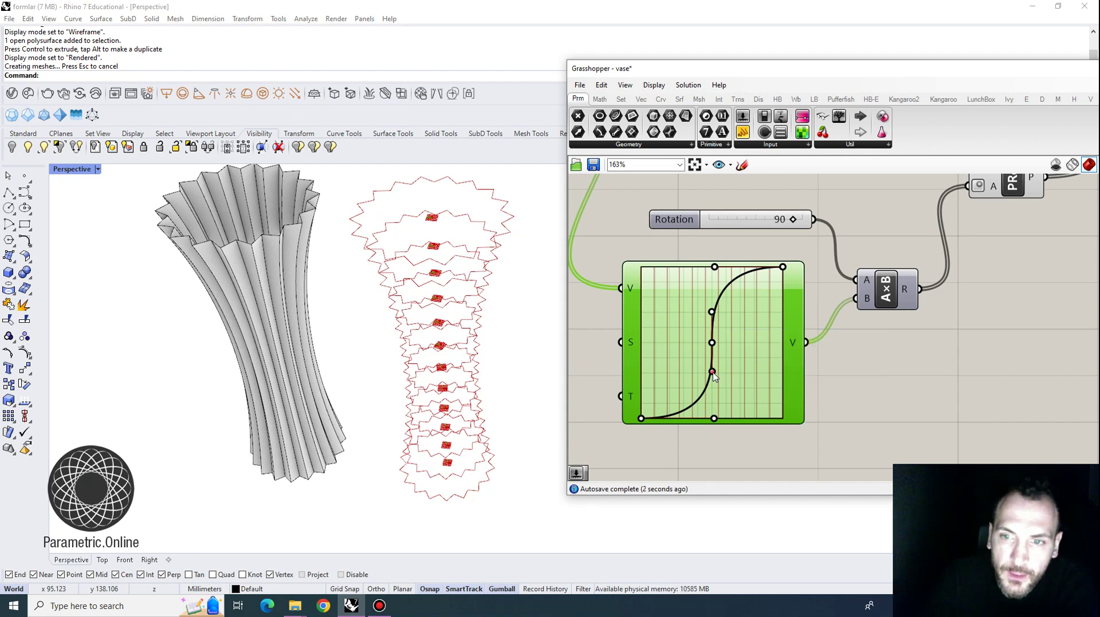
{"action": "left_click_drag", "start_coordinate": [714, 375], "coordinate": [700, 391]}
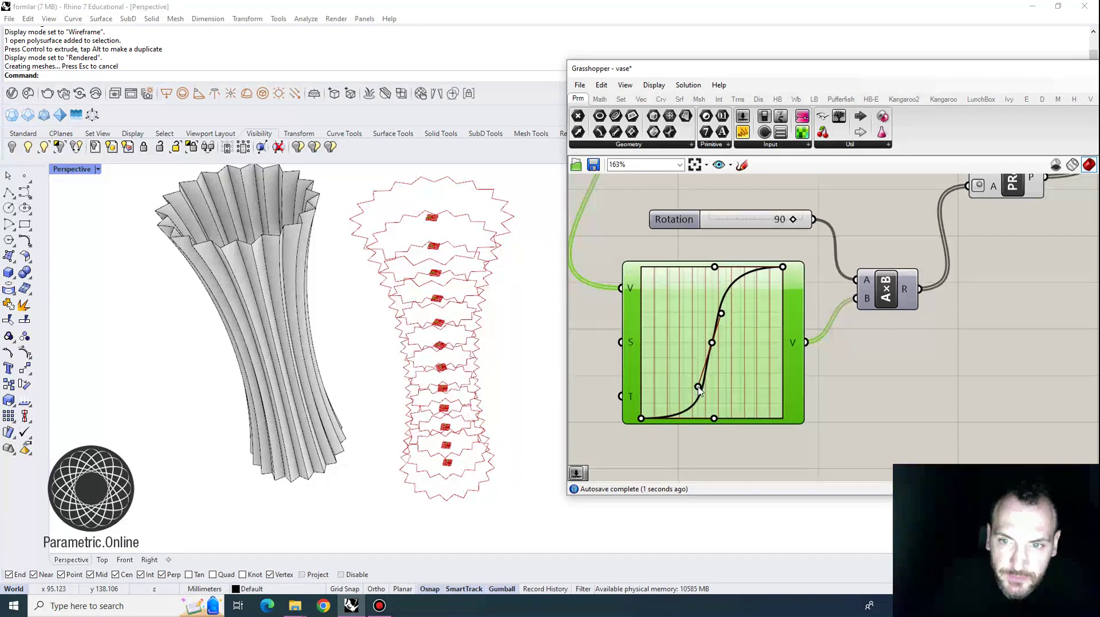
{"action": "mouse_move", "coordinate": [721, 313]}
{"action": "left_mouse_down"}
{"action": "mouse_move", "coordinate": [729, 307]}
{"action": "mouse_move", "coordinate": [739, 326]}
{"action": "left_mouse_up"}
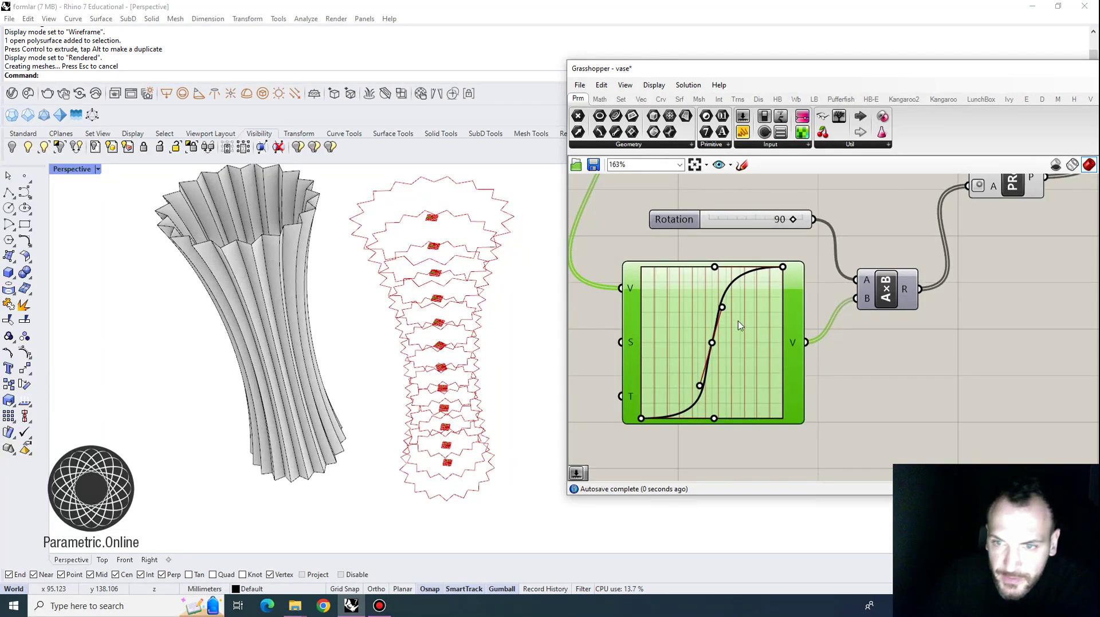
{"action": "right_click", "coordinate": [748, 310]}
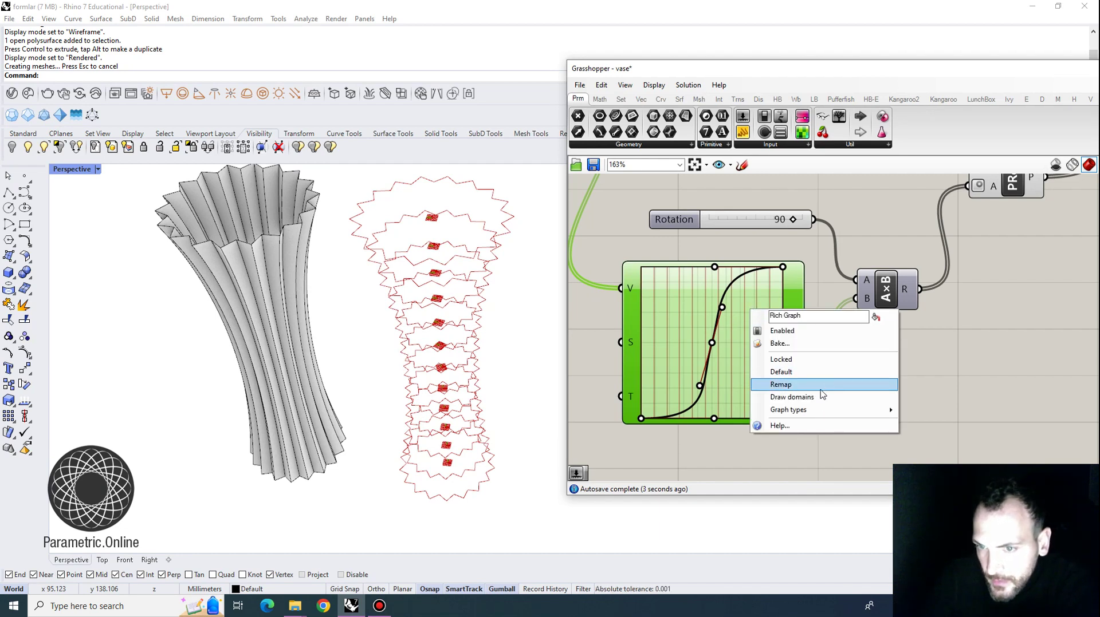
{"action": "mouse_move", "coordinate": [808, 414]}
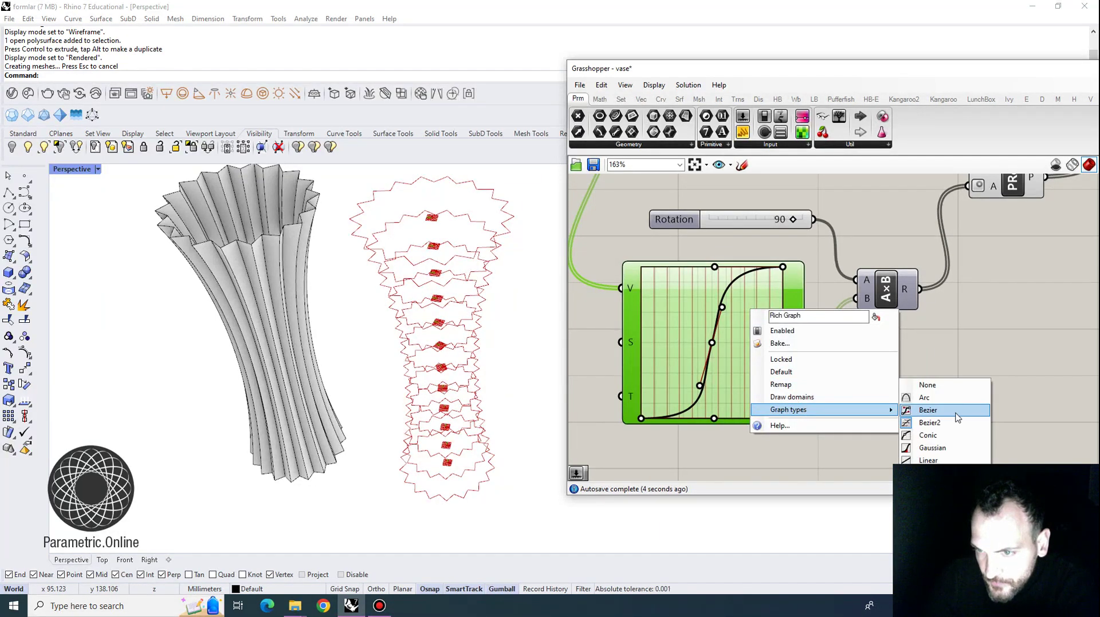
{"action": "left_click", "coordinate": [939, 359]}
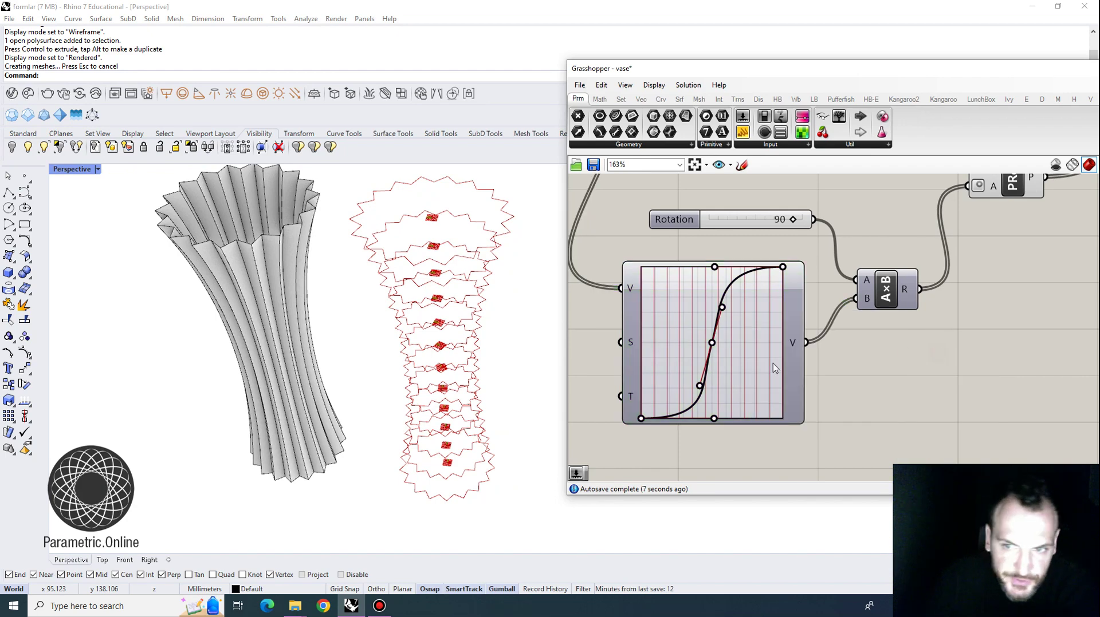
Step: Turn on the preview of the Loft component after the polyline and select it to check the twisted vase
{"action": "right_click_drag", "start_coordinate": [478, 356], "coordinate": [504, 347]}
{"action": "right_click_drag", "start_coordinate": [817, 350], "coordinate": [762, 326]}
{"action": "scroll", "coordinate": [761, 325], "scroll_direction": "down", "scroll_amount": 4}
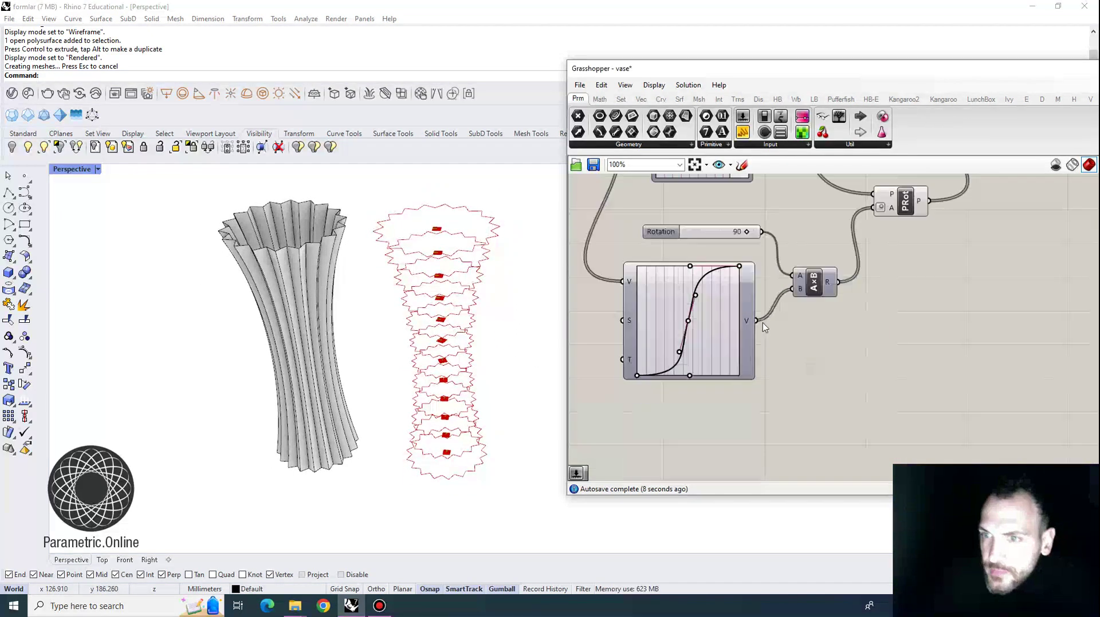
{"action": "right_click_drag", "start_coordinate": [972, 326], "coordinate": [775, 377]}
{"action": "right_click_drag", "start_coordinate": [999, 295], "coordinate": [863, 335]}
{"action": "scroll", "coordinate": [844, 317], "scroll_direction": "down", "scroll_amount": 1}
{"action": "scroll", "coordinate": [942, 284], "scroll_direction": "up", "scroll_amount": 3}
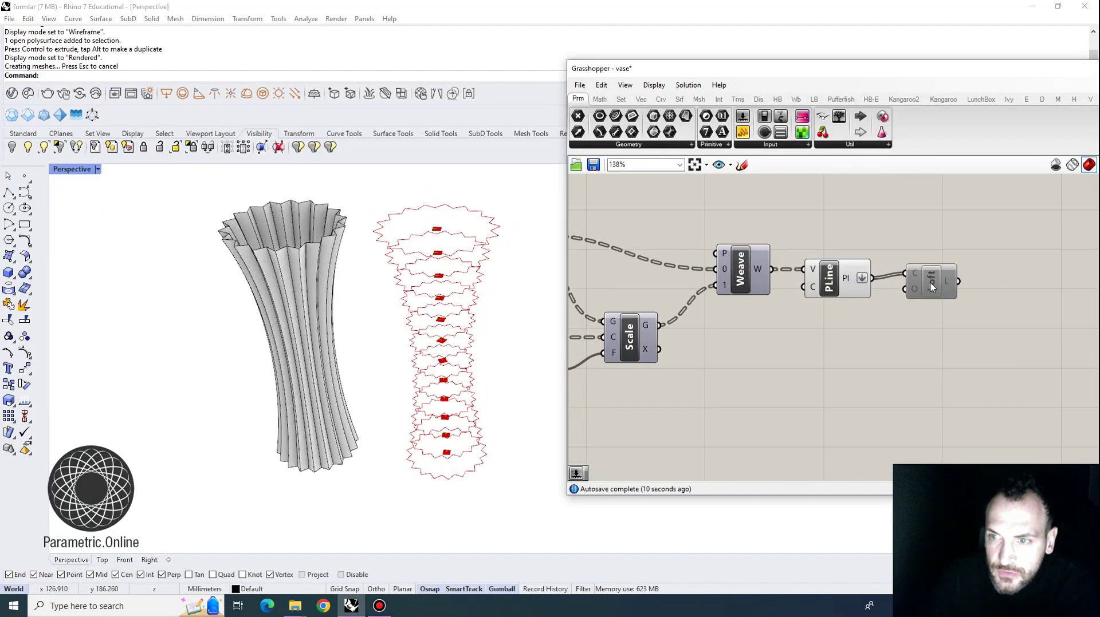
{"action": "right_click", "coordinate": [928, 281]}
{"action": "left_click", "coordinate": [954, 321]}
{"action": "right_click_drag", "start_coordinate": [550, 373], "coordinate": [526, 385]}
{"action": "left_click", "coordinate": [924, 285]}
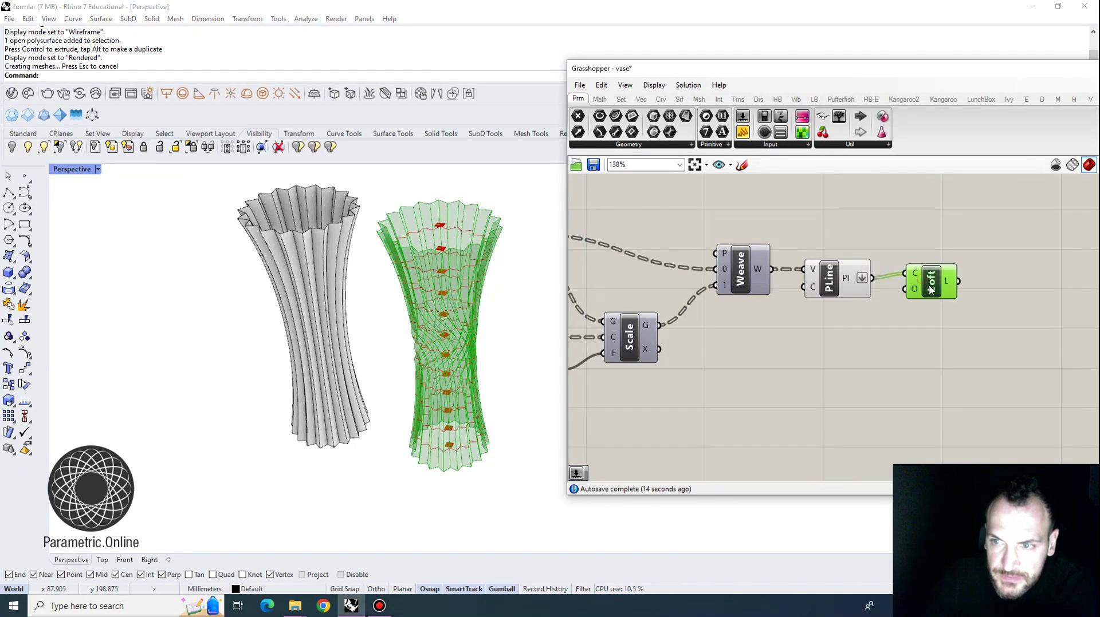
Step: Bake the lofted vase with default attributes and move the baked object along X past the earlier baked vase
{"action": "right_click", "coordinate": [924, 286]}
{"action": "left_click", "coordinate": [968, 333]}
{"action": "key", "text": "Return"}
{"action": "scroll", "coordinate": [553, 344], "scroll_direction": "down", "scroll_amount": 4}
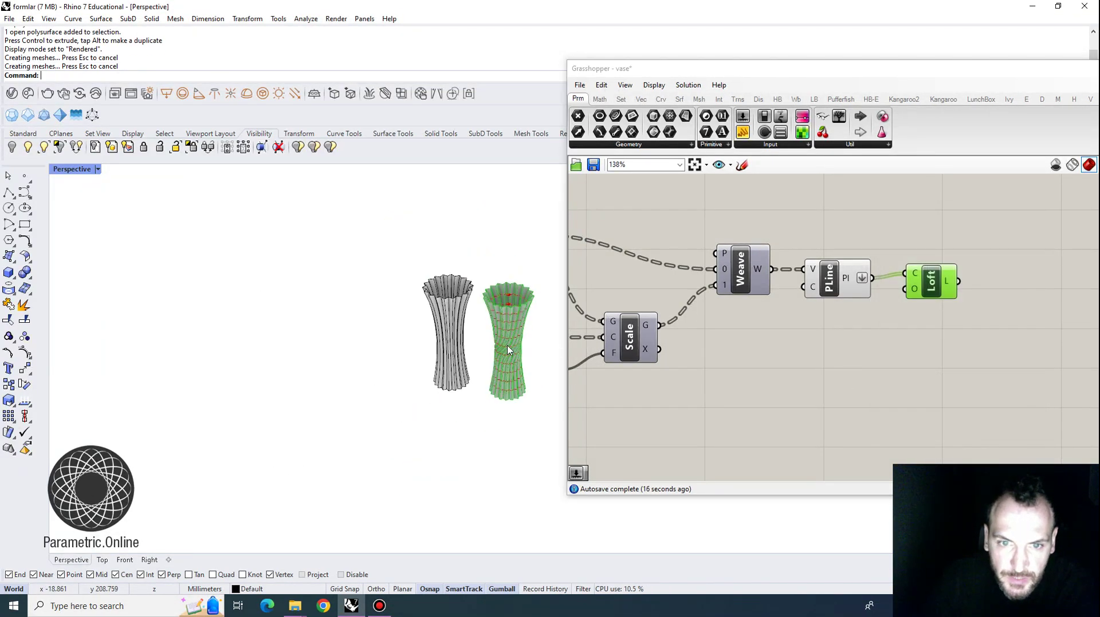
{"action": "left_click", "coordinate": [543, 364]}
{"action": "left_click_drag", "start_coordinate": [543, 363], "coordinate": [426, 364]}
{"action": "key", "text": "Escape"}
Step: Compare the pleats of the newly baked twisted vase with those of the earlier baked vase
{"action": "scroll", "coordinate": [413, 355], "scroll_direction": "up", "scroll_amount": 6}
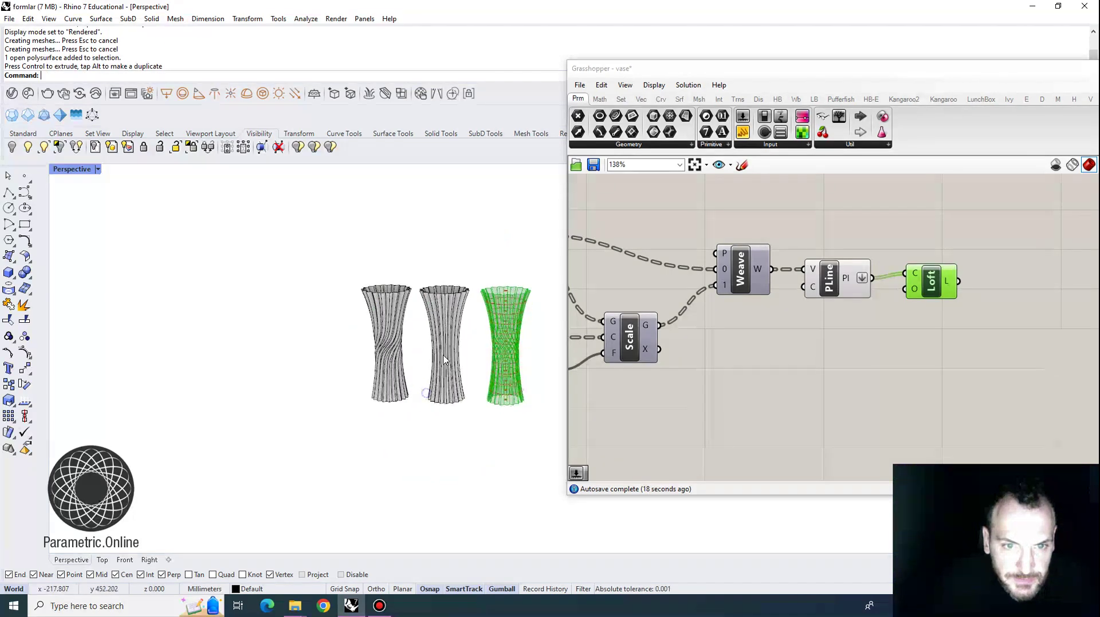
{"action": "scroll", "coordinate": [358, 286], "scroll_direction": "down", "scroll_amount": 4}
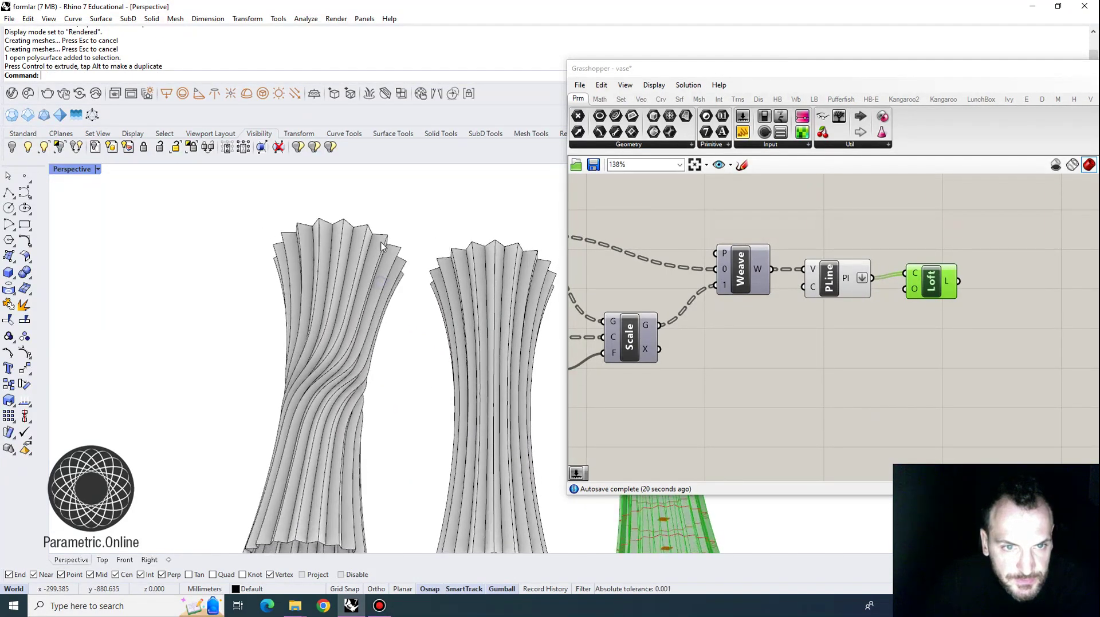
{"action": "scroll", "coordinate": [342, 457], "scroll_direction": "up", "scroll_amount": 2}
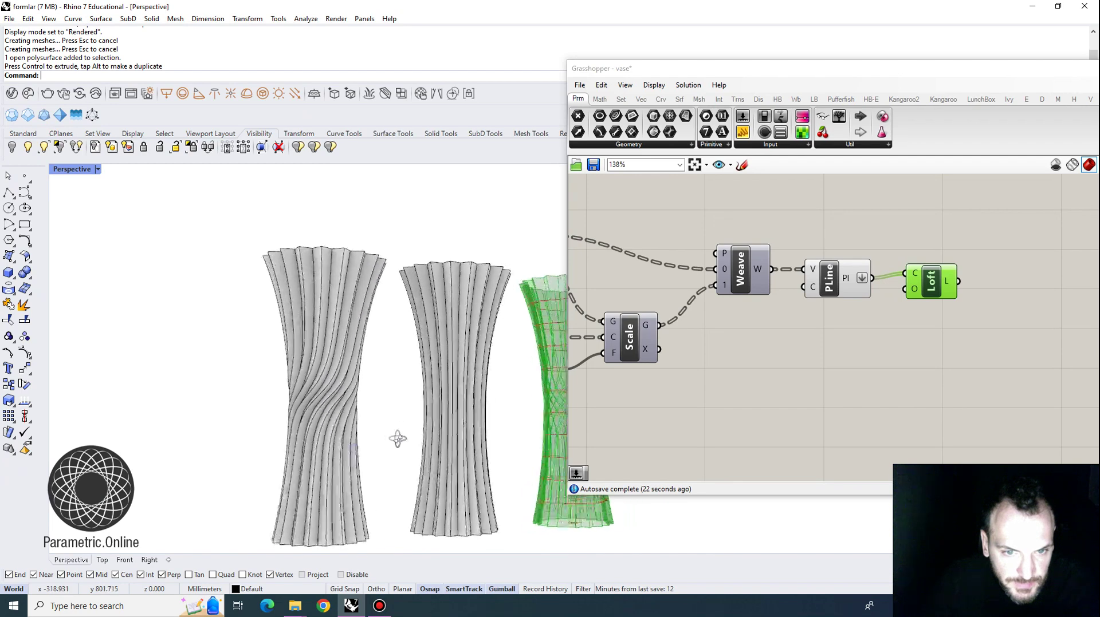
{"action": "scroll", "coordinate": [395, 441], "scroll_direction": "down", "scroll_amount": 3}
{"action": "scroll", "coordinate": [342, 471], "scroll_direction": "up", "scroll_amount": 2}
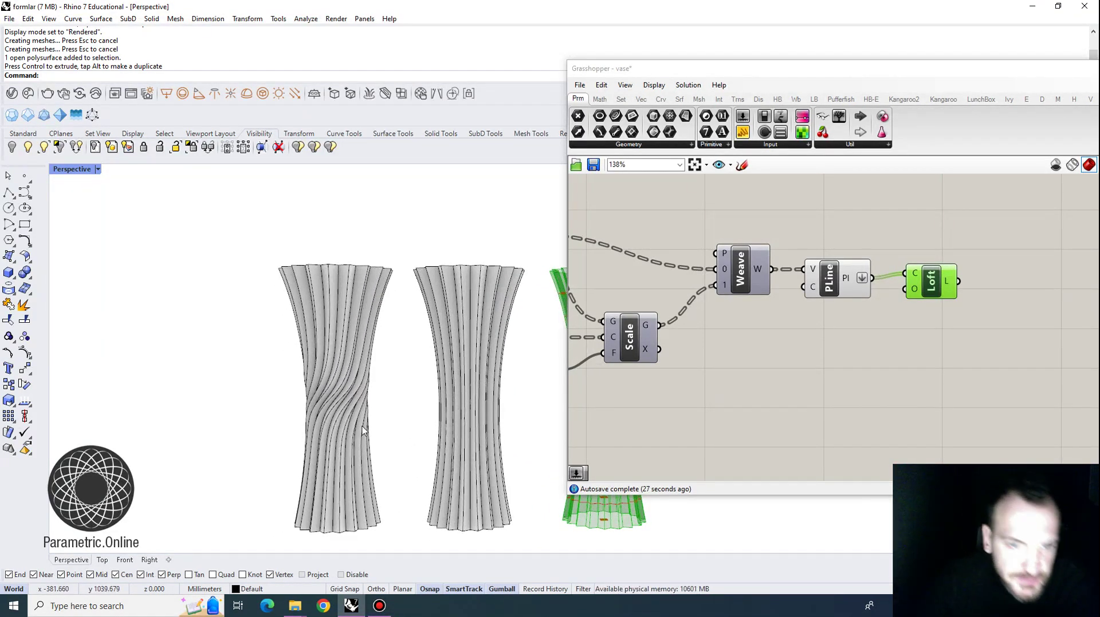
{"action": "right_click_drag", "start_coordinate": [364, 429], "coordinate": [337, 400]}
Step: Set the Rotation slider to 60
{"action": "scroll", "coordinate": [898, 324], "scroll_direction": "down", "scroll_amount": 5}
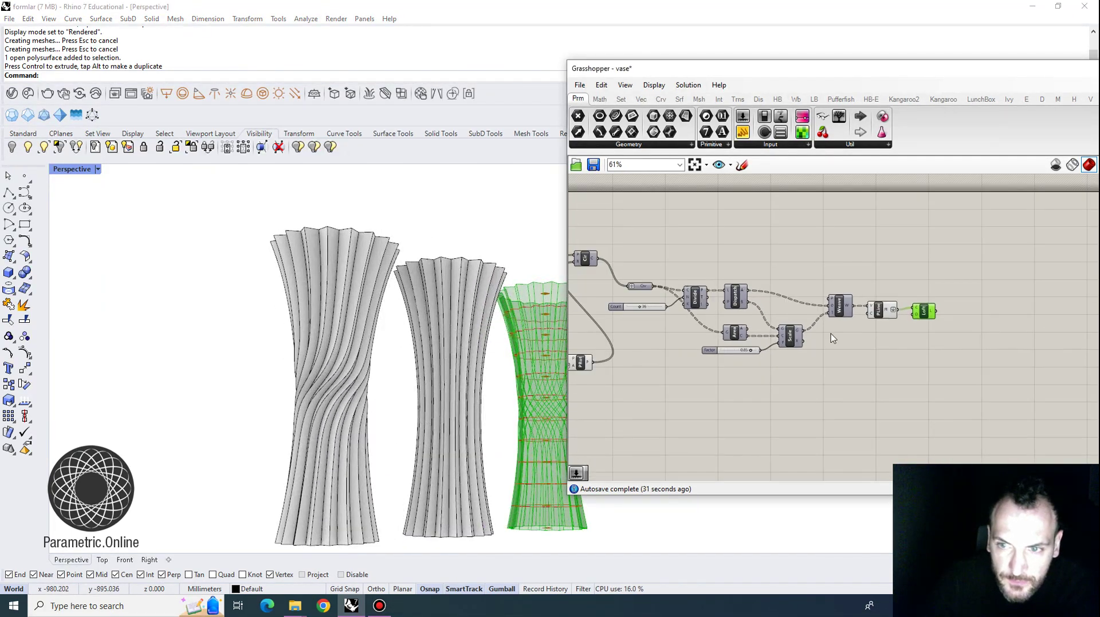
{"action": "scroll", "coordinate": [899, 323], "scroll_direction": "up", "scroll_amount": 2}
{"action": "right_click_drag", "start_coordinate": [662, 396], "coordinate": [790, 371]}
{"action": "left_click", "coordinate": [791, 369]}
{"action": "right_click_drag", "start_coordinate": [688, 351], "coordinate": [886, 319]}
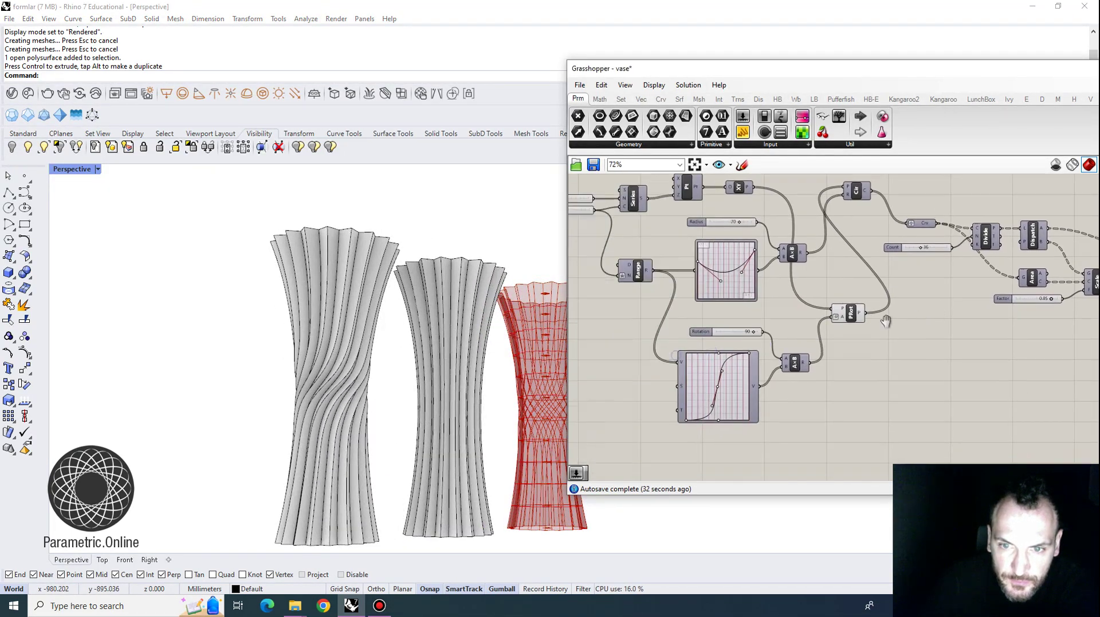
{"action": "scroll", "coordinate": [750, 332], "scroll_direction": "up", "scroll_amount": 3}
{"action": "right_click_drag", "start_coordinate": [748, 329], "coordinate": [743, 268]}
{"action": "double_click", "coordinate": [732, 282]}
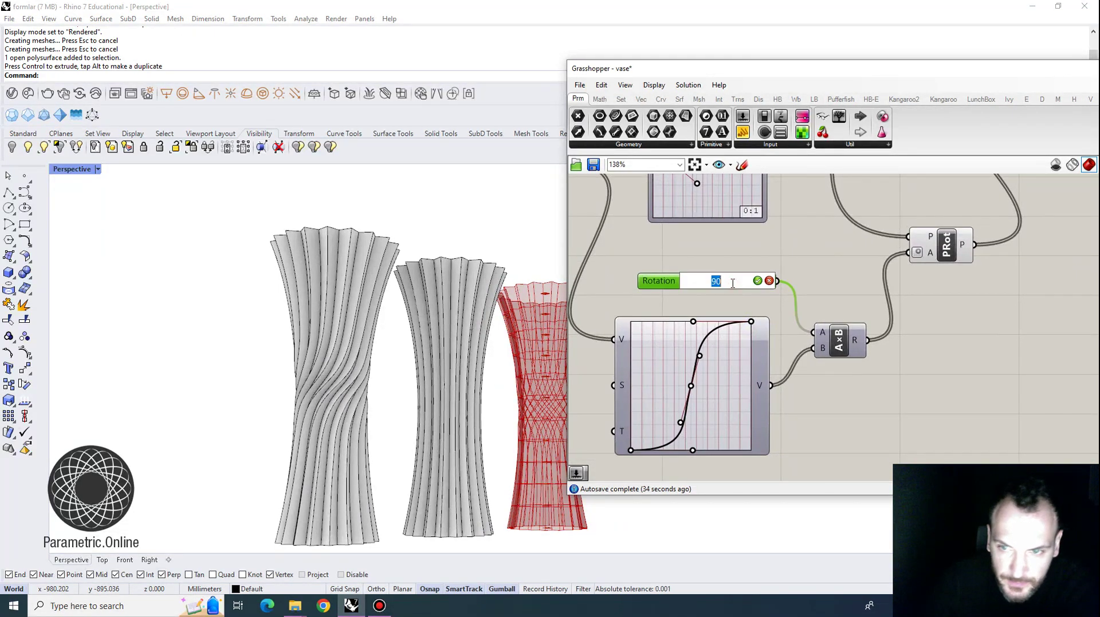
{"action": "type", "text": "60"}
{"action": "key", "text": "Return"}
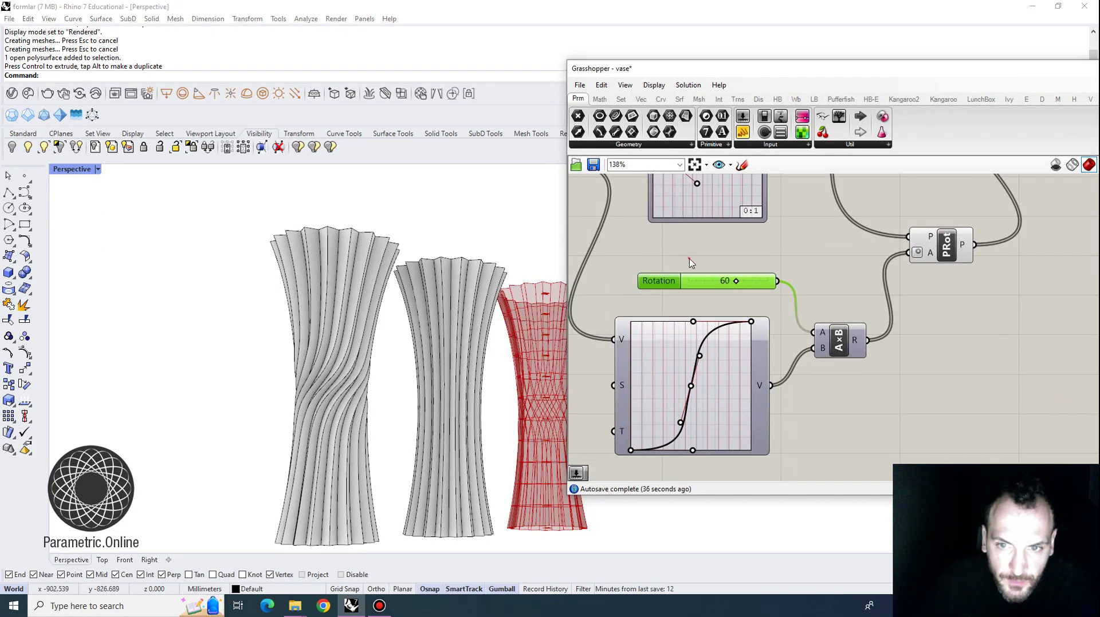
Step: Bake the Loft with the reduced rotation on the Default layer and move the baked vase to the far end of the row
{"action": "scroll", "coordinate": [474, 355], "scroll_direction": "down", "scroll_amount": 3}
{"action": "scroll", "coordinate": [773, 372], "scroll_direction": "down", "scroll_amount": 3}
{"action": "right_click_drag", "start_coordinate": [1071, 261], "coordinate": [748, 316]}
{"action": "left_click", "coordinate": [958, 236]}
{"action": "right_click", "coordinate": [956, 236]}
{"action": "left_click", "coordinate": [970, 282]}
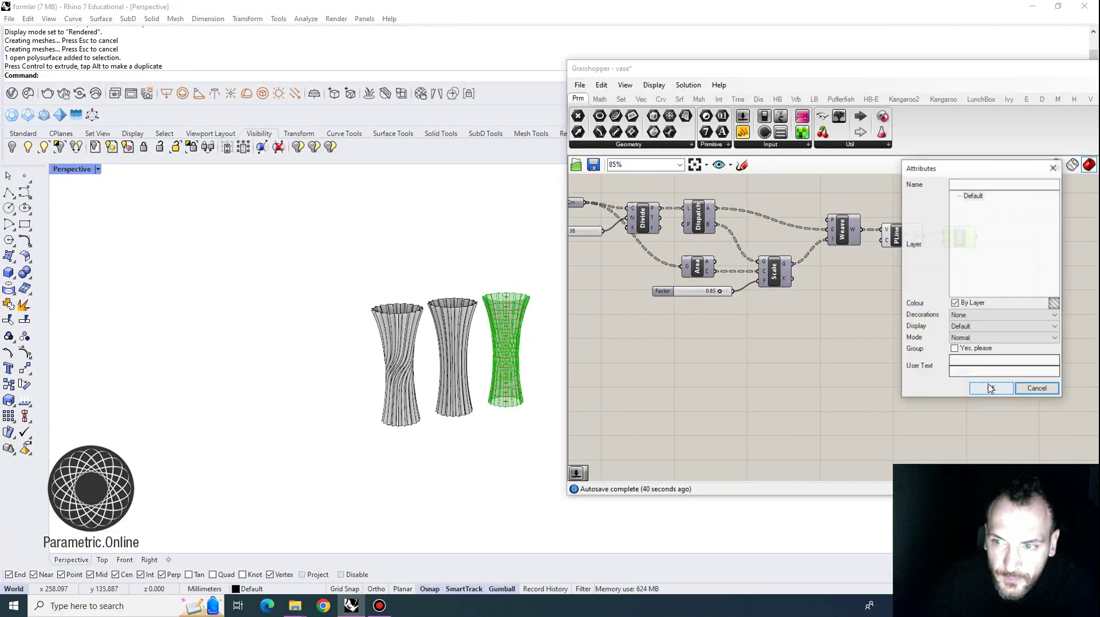
{"action": "left_click", "coordinate": [990, 389]}
{"action": "left_click", "coordinate": [505, 349]}
{"action": "left_click_drag", "start_coordinate": [544, 367], "coordinate": [396, 449]}
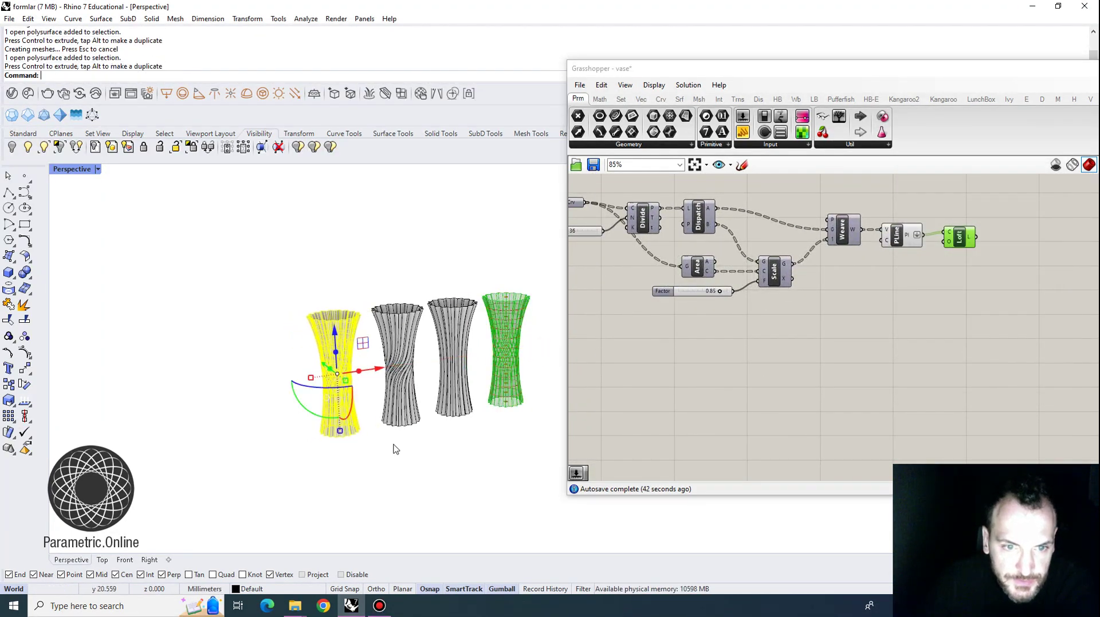
{"action": "left_click", "coordinate": [395, 448]}
Step: Examine the row of baked vases from several angles and compare the strength of their twists
{"action": "scroll", "coordinate": [355, 401], "scroll_direction": "up", "scroll_amount": 5}
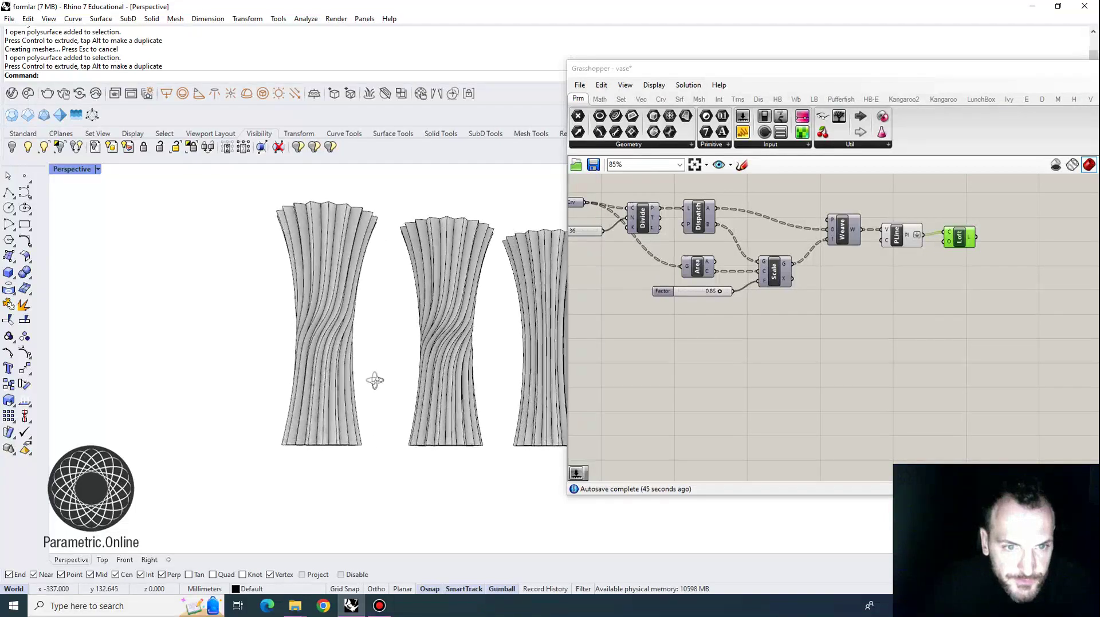
{"action": "right_click_drag", "start_coordinate": [375, 380], "coordinate": [375, 351]}
{"action": "scroll", "coordinate": [328, 327], "scroll_direction": "up", "scroll_amount": 8}
{"action": "scroll", "coordinate": [335, 359], "scroll_direction": "down", "scroll_amount": 6}
{"action": "scroll", "coordinate": [313, 385], "scroll_direction": "down", "scroll_amount": 8}
{"action": "scroll", "coordinate": [375, 351], "scroll_direction": "up", "scroll_amount": 2}
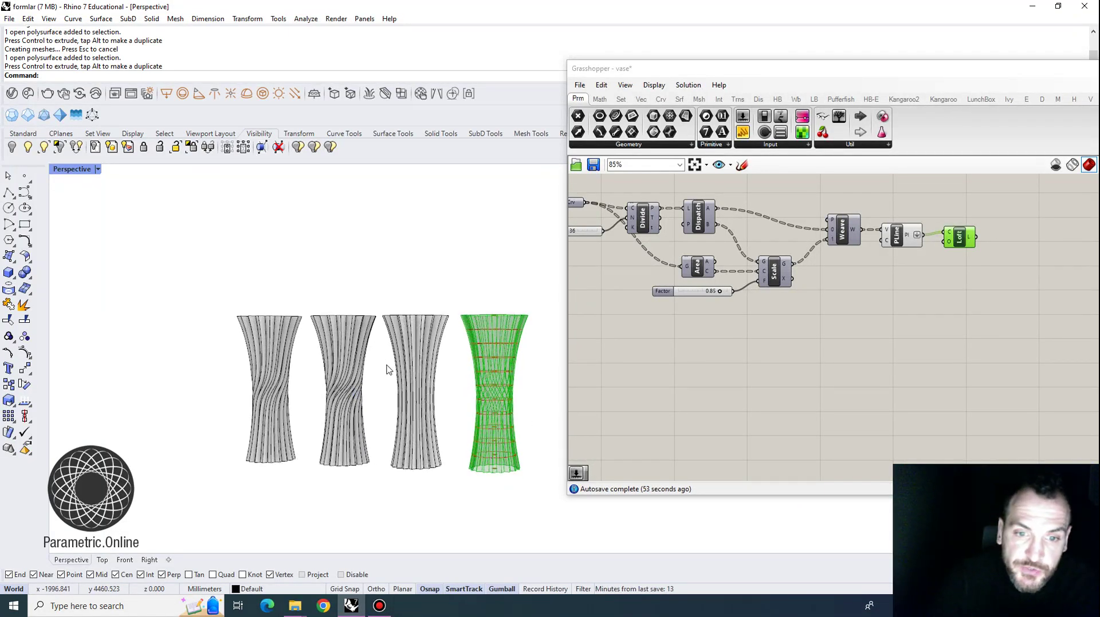
{"action": "scroll", "coordinate": [253, 405], "scroll_direction": "up", "scroll_amount": 2}
{"action": "right_click_drag", "start_coordinate": [306, 291], "coordinate": [424, 416]}
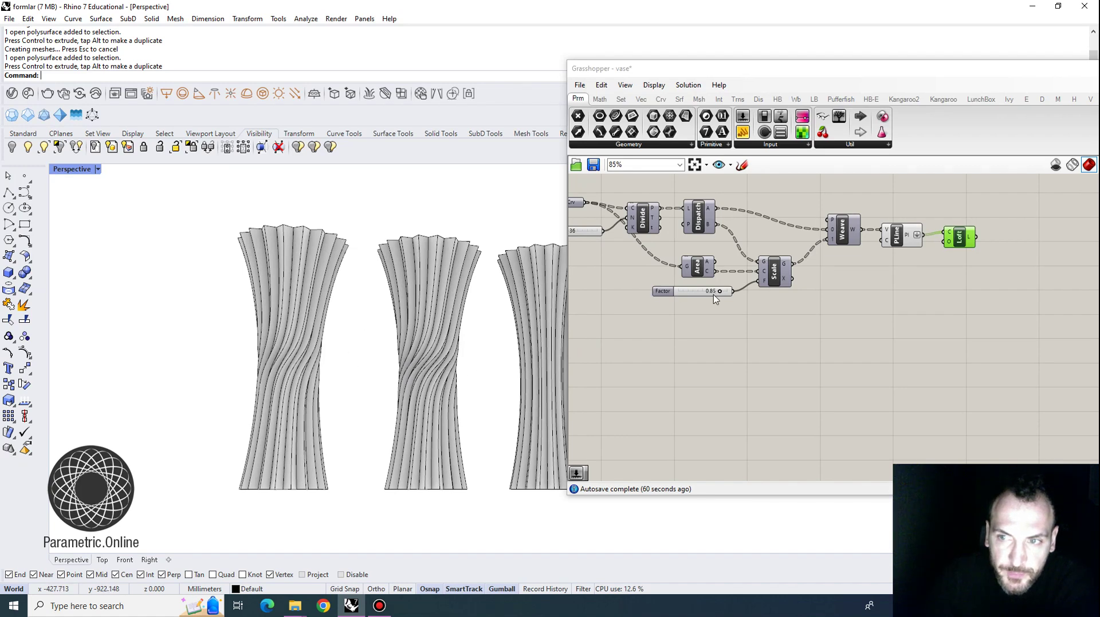
Step: Turn off the preview of the Loft component that builds the pleated vase
{"action": "left_click", "coordinate": [966, 246]}
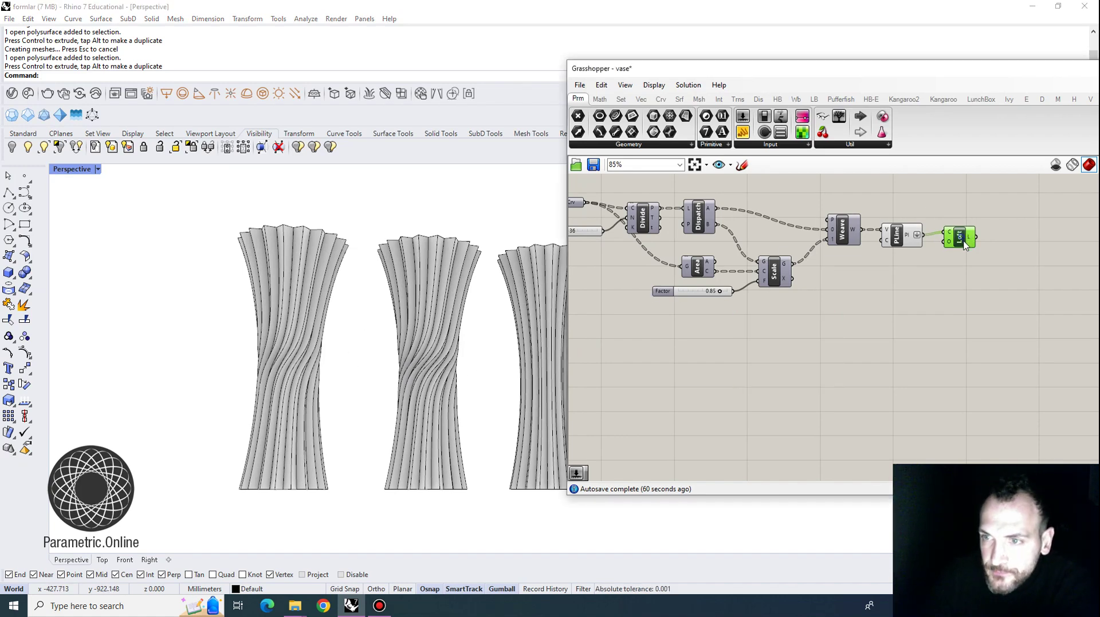
{"action": "right_click", "coordinate": [966, 246]}
{"action": "left_click", "coordinate": [954, 272]}
{"action": "scroll", "coordinate": [461, 357], "scroll_direction": "down", "scroll_amount": 3}
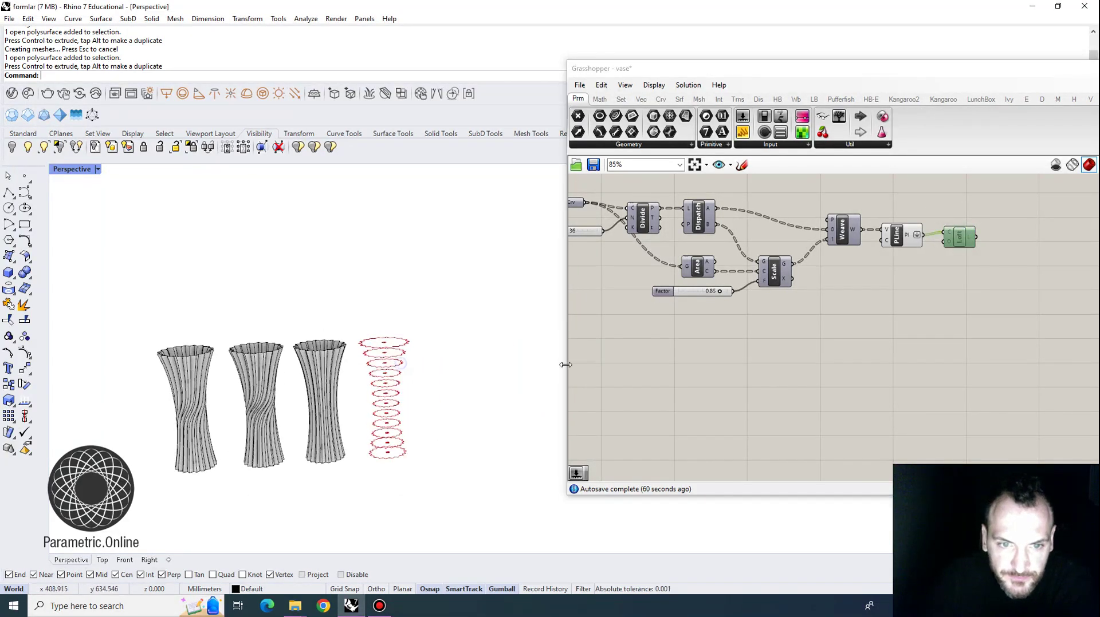
Step: Add a second Loft component next to Circle and connect the Circle output to its curves input
{"action": "right_click_drag", "start_coordinate": [893, 251], "coordinate": [916, 302]}
{"action": "right_click_drag", "start_coordinate": [748, 297], "coordinate": [945, 316]}
{"action": "scroll", "coordinate": [723, 257], "scroll_direction": "up", "scroll_amount": 1}
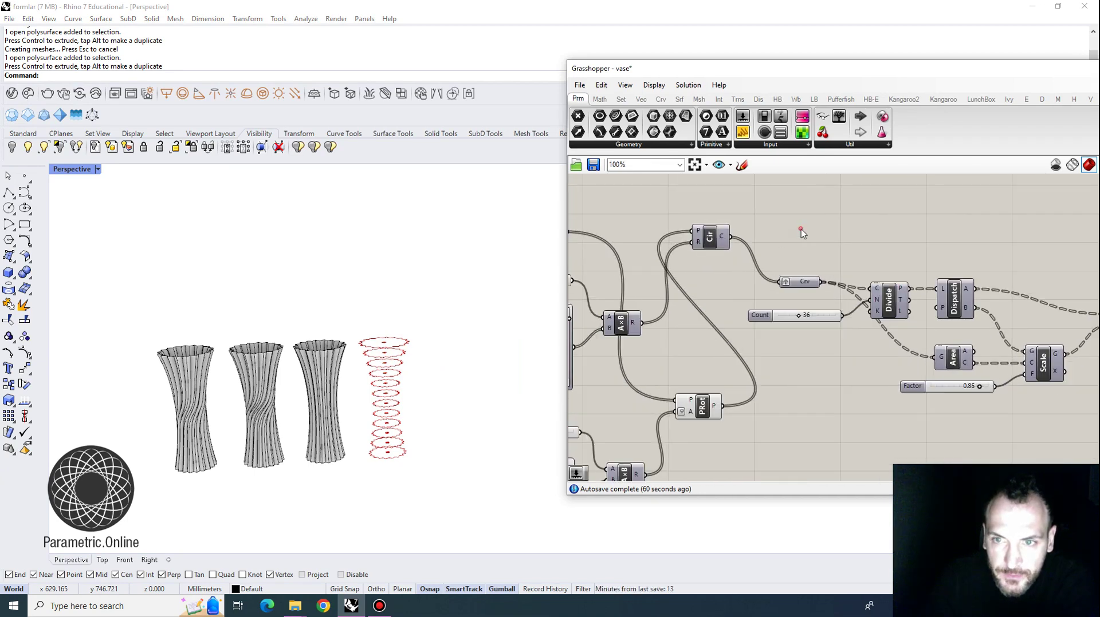
{"action": "double_click", "coordinate": [802, 231]}
{"action": "type", "text": "loft"}
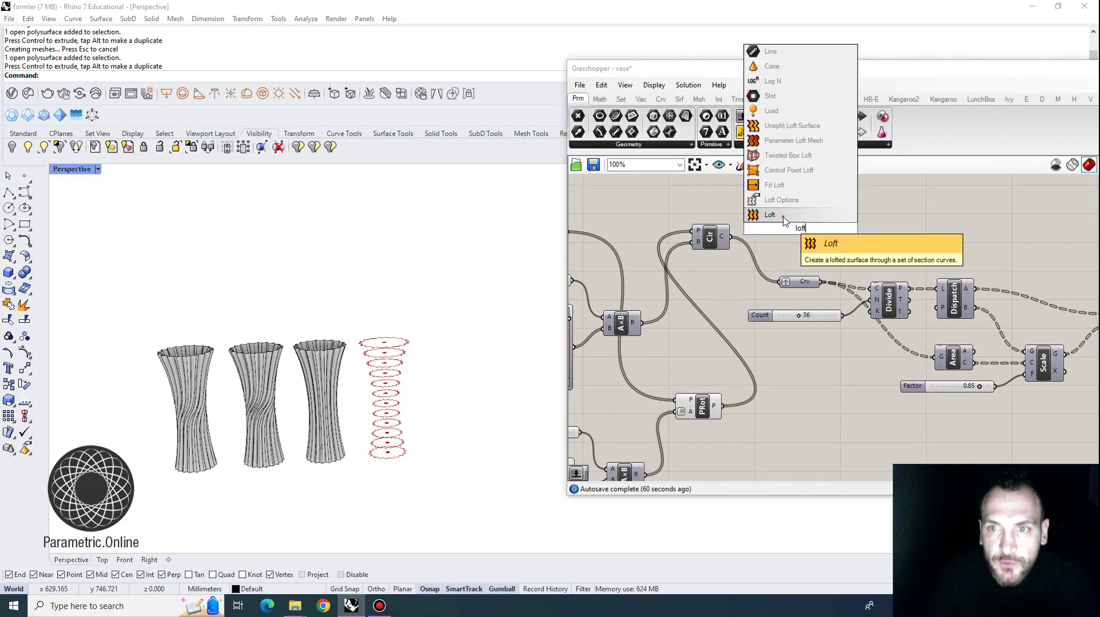
{"action": "left_click", "coordinate": [784, 221]}
{"action": "left_click_drag", "start_coordinate": [729, 236], "coordinate": [782, 223]}
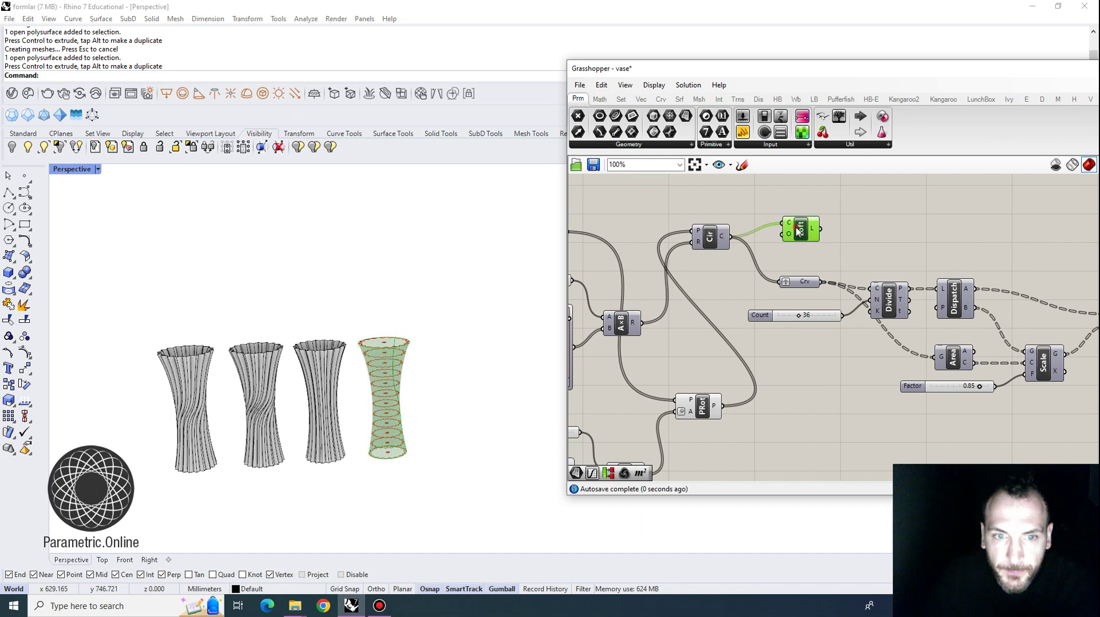
Step: Replace the radius Graph Mapper with a copy of the rotation Rich Graph, wired between Range and the radius multiplication
{"action": "right_click_drag", "start_coordinate": [661, 341], "coordinate": [873, 307]}
{"action": "right_click_drag", "start_coordinate": [767, 327], "coordinate": [774, 284]}
{"action": "left_click", "coordinate": [753, 238]}
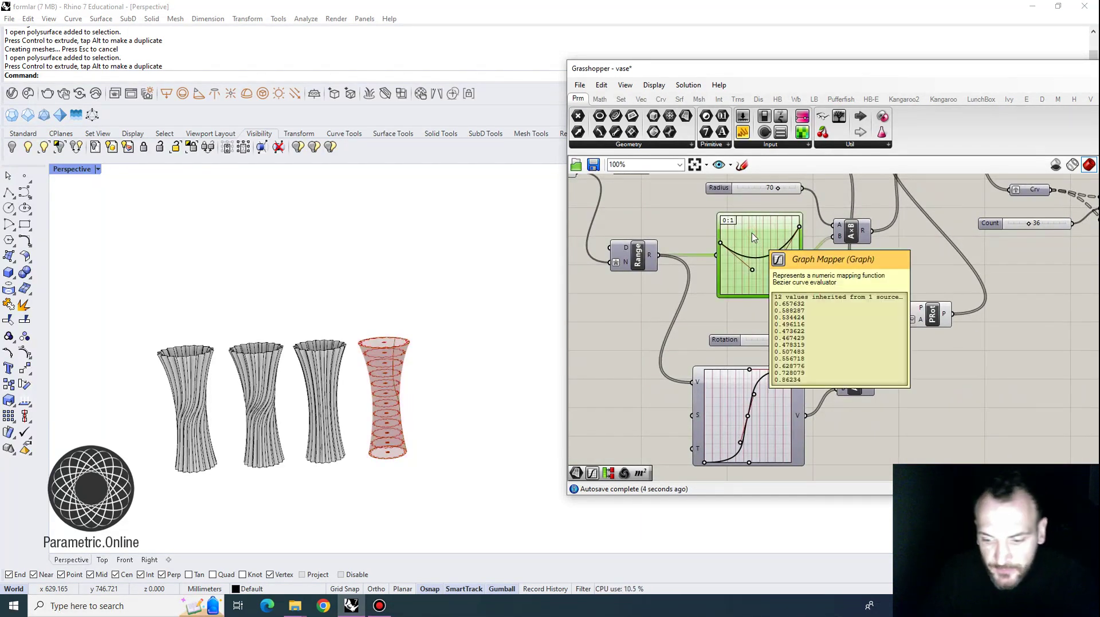
{"action": "key", "text": "Delete"}
{"action": "left_click", "coordinate": [756, 385]}
{"action": "left_click_drag", "start_coordinate": [776, 413], "coordinate": [768, 256], "text": "alt"}
{"action": "left_click", "coordinate": [833, 264]}
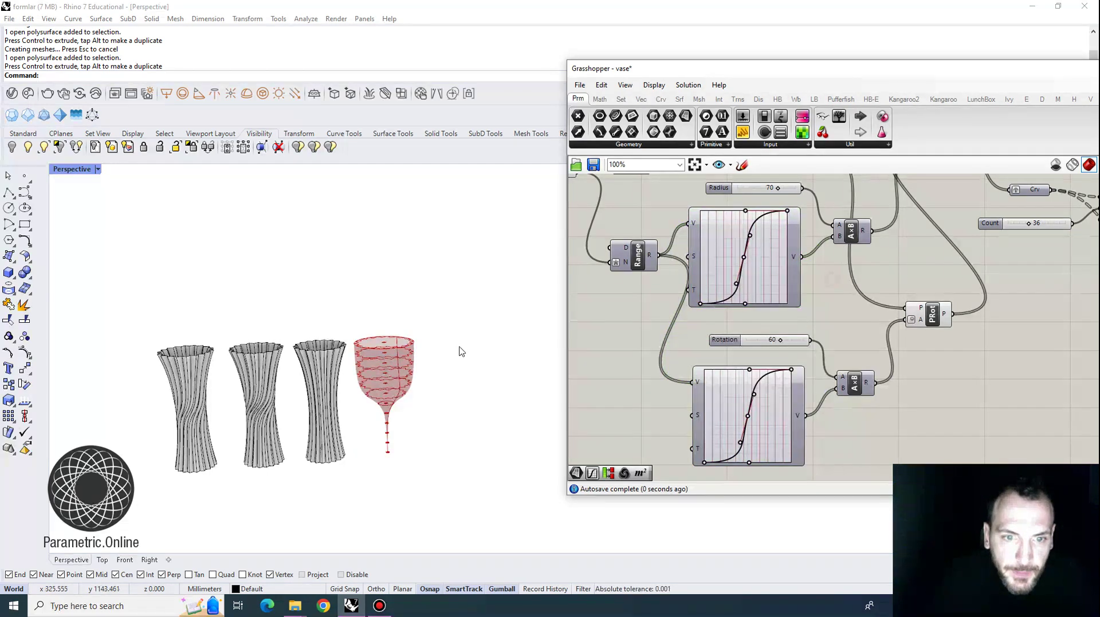
Step: Raise the start point of the radius graph and its handle to widen the base of the vase
{"action": "scroll", "coordinate": [693, 247], "scroll_direction": "up", "scroll_amount": 3}
{"action": "left_click_drag", "start_coordinate": [706, 340], "coordinate": [728, 281]}
{"action": "left_click_drag", "start_coordinate": [779, 339], "coordinate": [745, 257]}
{"action": "scroll", "coordinate": [429, 385], "scroll_direction": "up", "scroll_amount": 3}
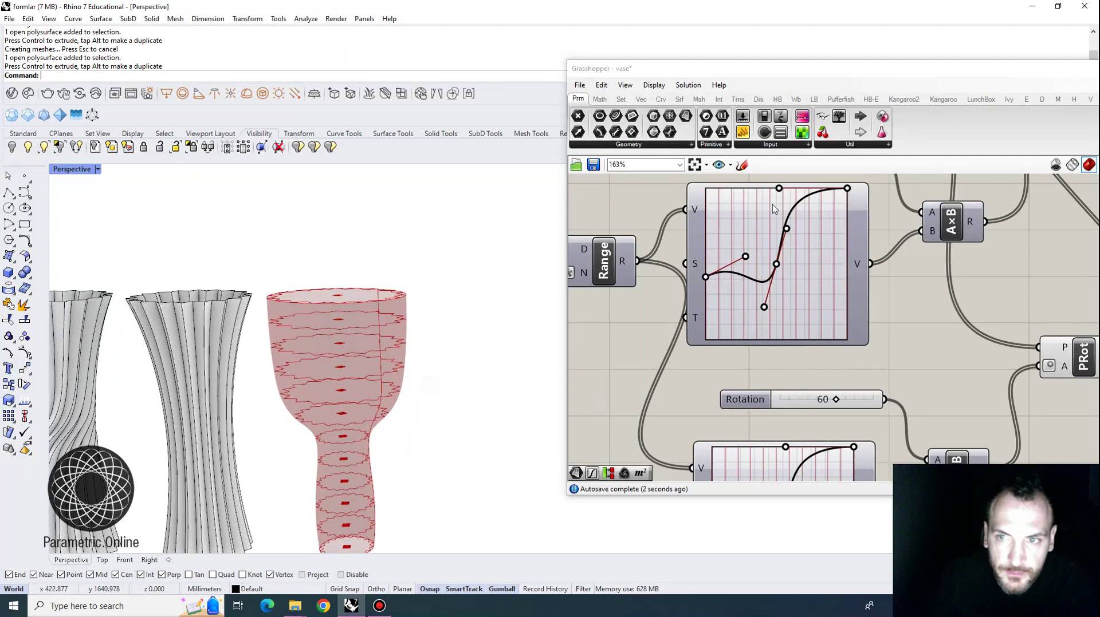
Step: Lower the radius graph's end point and handle, and swing its middle handles to bulge the lower body and narrow the neck
{"action": "left_click_drag", "start_coordinate": [779, 188], "coordinate": [814, 265]}
{"action": "left_click_drag", "start_coordinate": [847, 189], "coordinate": [846, 282]}
{"action": "scroll", "coordinate": [444, 314], "scroll_direction": "down", "scroll_amount": 3}
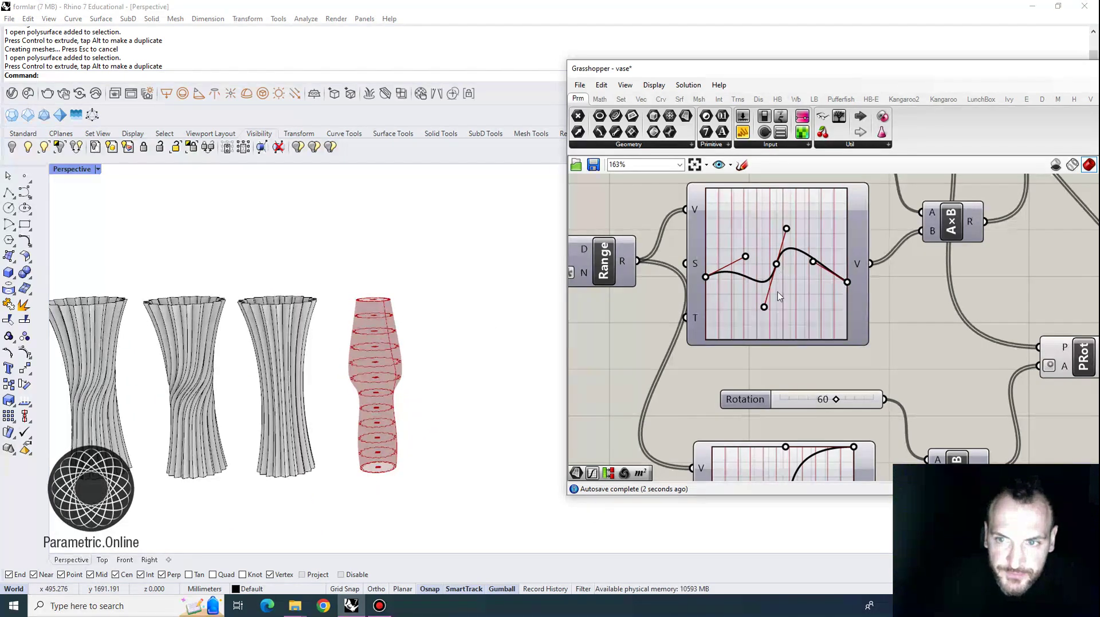
{"action": "left_click_drag", "start_coordinate": [764, 307], "coordinate": [743, 228]}
{"action": "scroll", "coordinate": [382, 391], "scroll_direction": "up", "scroll_amount": 3}
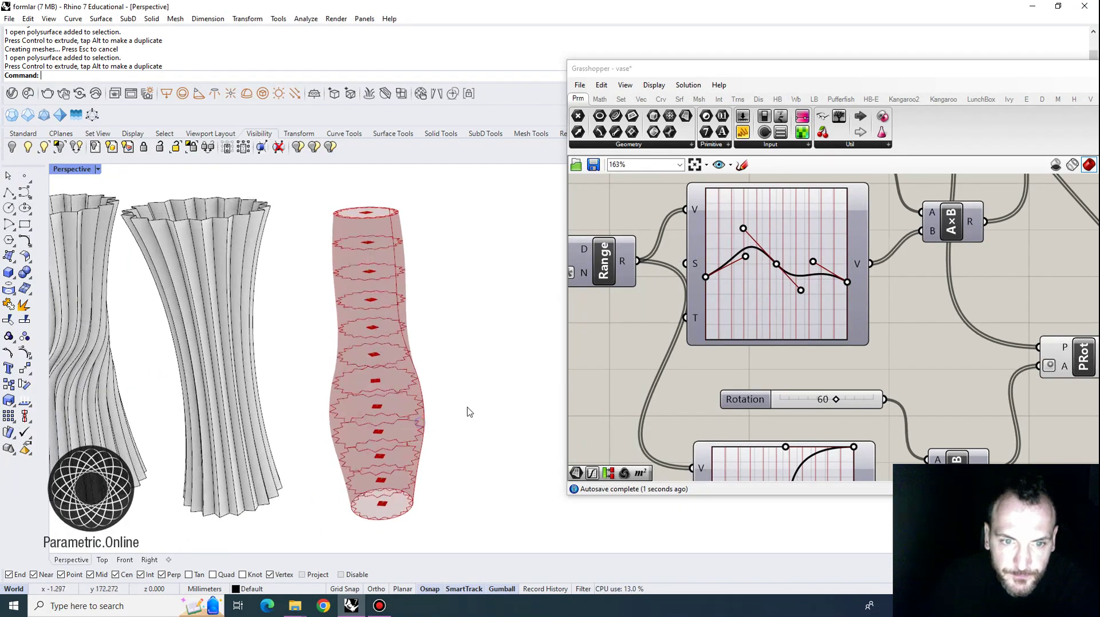
Step: Adjust the height of the radius graph's start point and raise its handle to round out the lower body
{"action": "left_click_drag", "start_coordinate": [711, 278], "coordinate": [704, 293]}
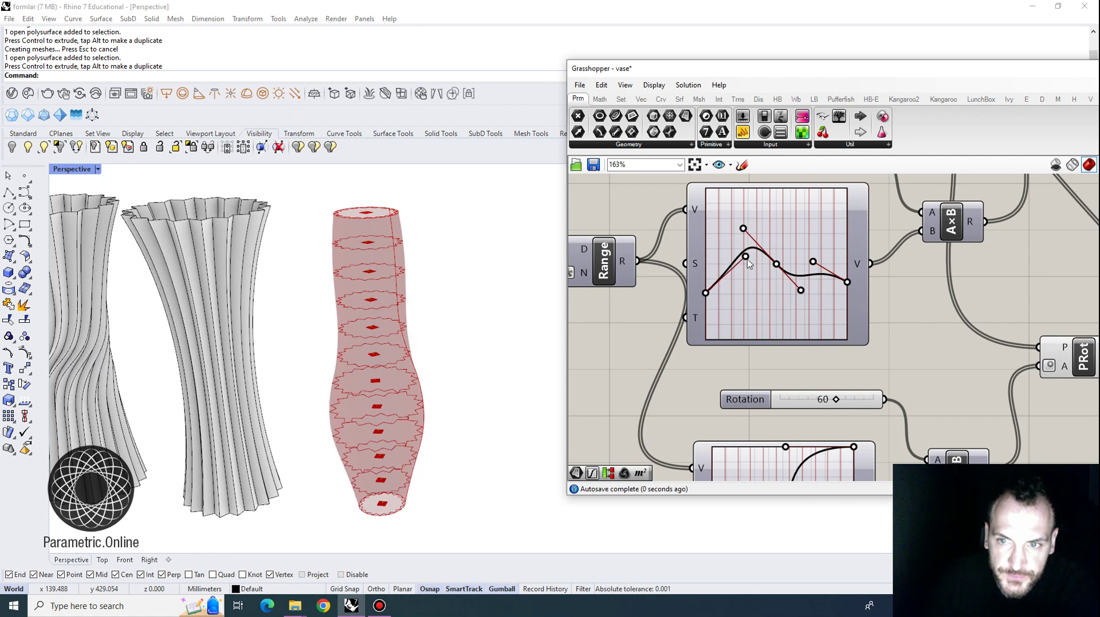
{"action": "left_click_drag", "start_coordinate": [746, 259], "coordinate": [727, 241]}
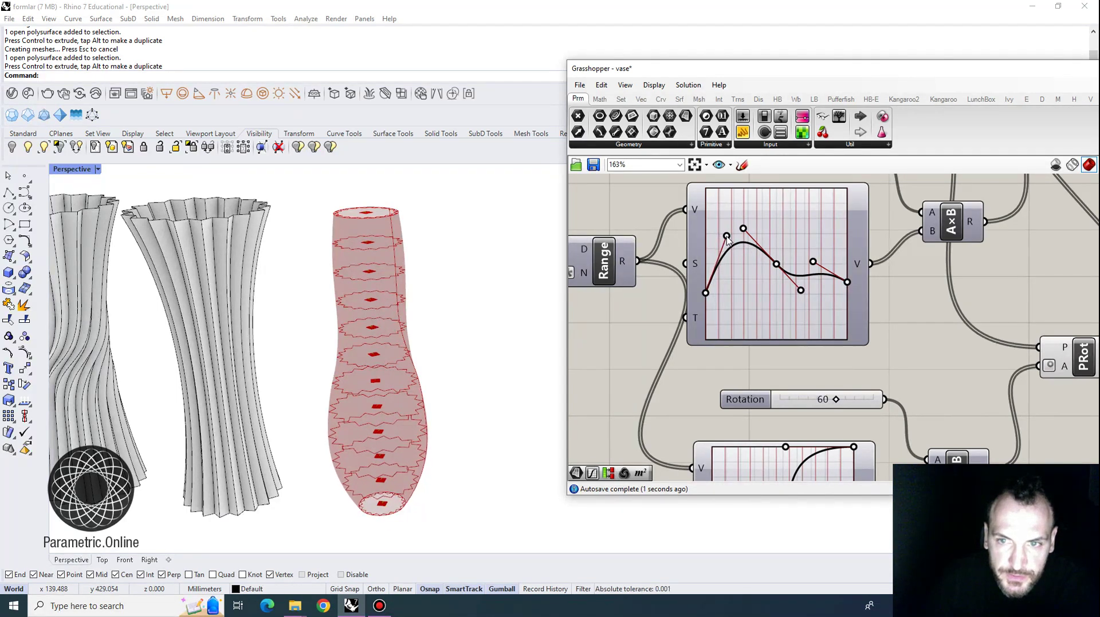
{"action": "mouse_move", "coordinate": [708, 290]}
{"action": "left_mouse_down"}
{"action": "mouse_move", "coordinate": [708, 255]}
{"action": "mouse_move", "coordinate": [710, 286]}
{"action": "left_mouse_up"}
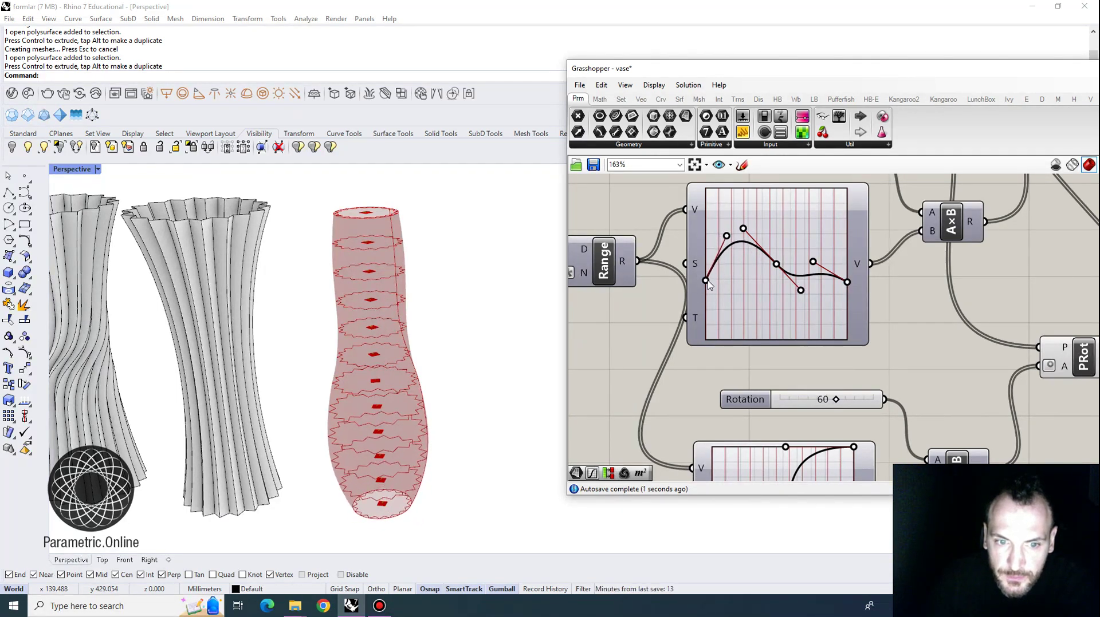
Step: Lower the radius graph's end point and its handle, and tighten the midpoint's handles to form a slim bottle neck
{"action": "left_click_drag", "start_coordinate": [812, 277], "coordinate": [848, 307]}
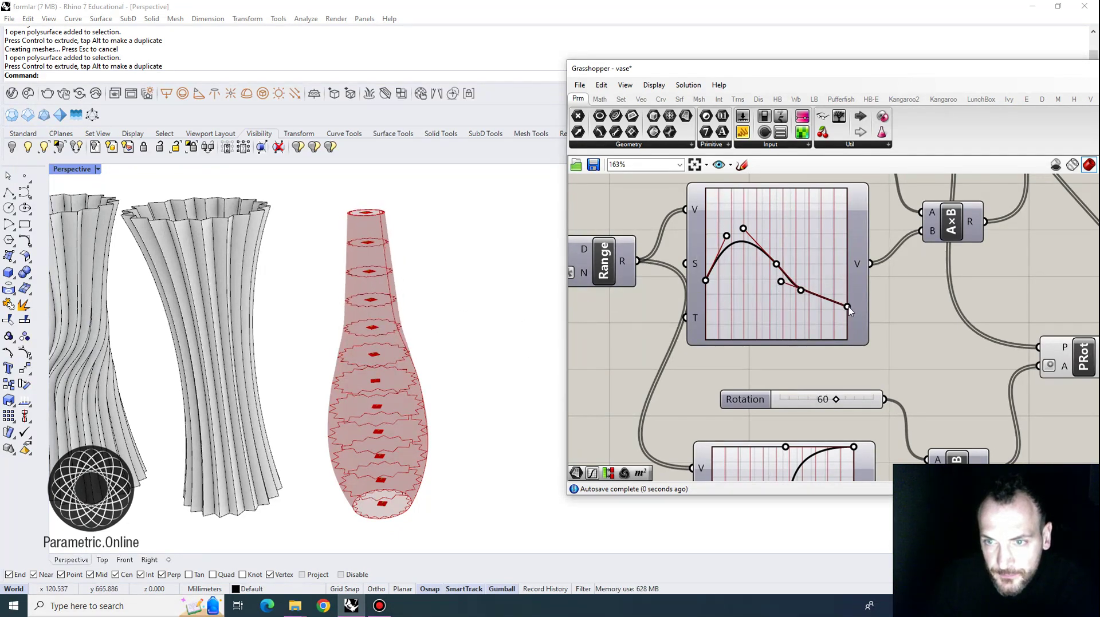
{"action": "left_click_drag", "start_coordinate": [780, 281], "coordinate": [793, 310]}
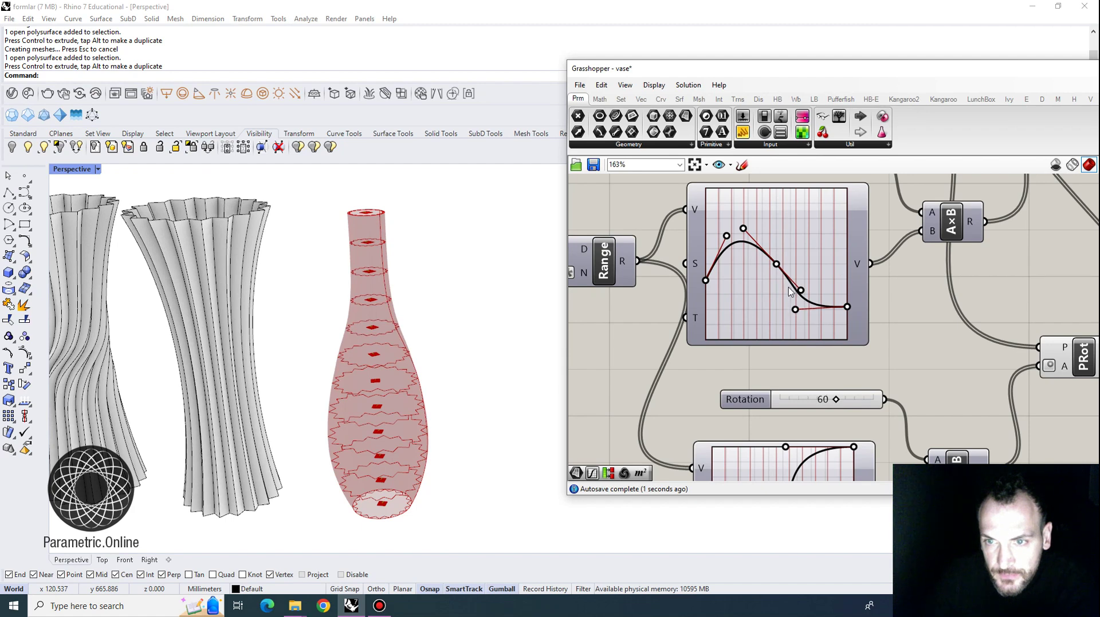
{"action": "right_click_drag", "start_coordinate": [418, 373], "coordinate": [435, 344]}
{"action": "left_click_drag", "start_coordinate": [743, 229], "coordinate": [758, 239]}
{"action": "right_click", "coordinate": [416, 352]}
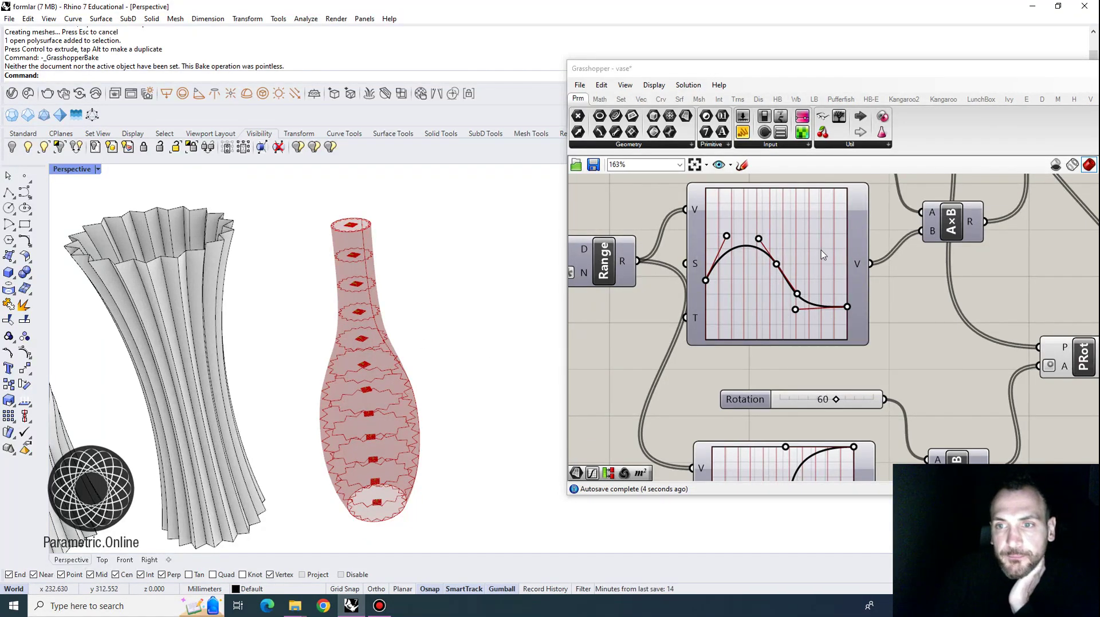
{"action": "scroll", "coordinate": [832, 266], "scroll_direction": "down", "scroll_amount": 3}
{"action": "scroll", "coordinate": [802, 281], "scroll_direction": "up", "scroll_amount": 5}
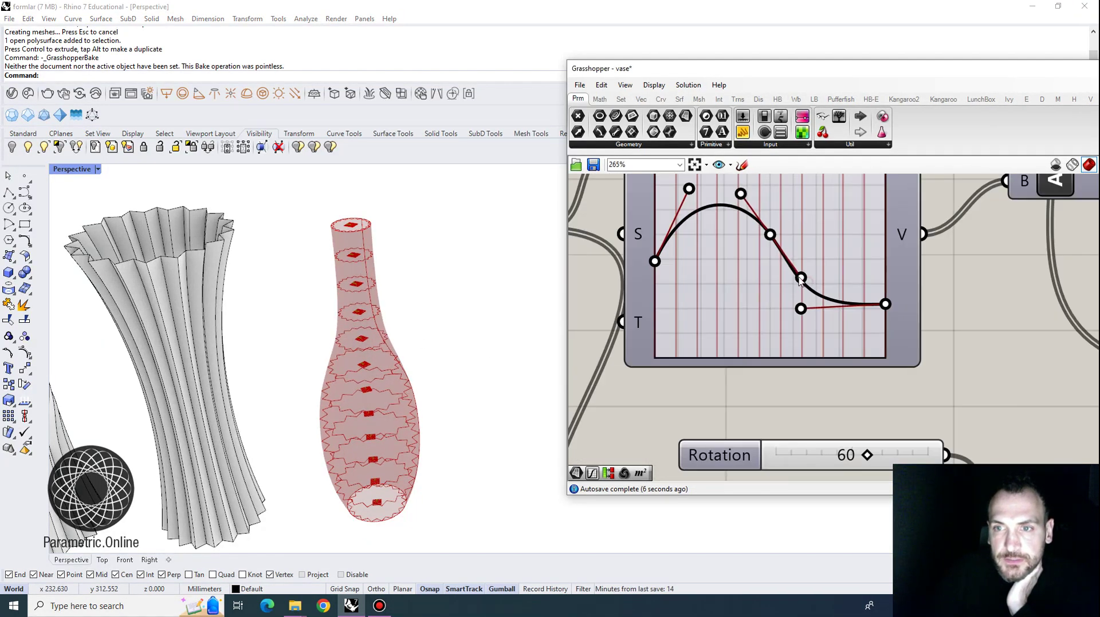
{"action": "left_click_drag", "start_coordinate": [801, 279], "coordinate": [797, 278]}
Step: Check the bottle shape in the preview and lower the midpoint's upper handle in the radius graph slightly to slim the body
{"action": "right_click_drag", "start_coordinate": [467, 355], "coordinate": [459, 383]}
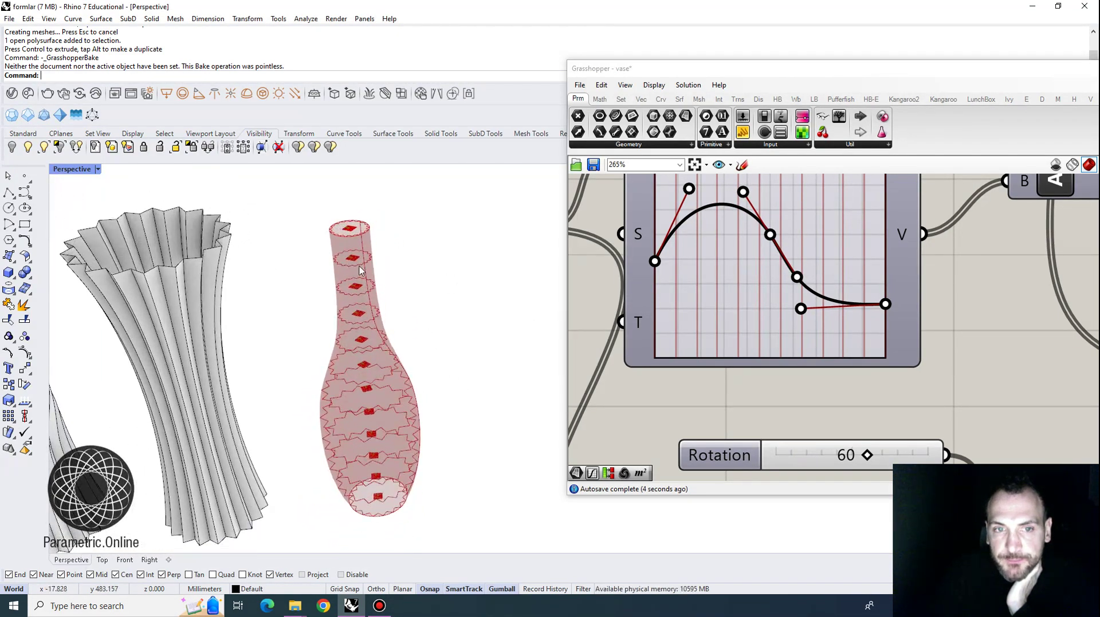
{"action": "scroll", "coordinate": [360, 270], "scroll_direction": "up", "scroll_amount": 5}
{"action": "scroll", "coordinate": [404, 266], "scroll_direction": "down", "scroll_amount": 5}
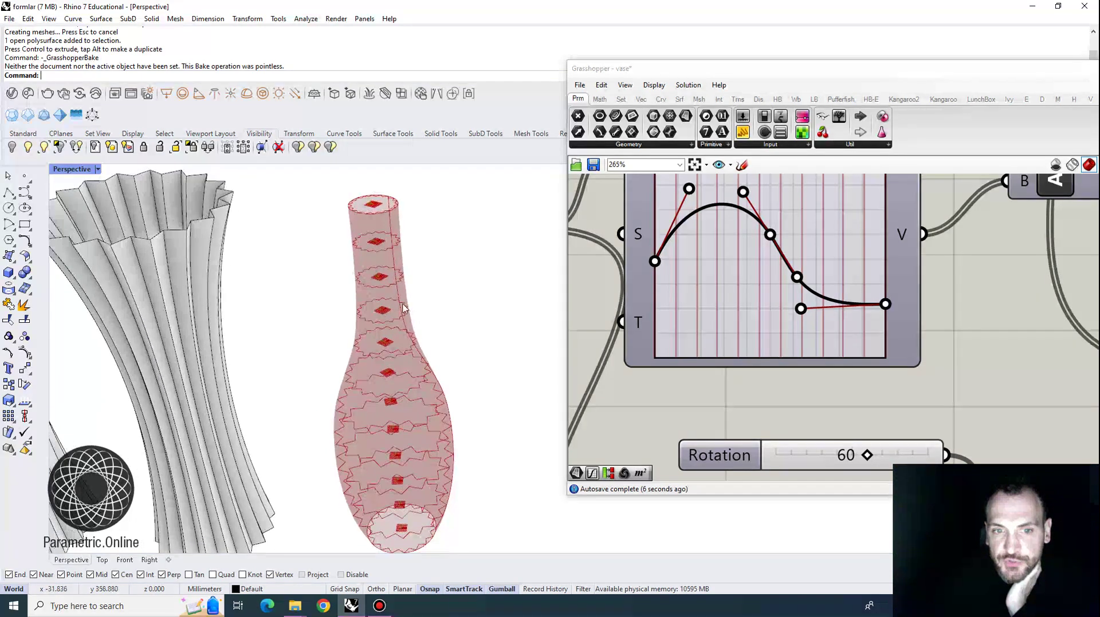
{"action": "scroll", "coordinate": [381, 269], "scroll_direction": "down", "scroll_amount": 2}
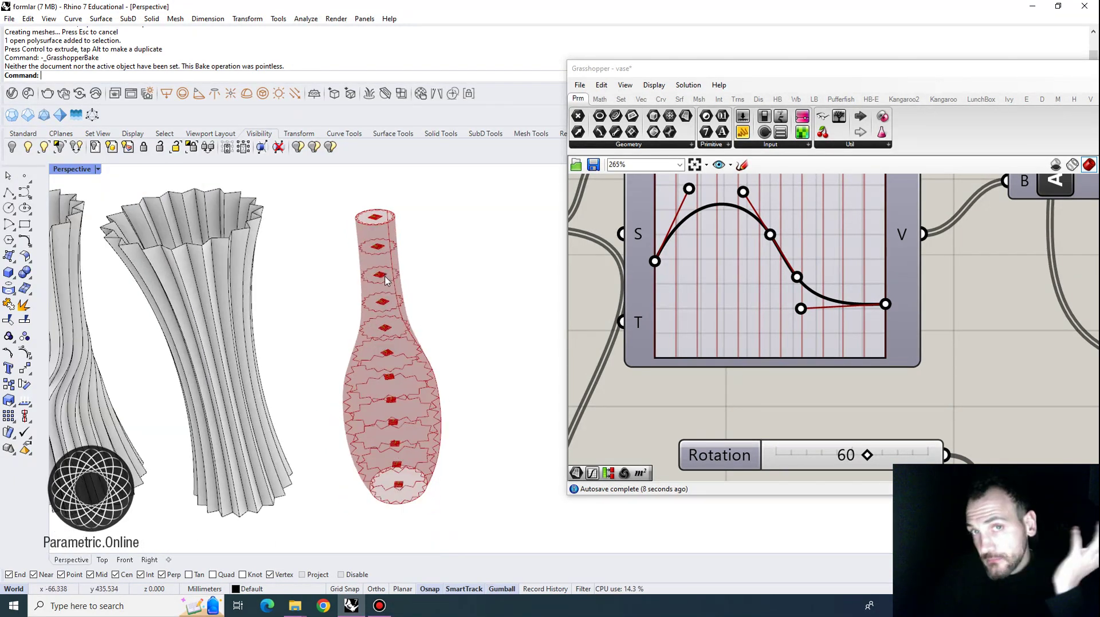
{"action": "right_click_drag", "start_coordinate": [385, 280], "coordinate": [410, 417]}
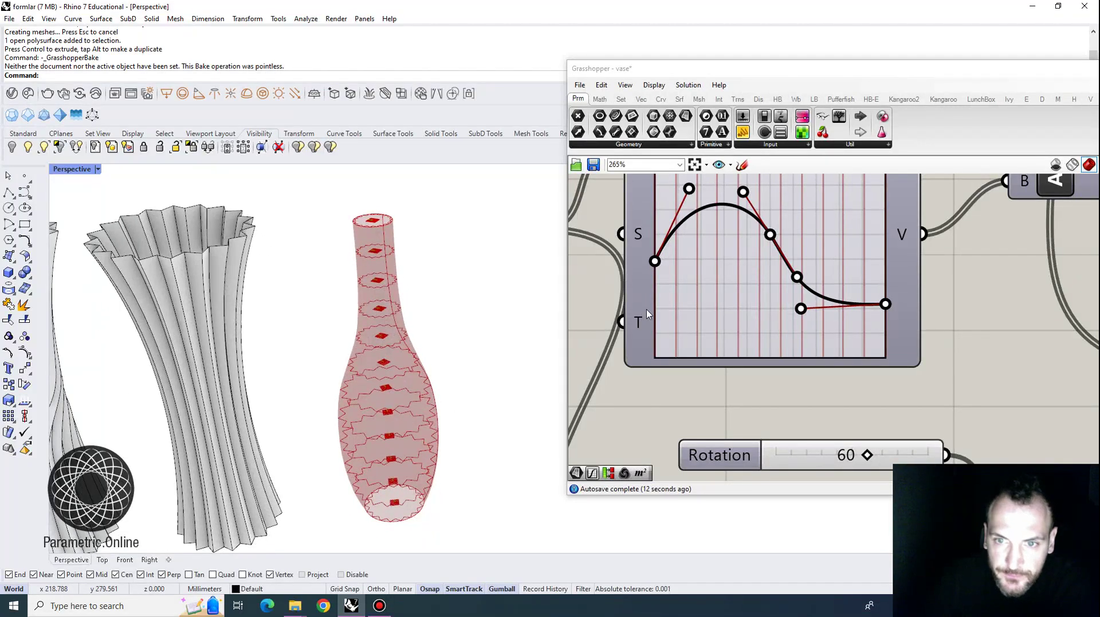
{"action": "scroll", "coordinate": [716, 256], "scroll_direction": "up", "scroll_amount": 2}
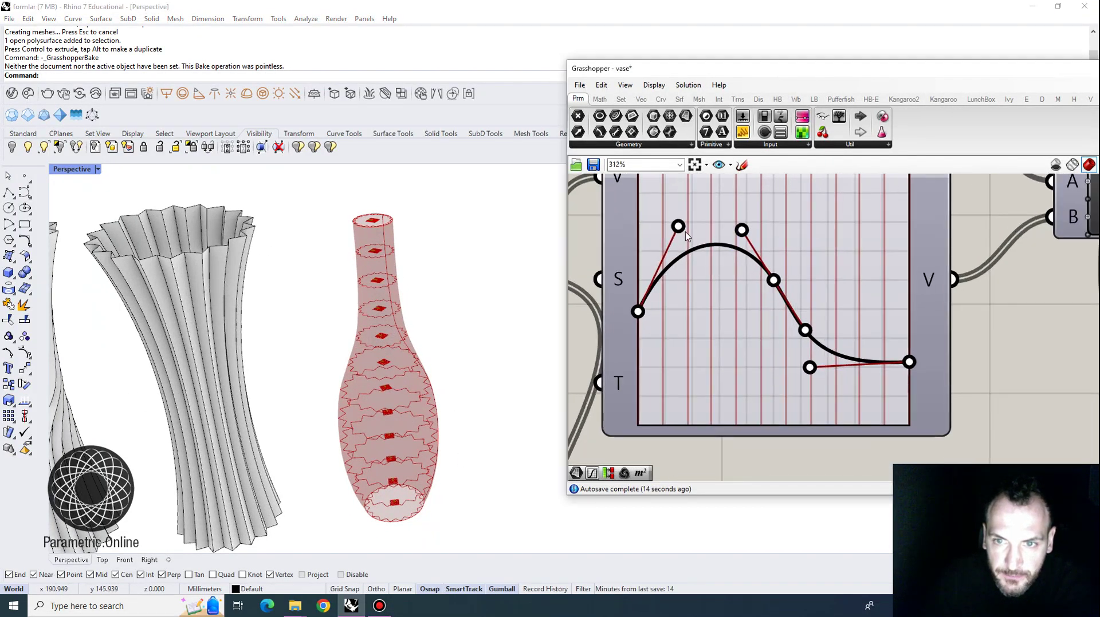
{"action": "mouse_move", "coordinate": [741, 230]}
{"action": "left_mouse_down"}
{"action": "mouse_move", "coordinate": [725, 239]}
{"action": "mouse_move", "coordinate": [735, 237]}
{"action": "left_mouse_up"}
Step: Enable the Loft component after the polyline and bake the pleated bottle vase to the Default layer
{"action": "scroll", "coordinate": [894, 255], "scroll_direction": "down", "scroll_amount": 12}
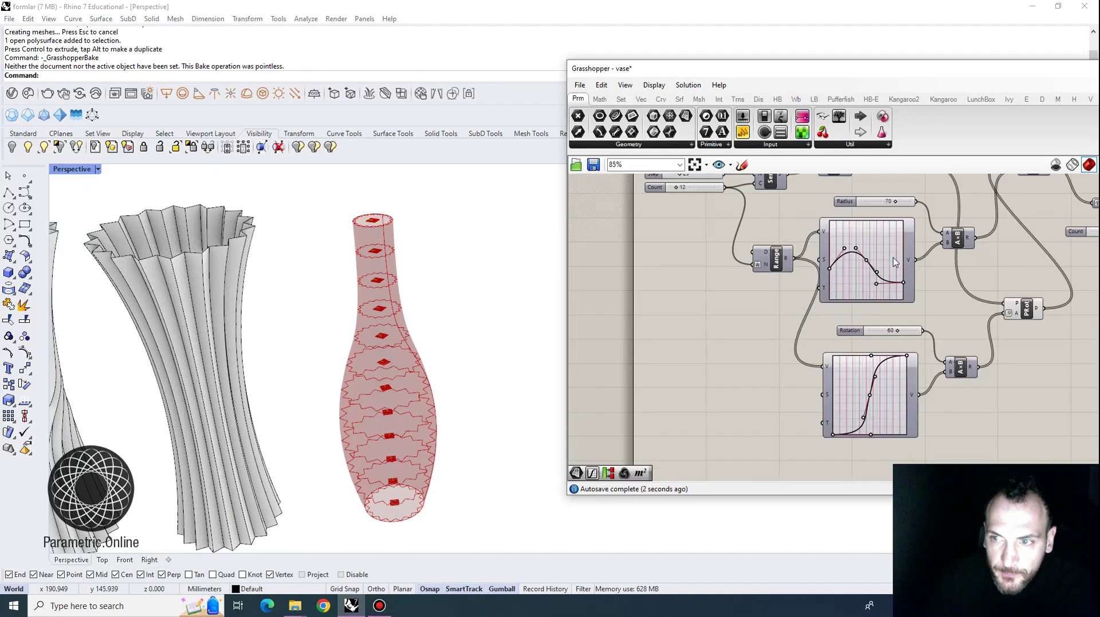
{"action": "right_click_drag", "start_coordinate": [963, 276], "coordinate": [661, 322]}
{"action": "scroll", "coordinate": [924, 286], "scroll_direction": "up", "scroll_amount": 3}
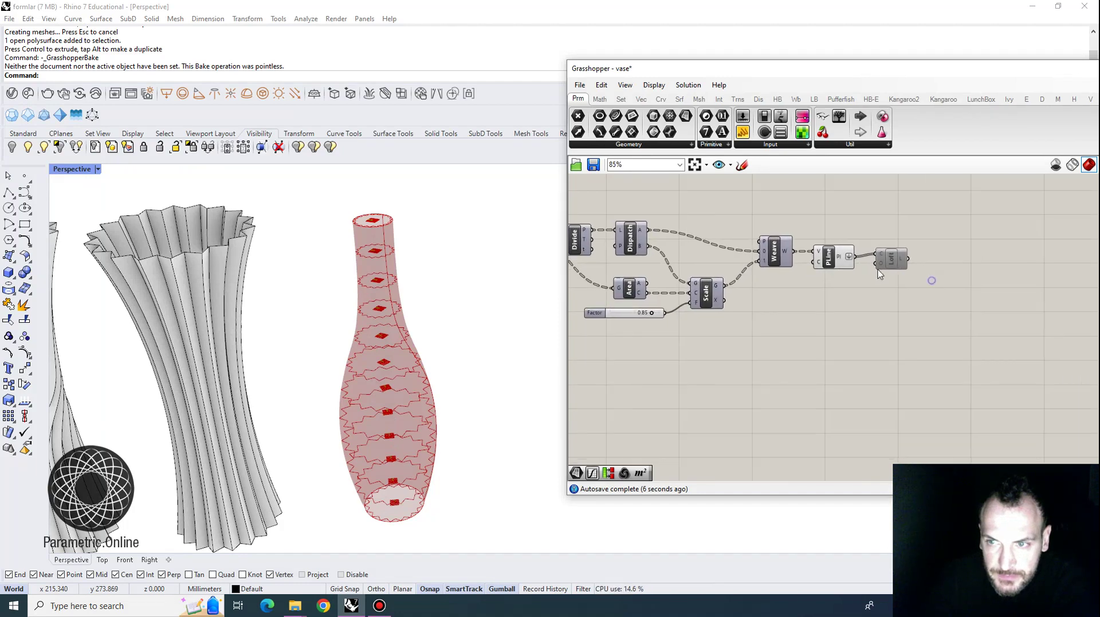
{"action": "right_click_drag", "start_coordinate": [764, 261], "coordinate": [869, 342]}
{"action": "right_click", "coordinate": [993, 338]}
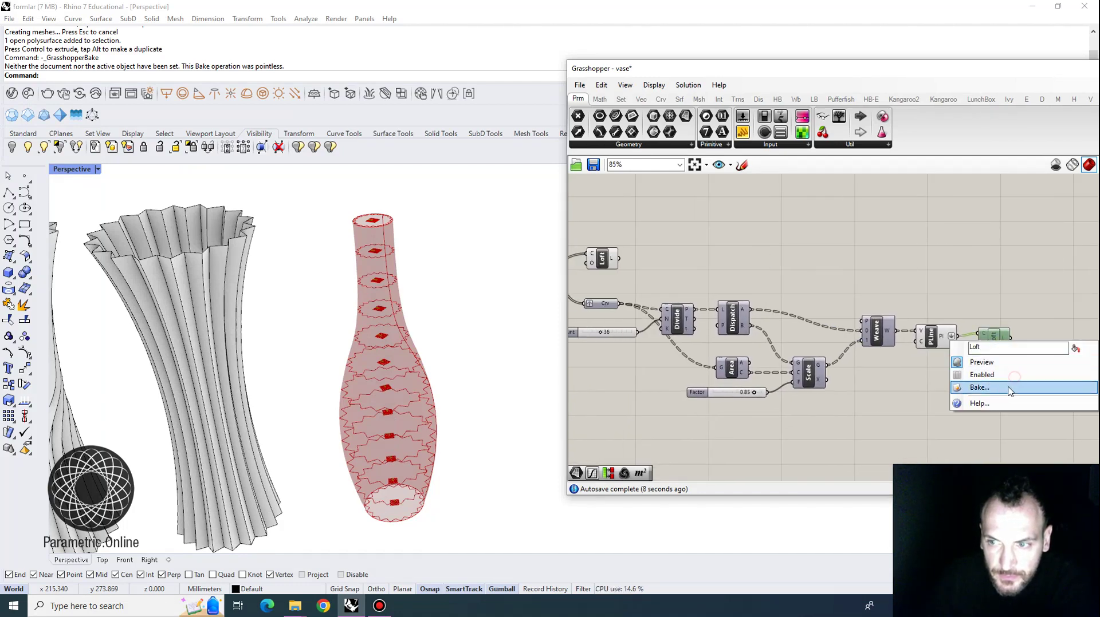
{"action": "left_click", "coordinate": [981, 375]}
{"action": "right_click", "coordinate": [994, 338]}
{"action": "left_click", "coordinate": [979, 387]}
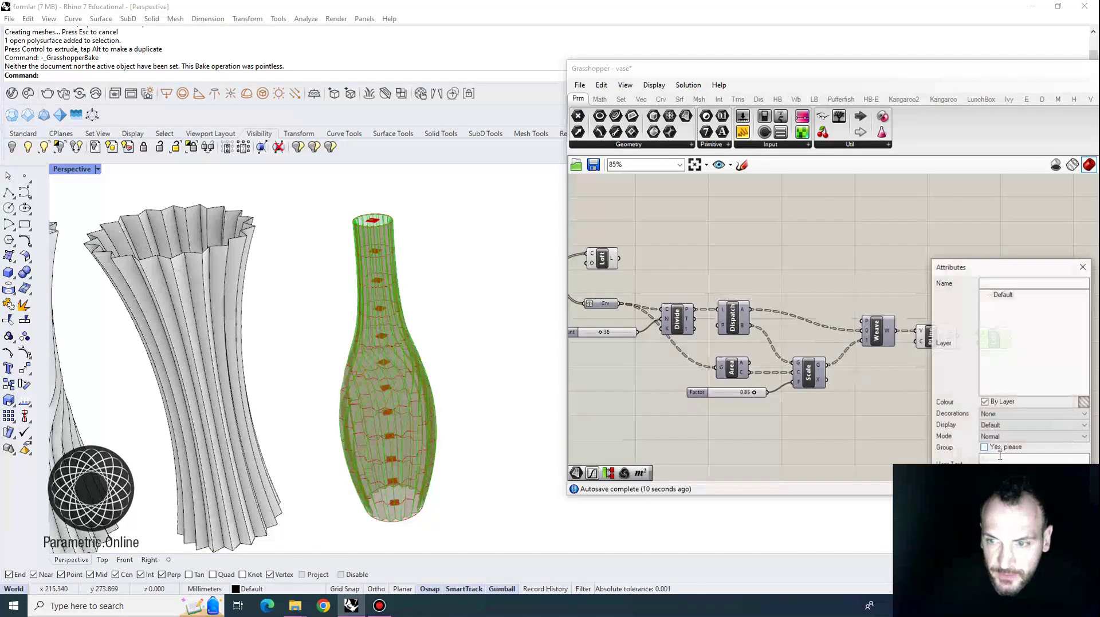
{"action": "left_click", "coordinate": [1010, 512]}
Step: Move the baked bottle vase along the X axis to the far end of the vase row and deselect it
{"action": "scroll", "coordinate": [507, 374], "scroll_direction": "down", "scroll_amount": 8}
{"action": "left_click", "coordinate": [474, 388]}
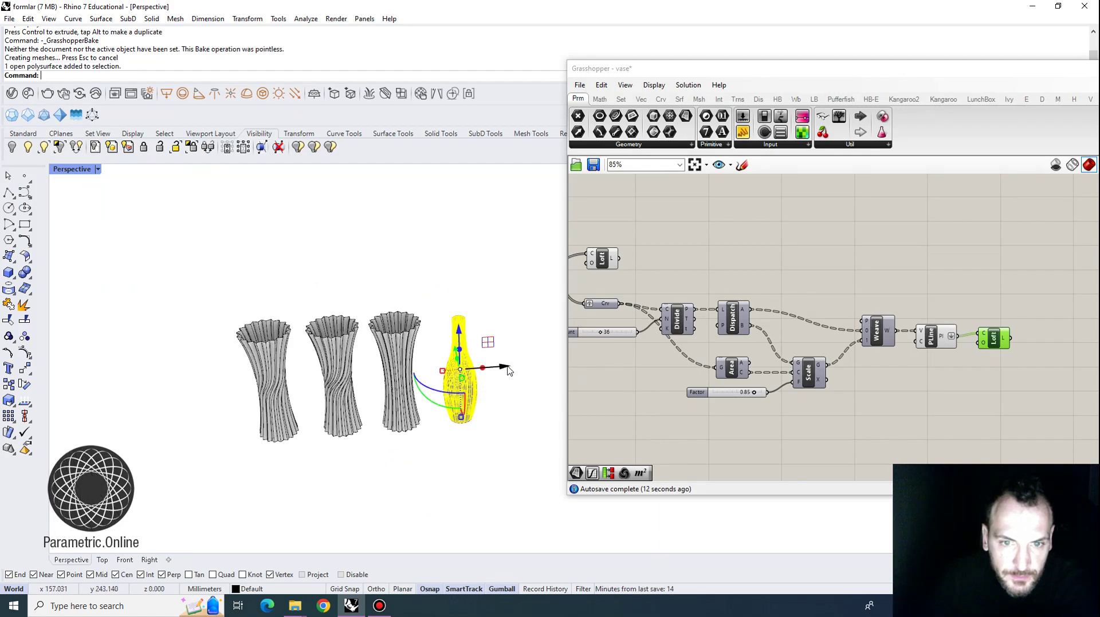
{"action": "left_click_drag", "start_coordinate": [505, 367], "coordinate": [256, 376]}
{"action": "left_click", "coordinate": [179, 417]}
Step: Examine the baked bottle vase's twisted pleats and its rim up close
{"action": "scroll", "coordinate": [179, 417], "scroll_direction": "up", "scroll_amount": 7}
{"action": "right_click_drag", "start_coordinate": [192, 436], "coordinate": [263, 291]}
{"action": "scroll", "coordinate": [229, 362], "scroll_direction": "up", "scroll_amount": 5}
{"action": "scroll", "coordinate": [230, 360], "scroll_direction": "down", "scroll_amount": 5}
{"action": "scroll", "coordinate": [263, 291], "scroll_direction": "up", "scroll_amount": 6}
{"action": "right_click_drag", "start_coordinate": [281, 384], "coordinate": [358, 322]}
{"action": "scroll", "coordinate": [241, 334], "scroll_direction": "down", "scroll_amount": 10}
{"action": "scroll", "coordinate": [189, 355], "scroll_direction": "up", "scroll_amount": 6}
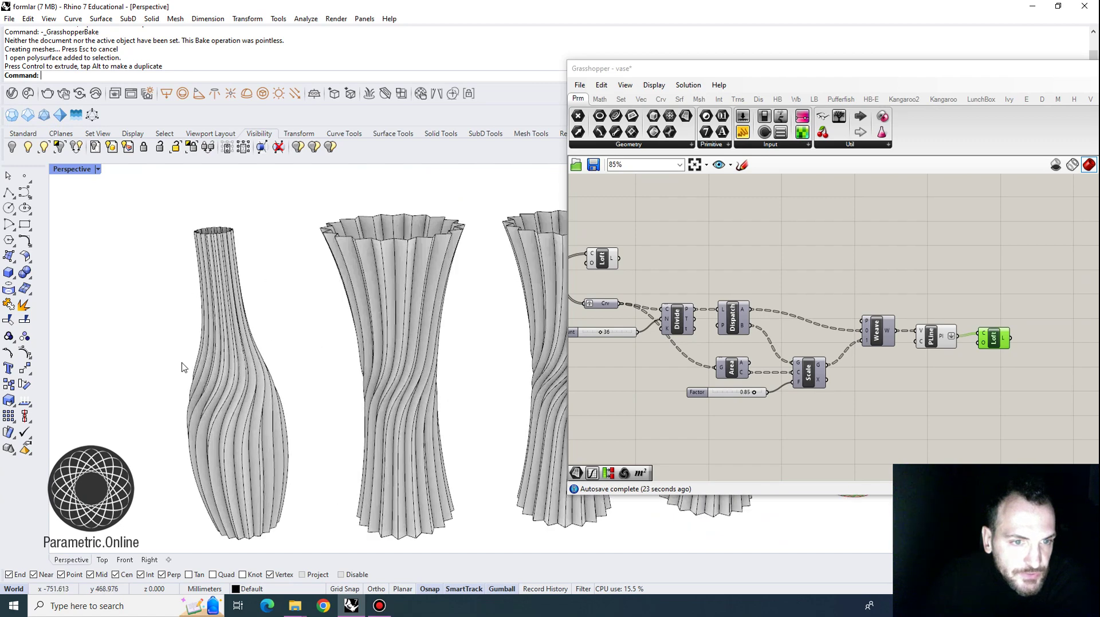
{"action": "scroll", "coordinate": [240, 198], "scroll_direction": "up", "scroll_amount": 5}
{"action": "right_click_drag", "start_coordinate": [252, 193], "coordinate": [316, 449]}
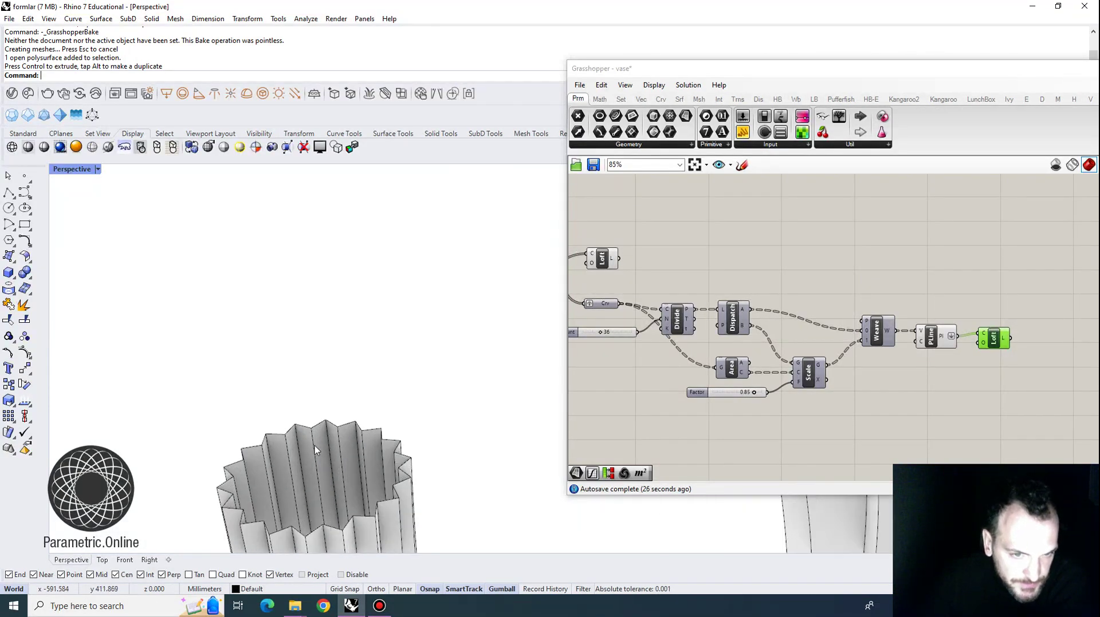
Step: Select the Factor slider that feeds Scale and examine the pleat depth at the baked bottle vase's neck
{"action": "scroll", "coordinate": [773, 366], "scroll_direction": "up", "scroll_amount": 3}
{"action": "left_click", "coordinate": [726, 346]}
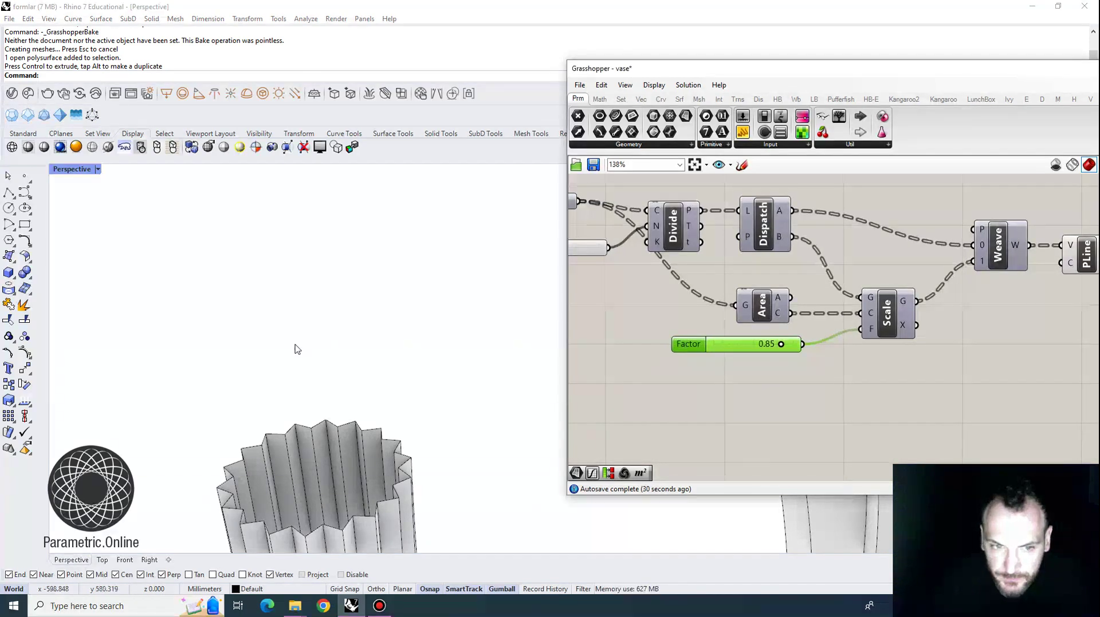
{"action": "right_click_drag", "start_coordinate": [295, 348], "coordinate": [427, 356]}
{"action": "scroll", "coordinate": [315, 377], "scroll_direction": "up", "scroll_amount": 5}
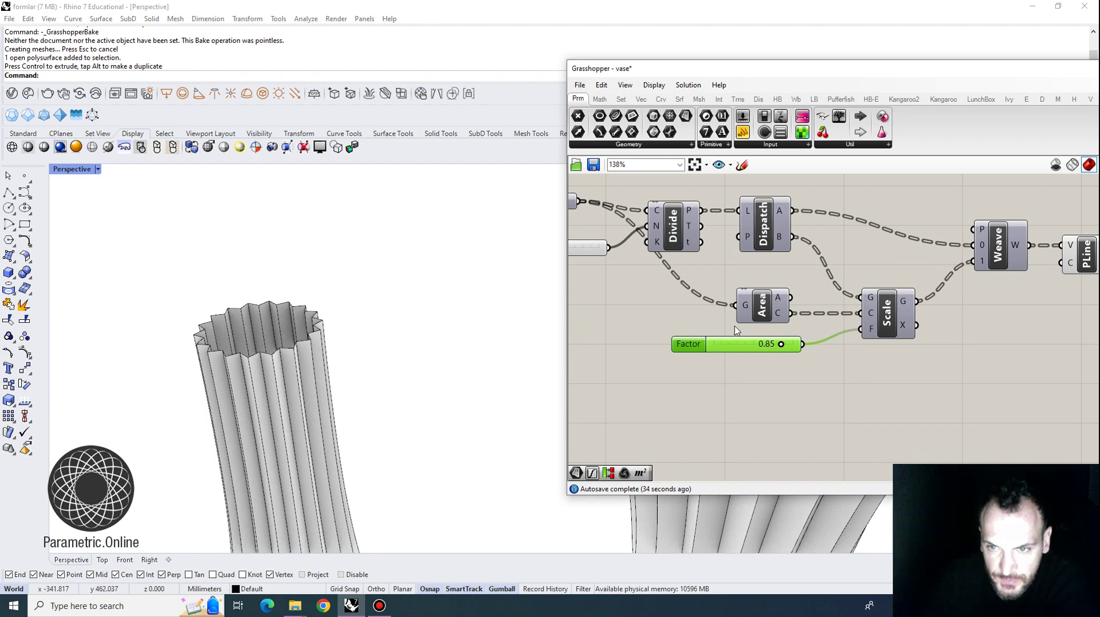
Step: Review the definition from the radius and rotation graphs through Divide, Dispatch, Scale and Weave, including the Count and Factor sliders
{"action": "scroll", "coordinate": [677, 371], "scroll_direction": "down", "scroll_amount": 6}
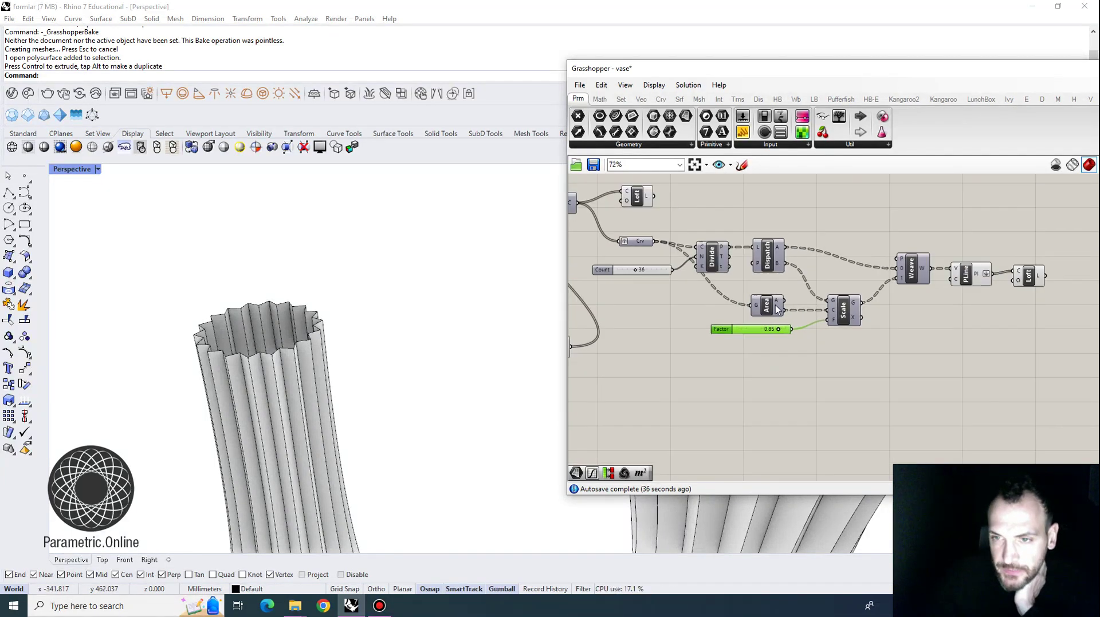
{"action": "right_click_drag", "start_coordinate": [770, 287], "coordinate": [833, 277]}
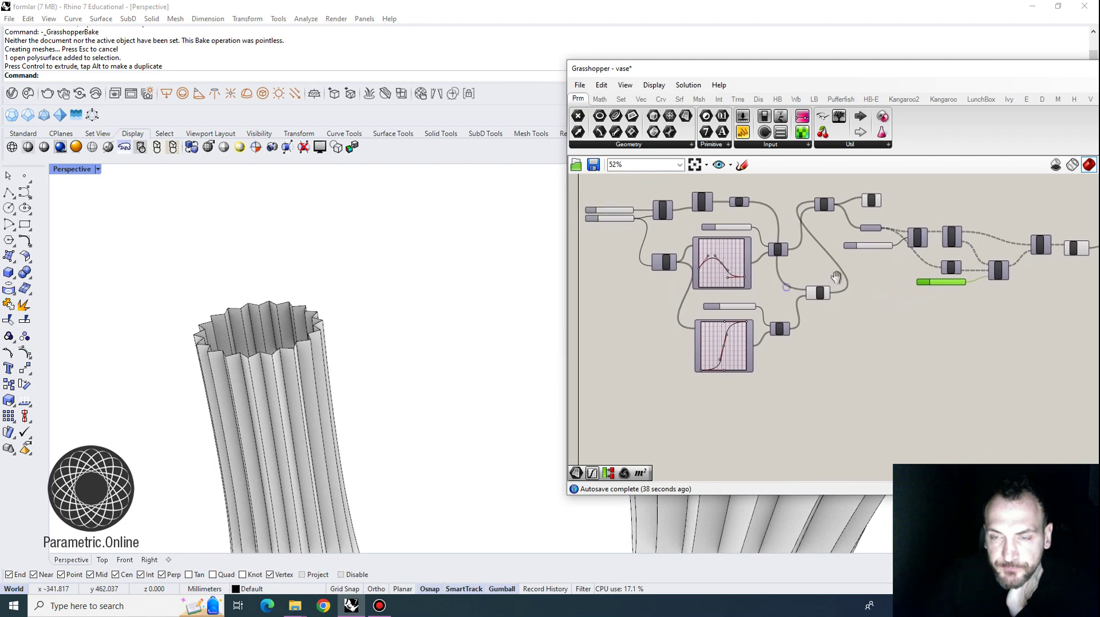
{"action": "scroll", "coordinate": [765, 308], "scroll_direction": "up", "scroll_amount": 2}
{"action": "right_click_drag", "start_coordinate": [785, 325], "coordinate": [705, 312]}
{"action": "right_click_drag", "start_coordinate": [963, 263], "coordinate": [958, 313]}
{"action": "scroll", "coordinate": [958, 314], "scroll_direction": "up", "scroll_amount": 3}
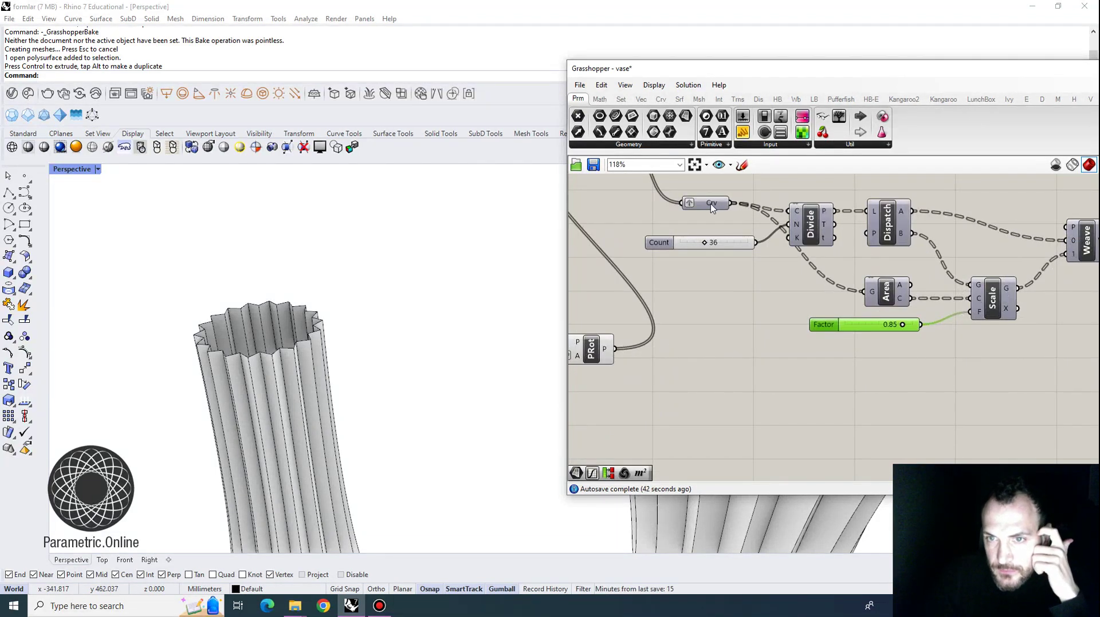
{"action": "mouse_move", "coordinate": [711, 208]}
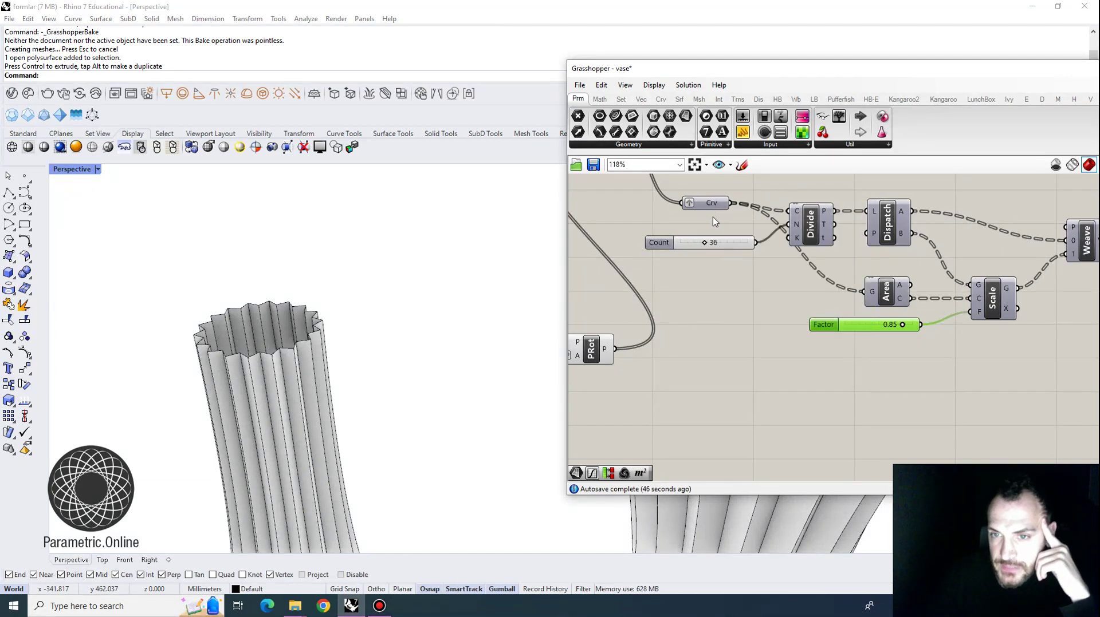
{"action": "scroll", "coordinate": [736, 228], "scroll_direction": "down", "scroll_amount": 4}
{"action": "scroll", "coordinate": [825, 274], "scroll_direction": "up", "scroll_amount": 4}
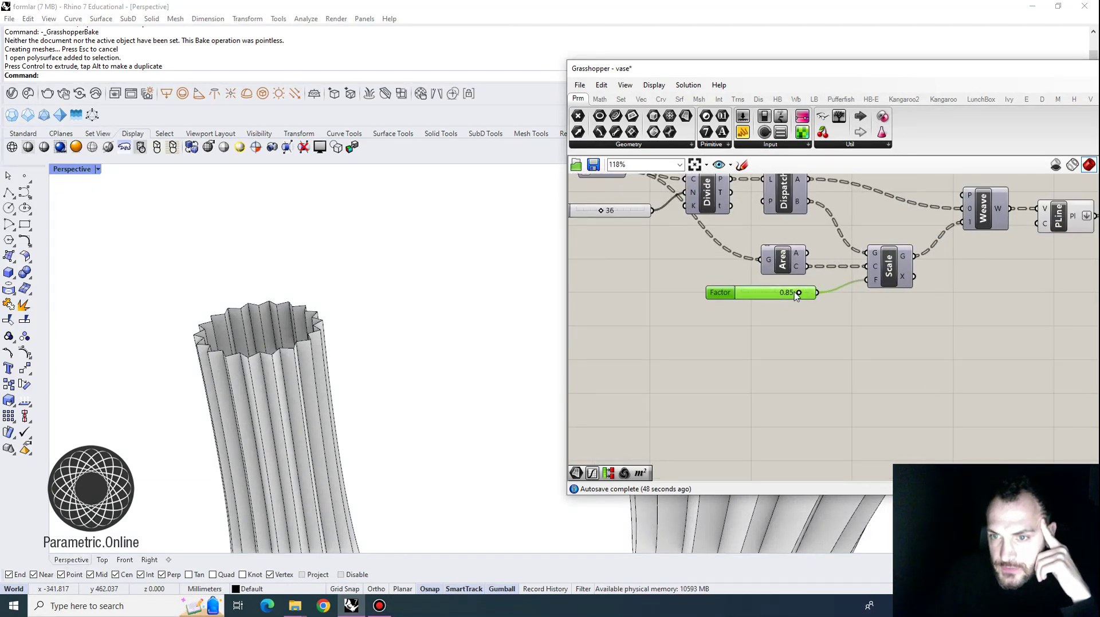
{"action": "scroll", "coordinate": [362, 314], "scroll_direction": "down", "scroll_amount": 10}
{"action": "scroll", "coordinate": [623, 292], "scroll_direction": "down", "scroll_amount": 1}
{"action": "right_click_drag", "start_coordinate": [622, 293], "coordinate": [749, 283]}
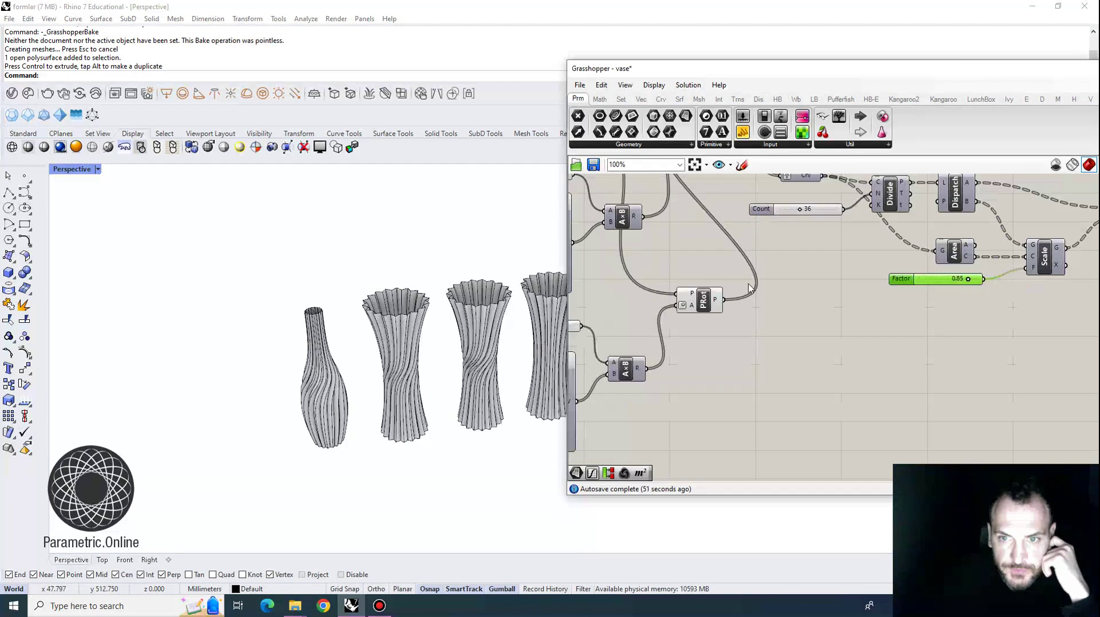
{"action": "right_click_drag", "start_coordinate": [659, 323], "coordinate": [798, 287]}
{"action": "scroll", "coordinate": [685, 337], "scroll_direction": "down", "scroll_amount": 2}
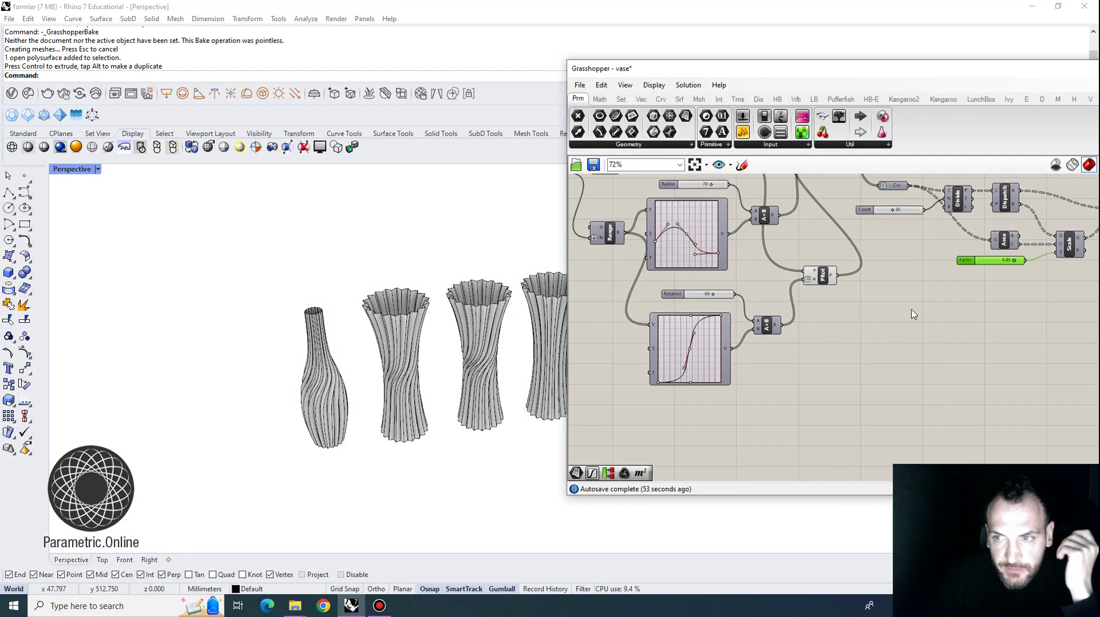
{"action": "right_click_drag", "start_coordinate": [925, 300], "coordinate": [815, 305]}
{"action": "scroll", "coordinate": [881, 268], "scroll_direction": "up", "scroll_amount": 4}
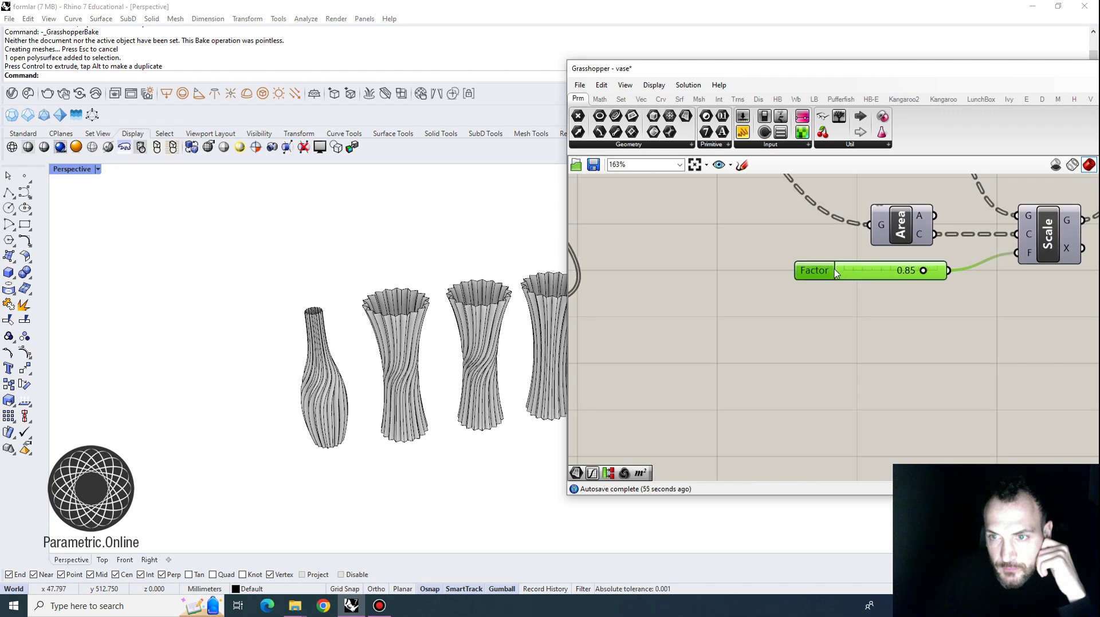
{"action": "scroll", "coordinate": [848, 266], "scroll_direction": "down", "scroll_amount": 8}
{"action": "scroll", "coordinate": [613, 301], "scroll_direction": "up", "scroll_amount": 3}
{"action": "right_click_drag", "start_coordinate": [920, 273], "coordinate": [809, 329]}
{"action": "scroll", "coordinate": [332, 372], "scroll_direction": "down", "scroll_amount": 4}
Step: Examine the previewed bottle vase's body and neck beside the baked vases
{"action": "scroll", "coordinate": [373, 435], "scroll_direction": "up", "scroll_amount": 8}
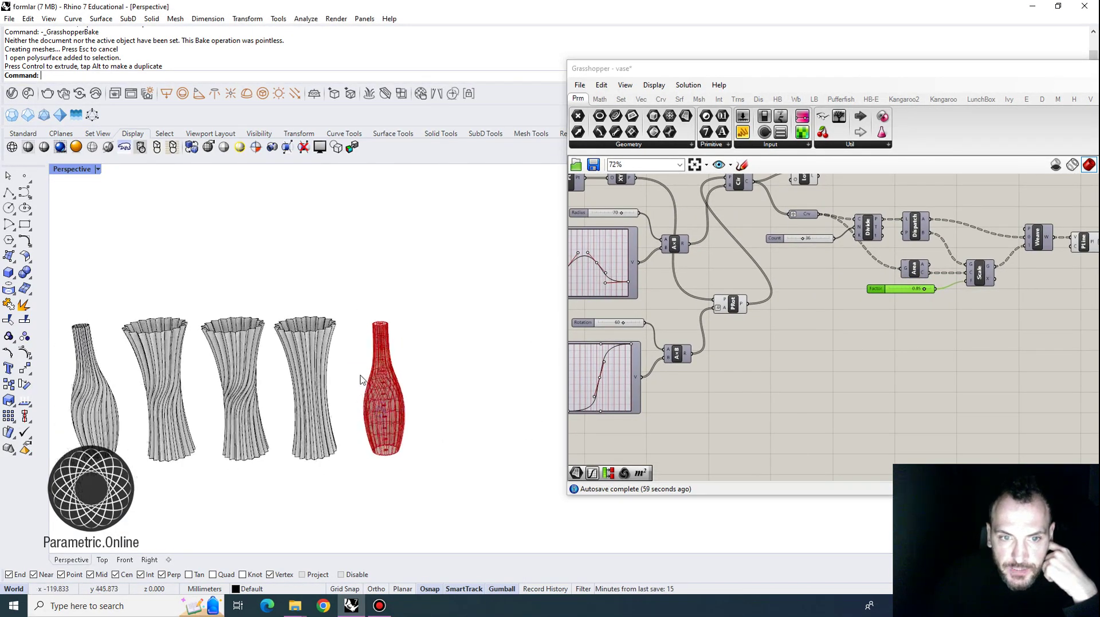
{"action": "scroll", "coordinate": [373, 436], "scroll_direction": "down", "scroll_amount": 1}
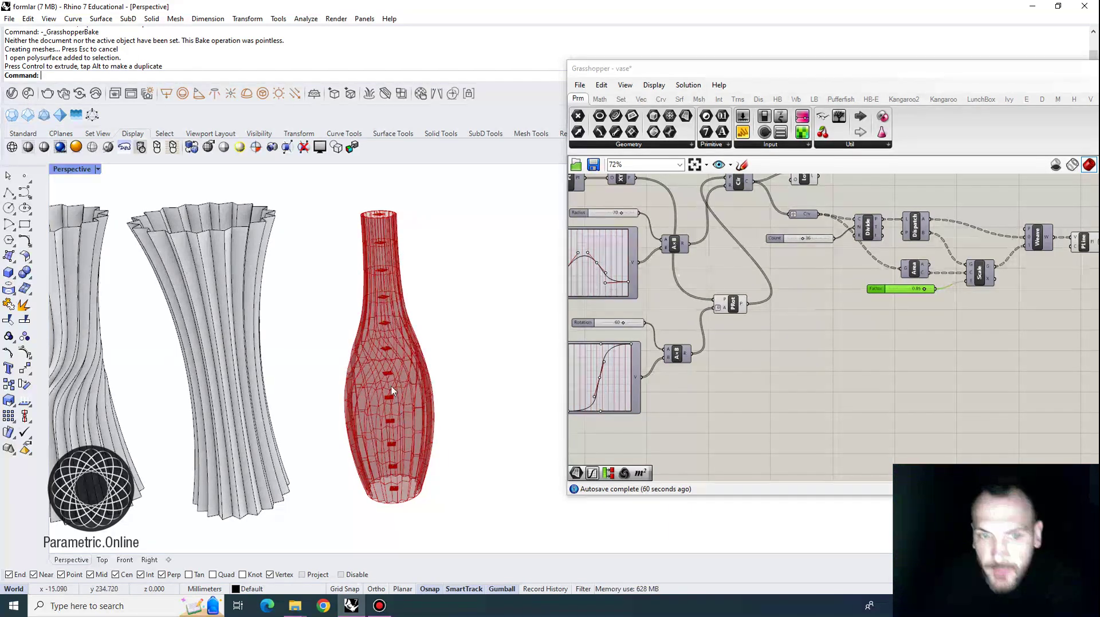
{"action": "right_click_drag", "start_coordinate": [387, 421], "coordinate": [435, 388]}
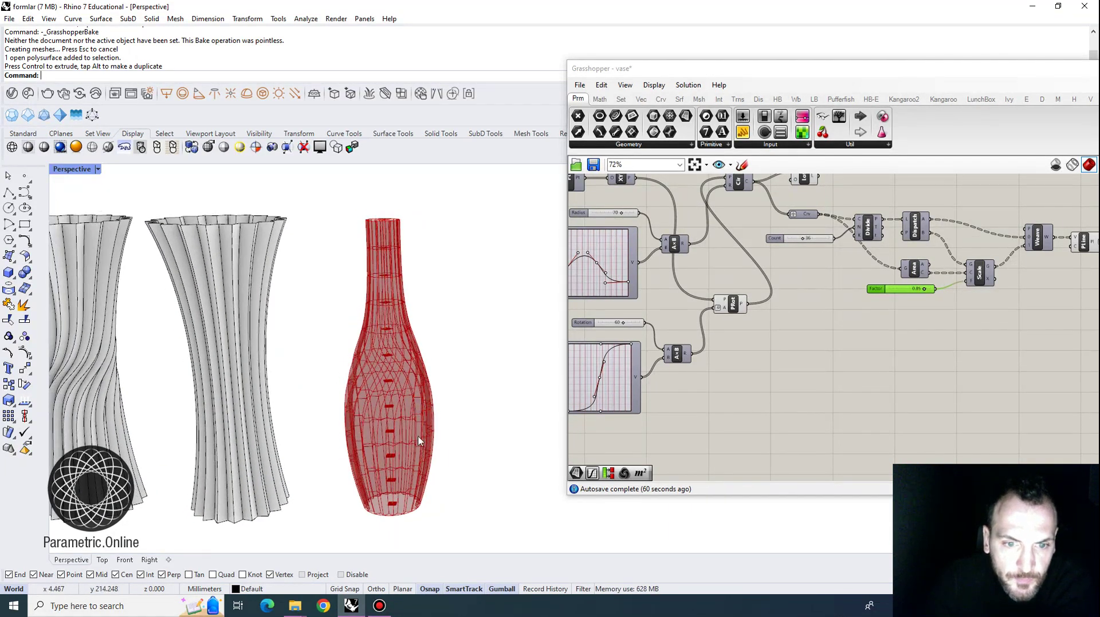
{"action": "scroll", "coordinate": [418, 441], "scroll_direction": "up", "scroll_amount": 3}
{"action": "scroll", "coordinate": [393, 458], "scroll_direction": "down", "scroll_amount": 1}
{"action": "scroll", "coordinate": [399, 500], "scroll_direction": "down", "scroll_amount": 4}
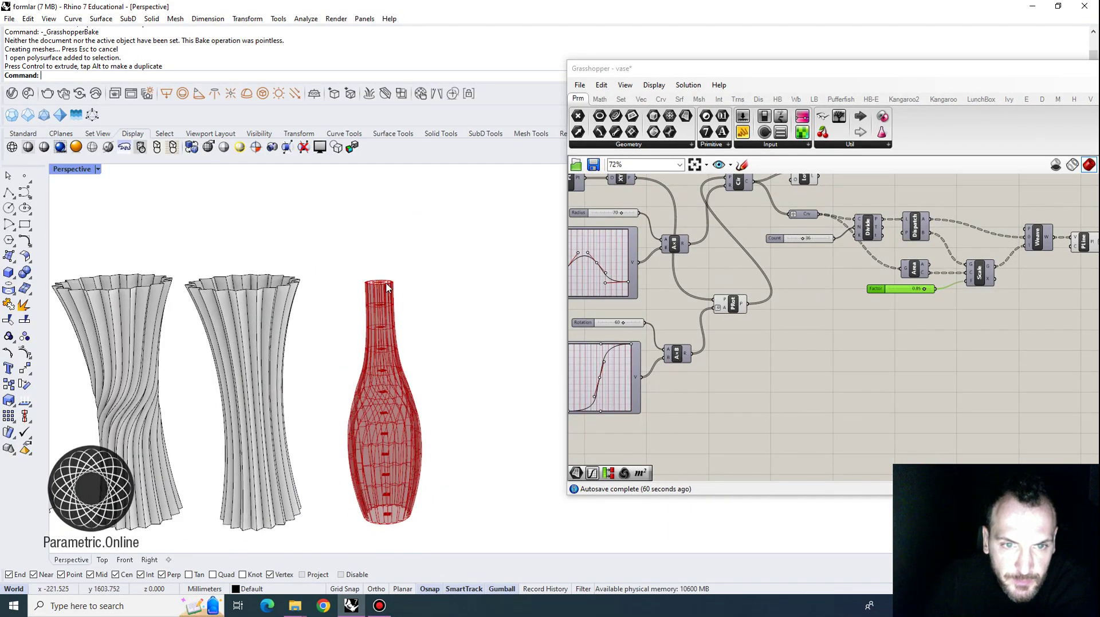
{"action": "scroll", "coordinate": [365, 299], "scroll_direction": "up", "scroll_amount": 6}
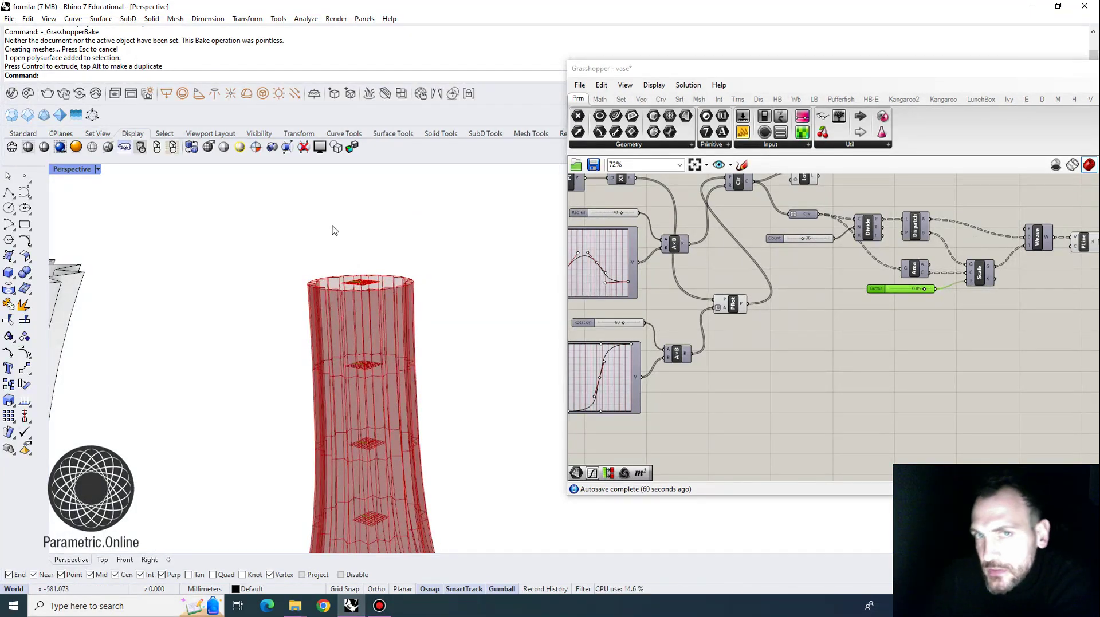
{"action": "scroll", "coordinate": [332, 229], "scroll_direction": "down", "scroll_amount": 5}
{"action": "scroll", "coordinate": [318, 243], "scroll_direction": "up", "scroll_amount": 2}
{"action": "scroll", "coordinate": [318, 243], "scroll_direction": "up", "scroll_amount": 2}
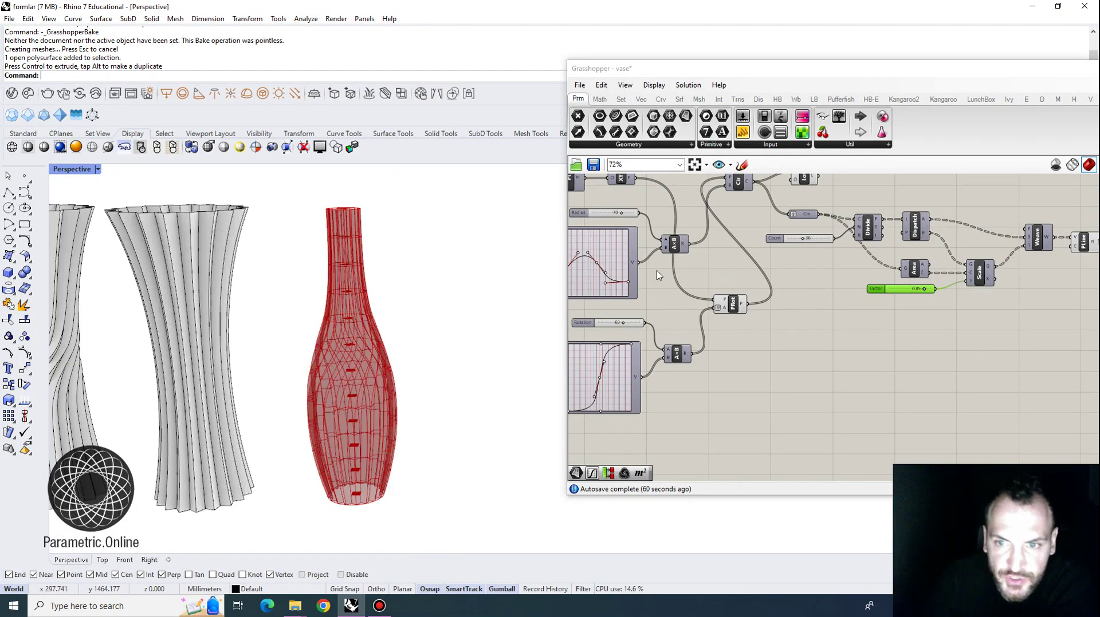
Step: Duplicate the rotation graph and place the copy beneath the Factor slider near Scale
{"action": "right_click_drag", "start_coordinate": [593, 382], "coordinate": [638, 382]}
{"action": "left_click", "coordinate": [638, 382]}
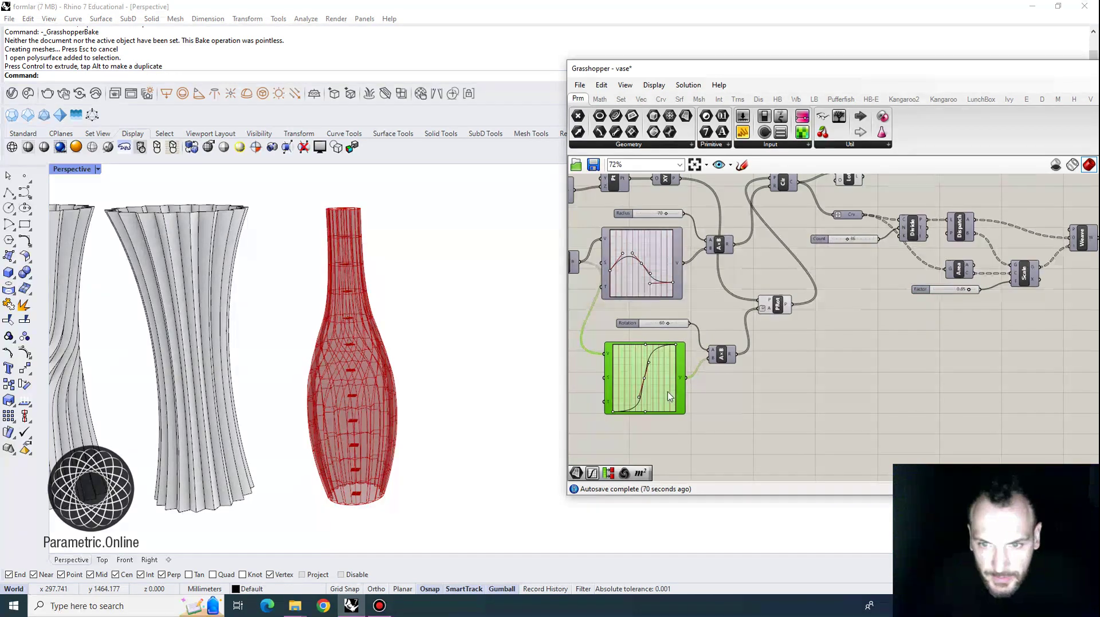
{"action": "left_click_drag", "start_coordinate": [669, 397], "coordinate": [968, 366], "text": "alt"}
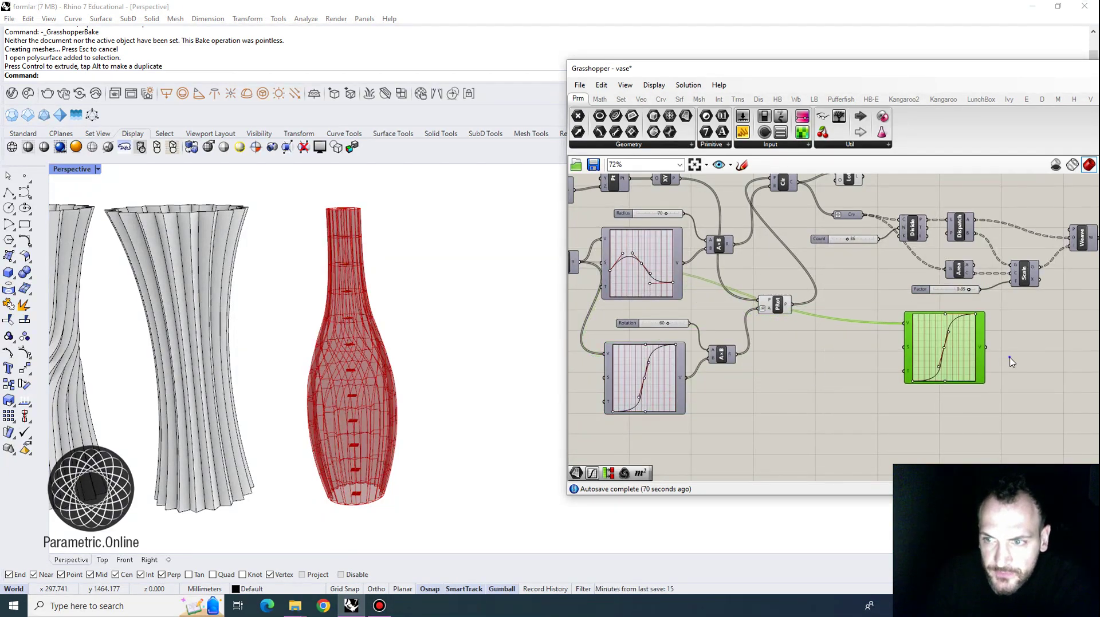
{"action": "scroll", "coordinate": [1011, 362], "scroll_direction": "up", "scroll_amount": 3}
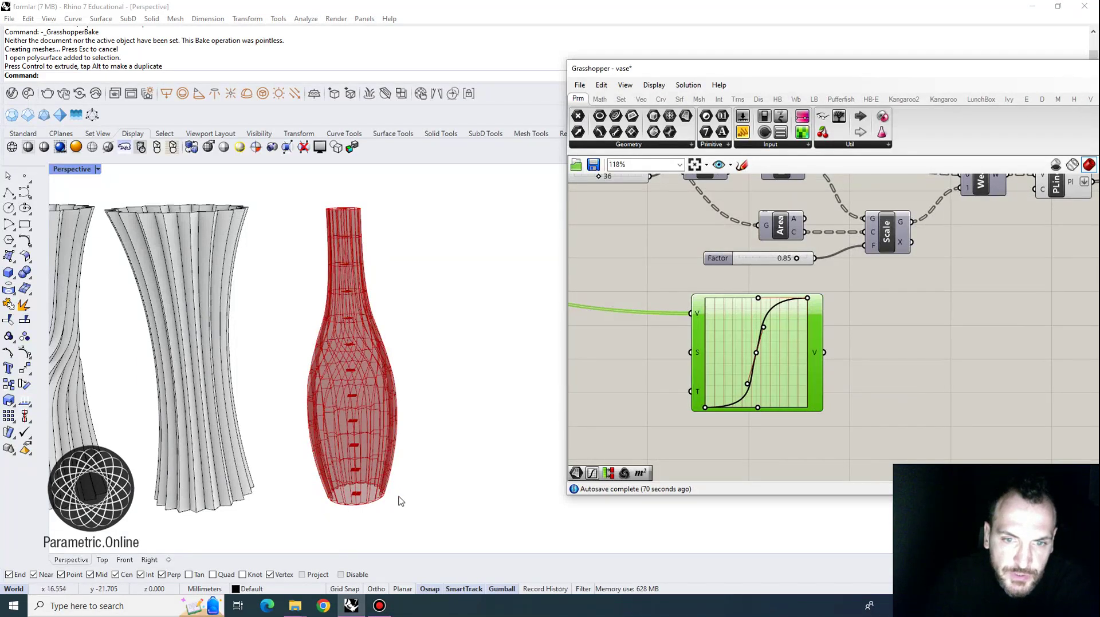
{"action": "scroll", "coordinate": [802, 221], "scroll_direction": "up", "scroll_amount": 3}
{"action": "scroll", "coordinate": [770, 297], "scroll_direction": "down", "scroll_amount": 2}
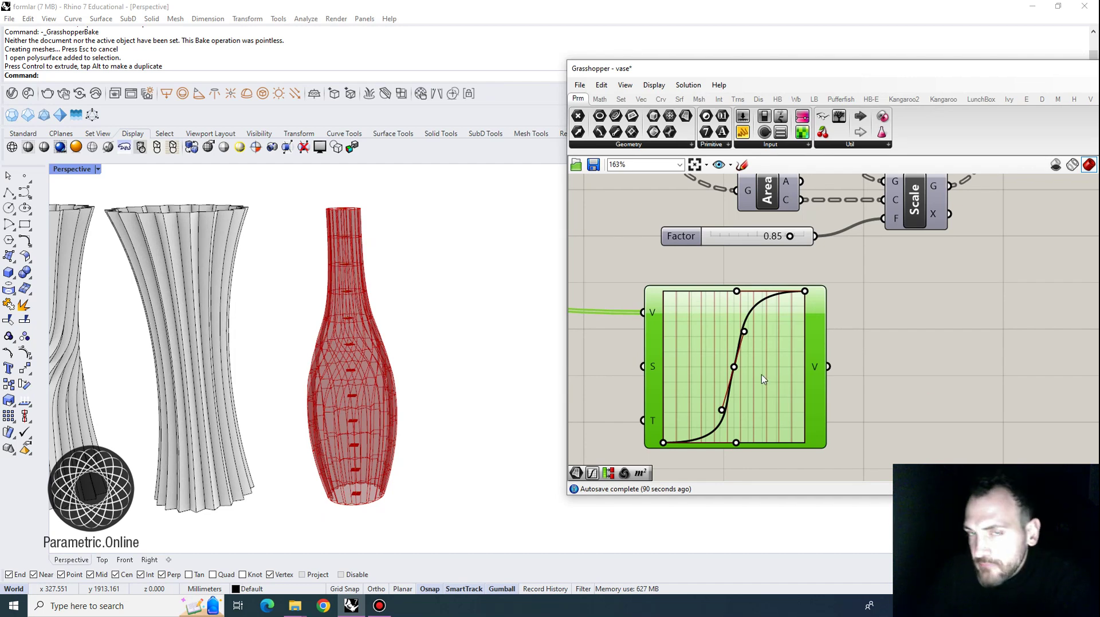
Step: Reshape the copied graph's Bezier curve so it starts near the maximum and falls smoothly to zero at the end
{"action": "right_click_drag", "start_coordinate": [723, 348], "coordinate": [737, 322]}
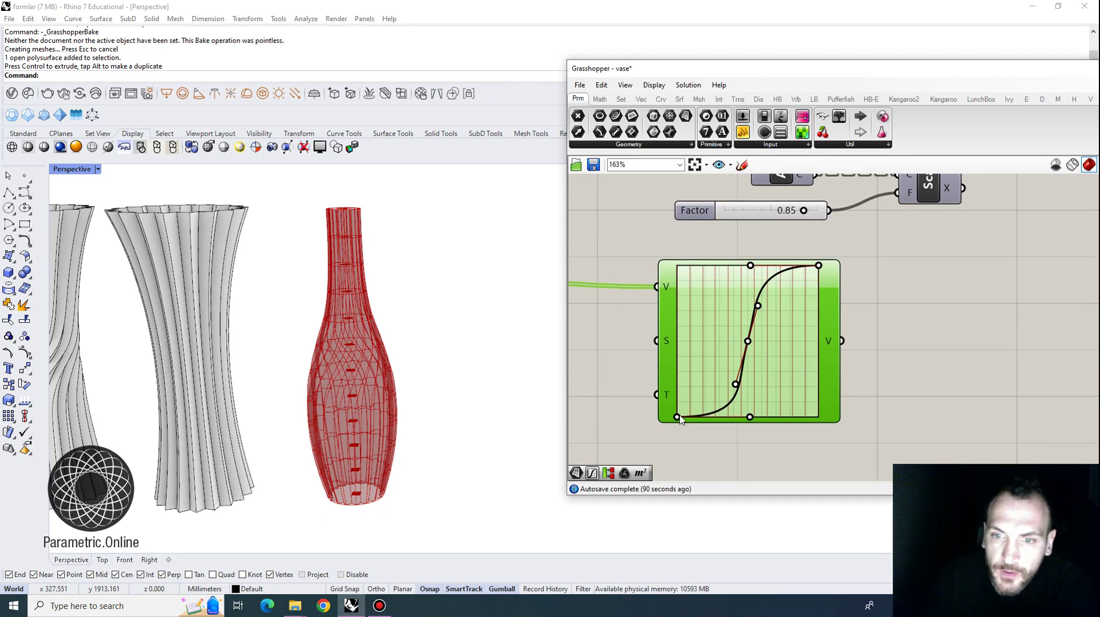
{"action": "left_click_drag", "start_coordinate": [677, 418], "coordinate": [678, 290]}
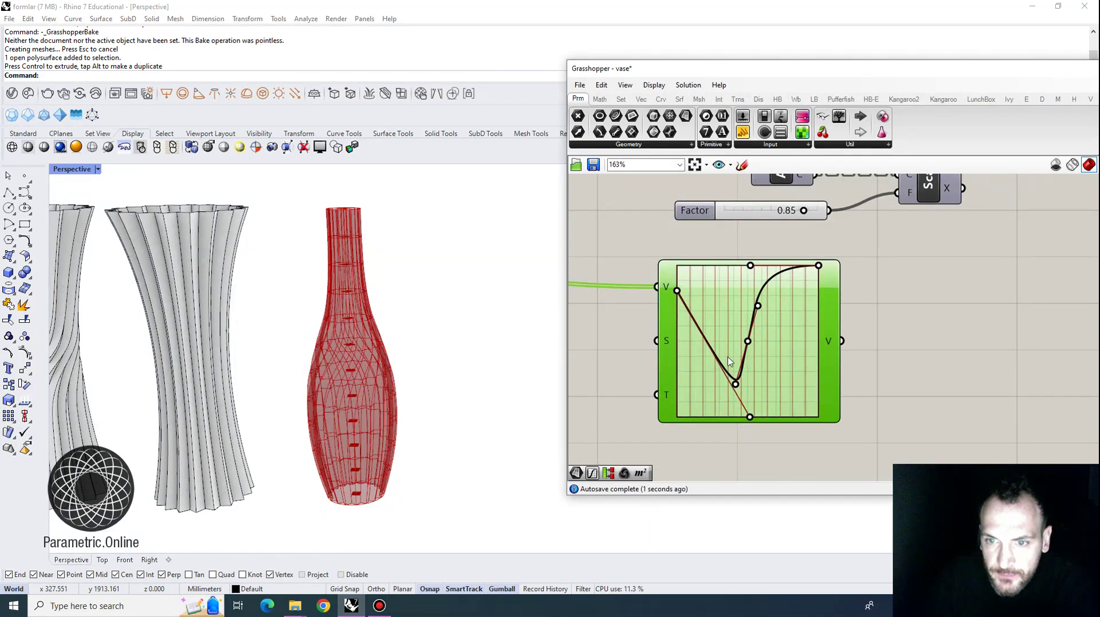
{"action": "left_click_drag", "start_coordinate": [749, 417], "coordinate": [723, 291]}
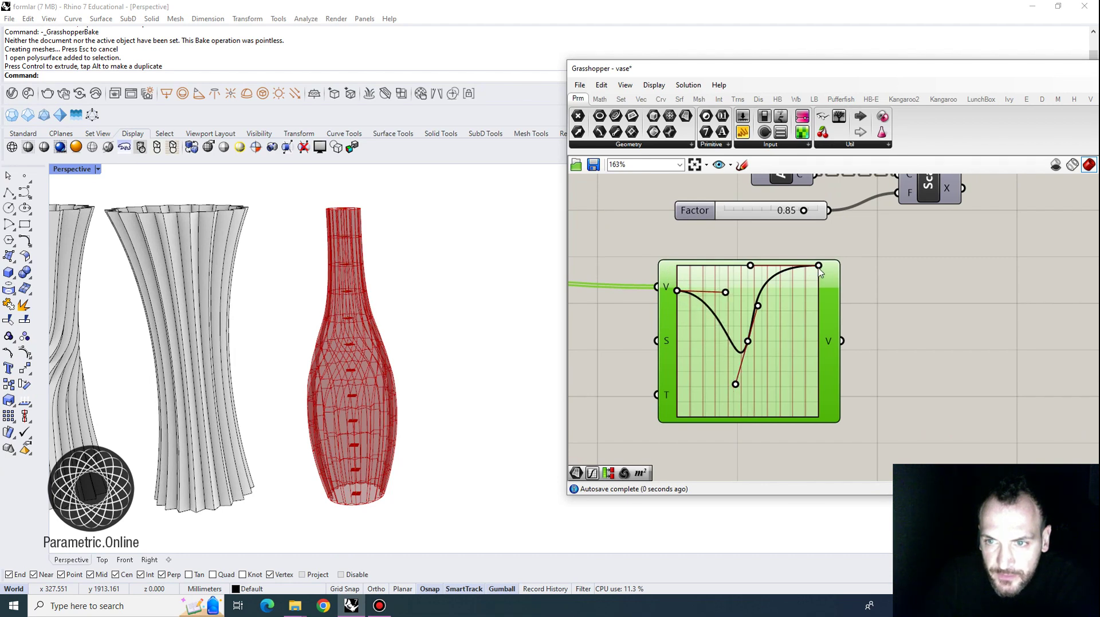
{"action": "left_click_drag", "start_coordinate": [819, 267], "coordinate": [819, 415]}
{"action": "left_click_drag", "start_coordinate": [750, 266], "coordinate": [757, 419]}
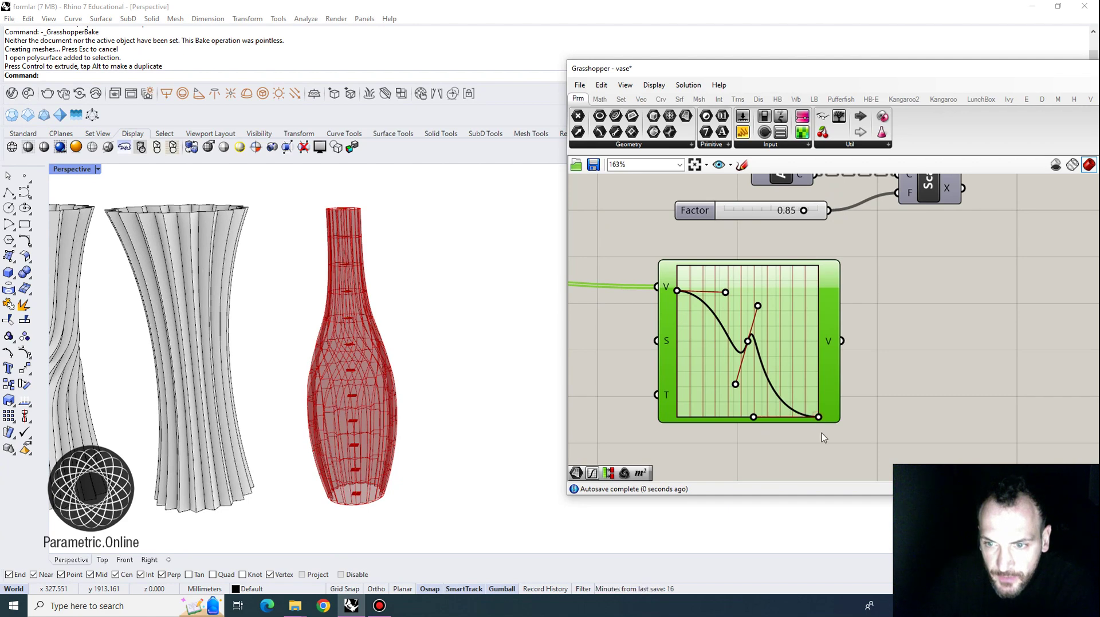
{"action": "scroll", "coordinate": [761, 339], "scroll_direction": "up", "scroll_amount": 2}
{"action": "left_click_drag", "start_coordinate": [757, 302], "coordinate": [737, 284]}
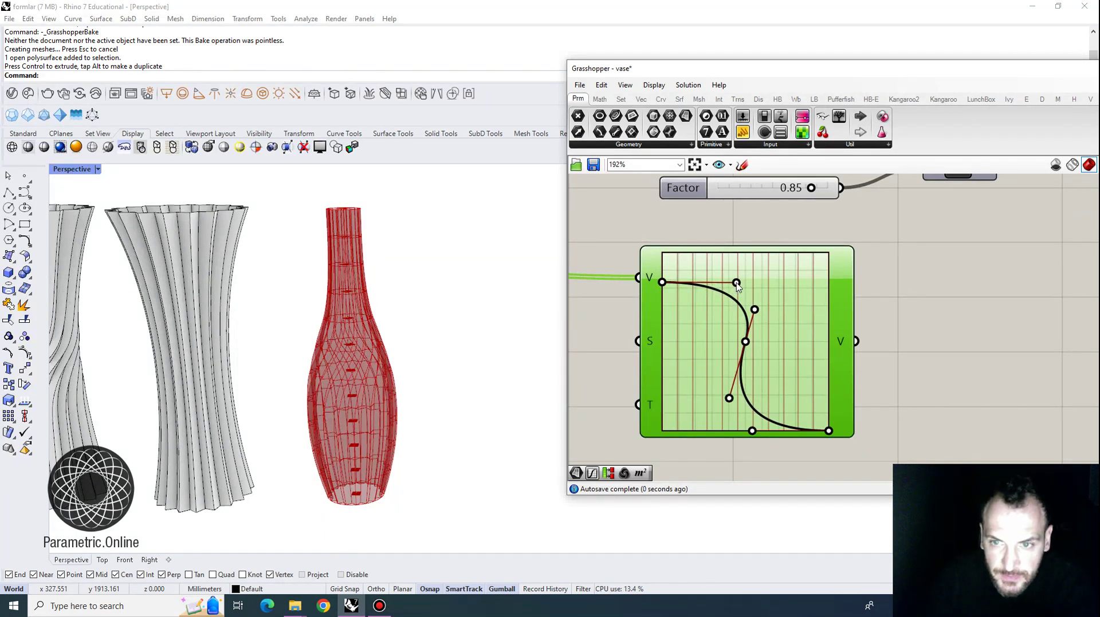
Step: Try the Interpolated 5 points graph type on the copied graph and shape its points into a falling curve
{"action": "scroll", "coordinate": [756, 310], "scroll_direction": "down", "scroll_amount": 2}
{"action": "right_click", "coordinate": [773, 319]}
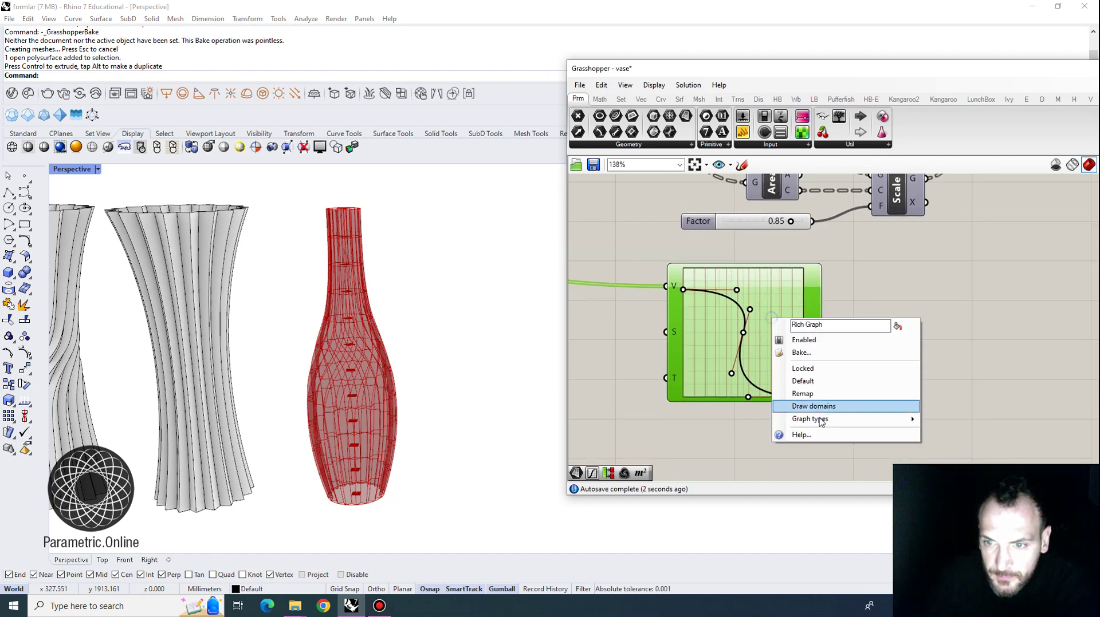
{"action": "mouse_move", "coordinate": [822, 424]}
{"action": "mouse_move", "coordinate": [962, 498]}
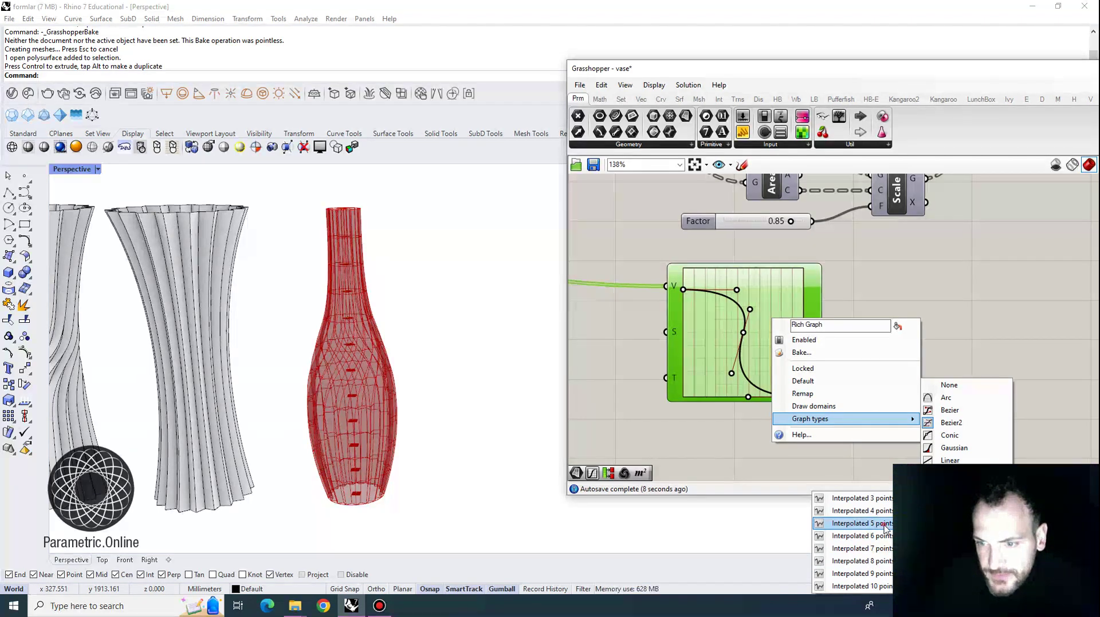
{"action": "left_click", "coordinate": [878, 537]}
{"action": "left_click_drag", "start_coordinate": [686, 379], "coordinate": [727, 312]}
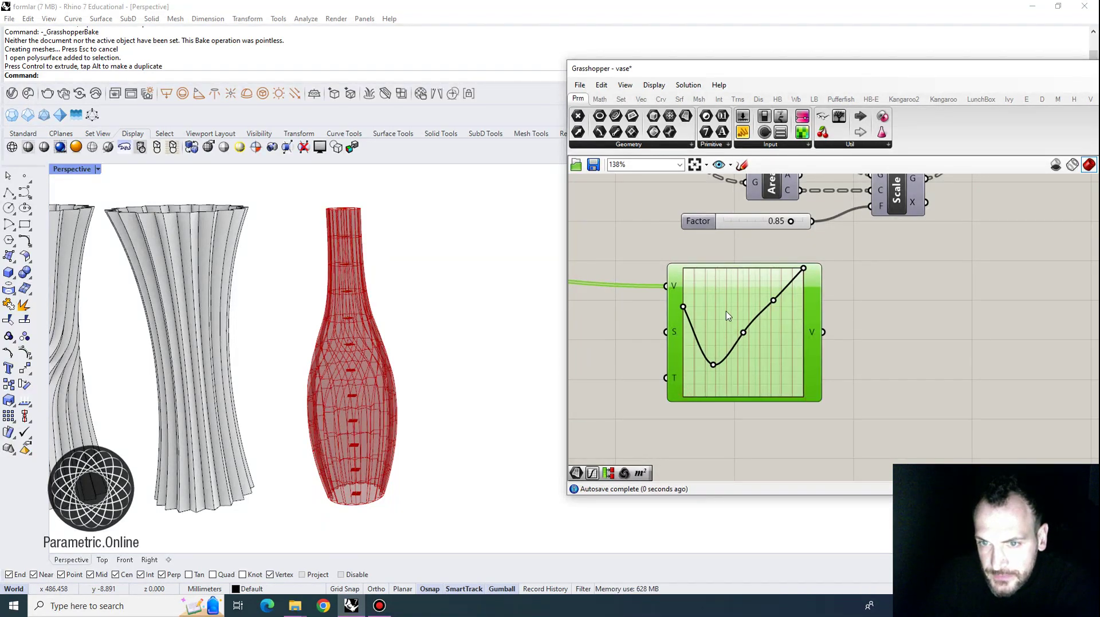
{"action": "left_click_drag", "start_coordinate": [800, 266], "coordinate": [803, 336]}
{"action": "left_click_drag", "start_coordinate": [774, 302], "coordinate": [767, 405]}
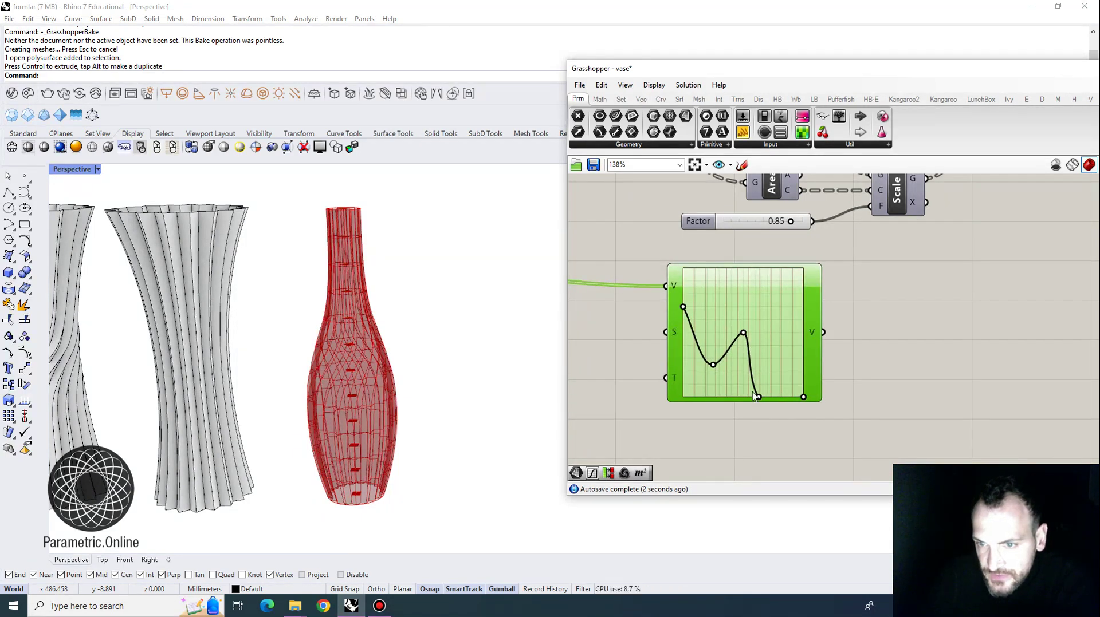
{"action": "scroll", "coordinate": [752, 359], "scroll_direction": "up", "scroll_amount": 2}
{"action": "left_click_drag", "start_coordinate": [699, 368], "coordinate": [710, 280]}
{"action": "left_click_drag", "start_coordinate": [740, 324], "coordinate": [744, 354]}
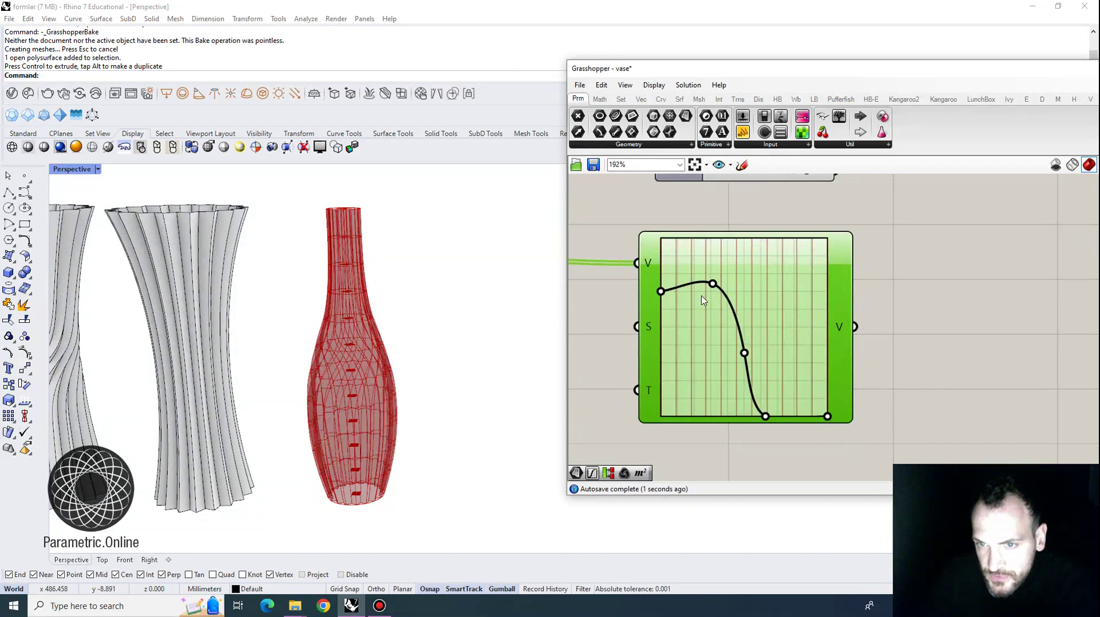
Step: Turn on Draw domains for the copied graph and set its graph type back to Bezier2
{"action": "right_click", "coordinate": [775, 295]}
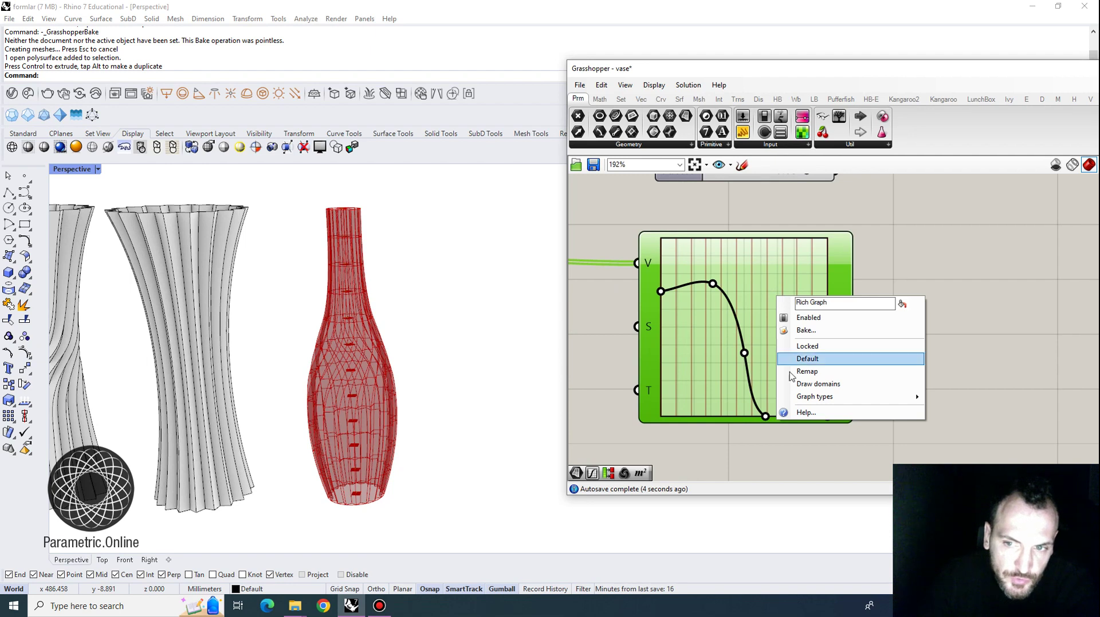
{"action": "left_click", "coordinate": [750, 320]}
{"action": "right_click_drag", "start_coordinate": [783, 339], "coordinate": [763, 317]}
{"action": "right_click", "coordinate": [754, 289]}
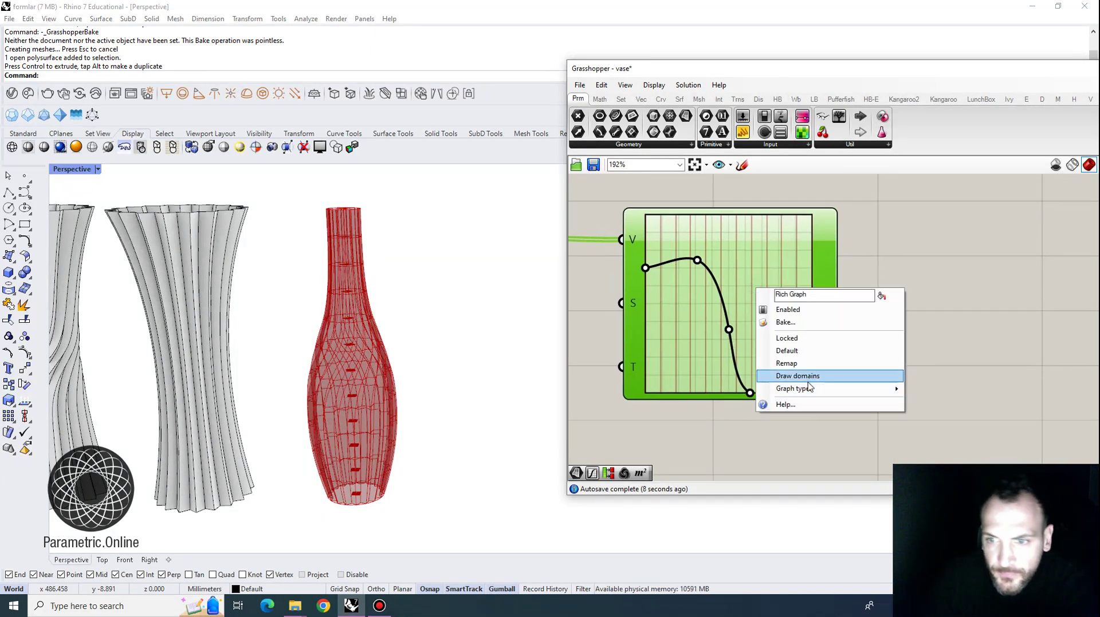
{"action": "left_click", "coordinate": [812, 377]}
{"action": "right_click", "coordinate": [751, 286]}
{"action": "mouse_move", "coordinate": [790, 383]}
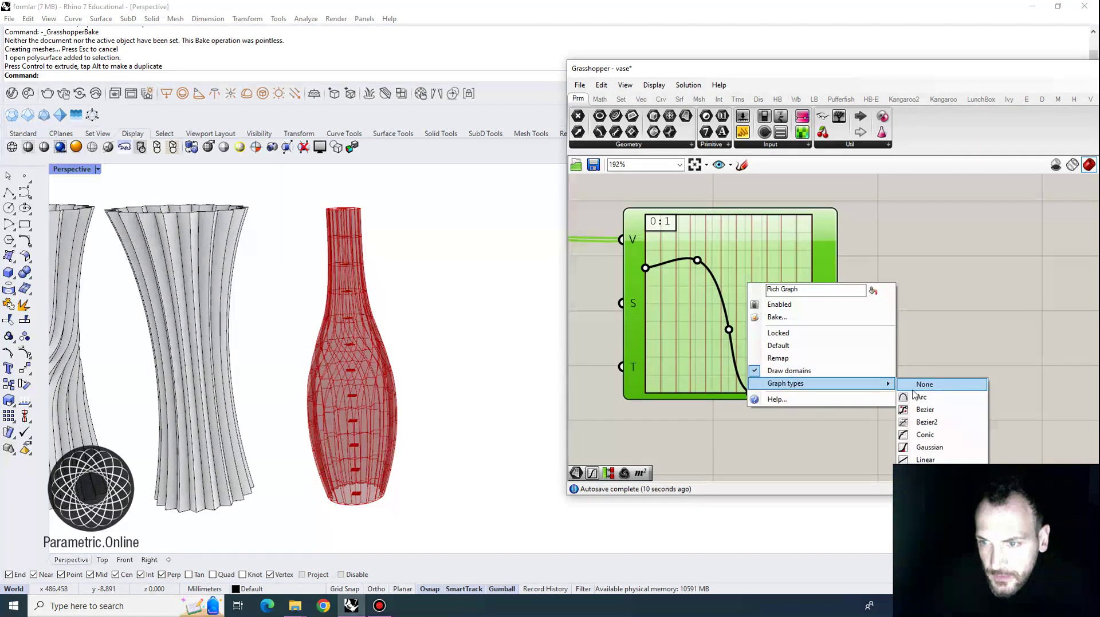
{"action": "left_click", "coordinate": [940, 423]}
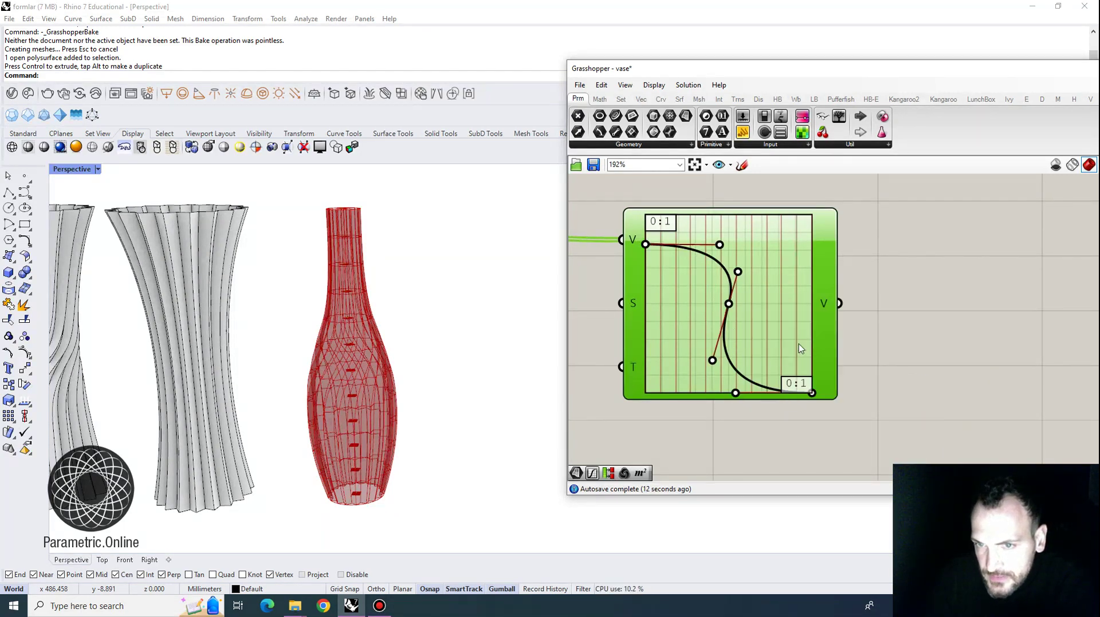
Step: Move the copied graph up closer beneath the Factor slider and inspect its output values
{"action": "scroll", "coordinate": [752, 320], "scroll_direction": "down", "scroll_amount": 4}
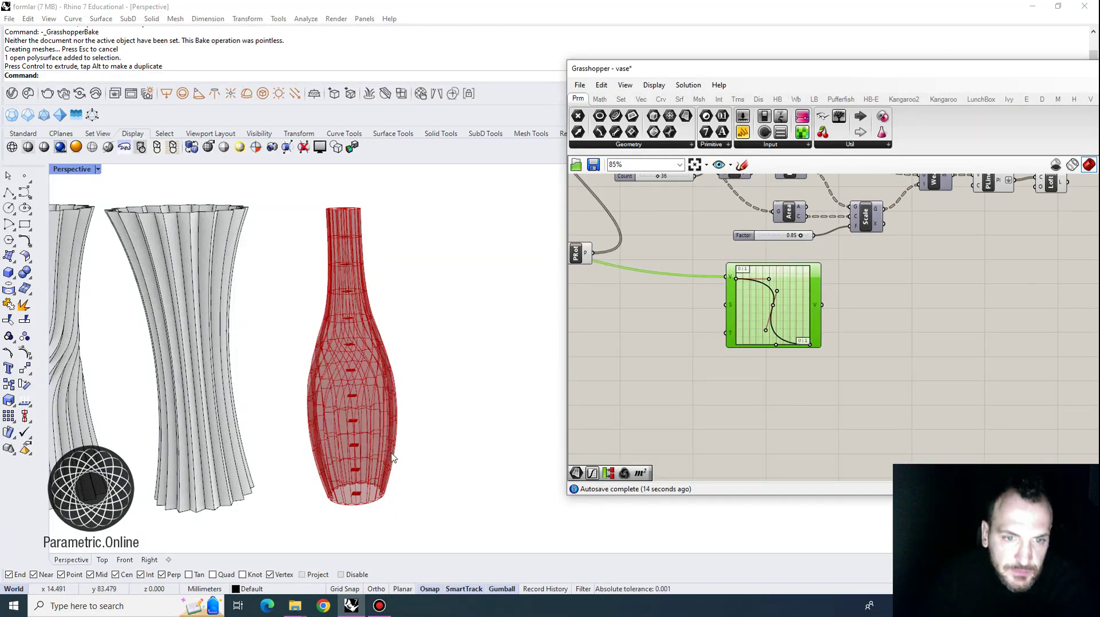
{"action": "right_click_drag", "start_coordinate": [888, 294], "coordinate": [778, 392]}
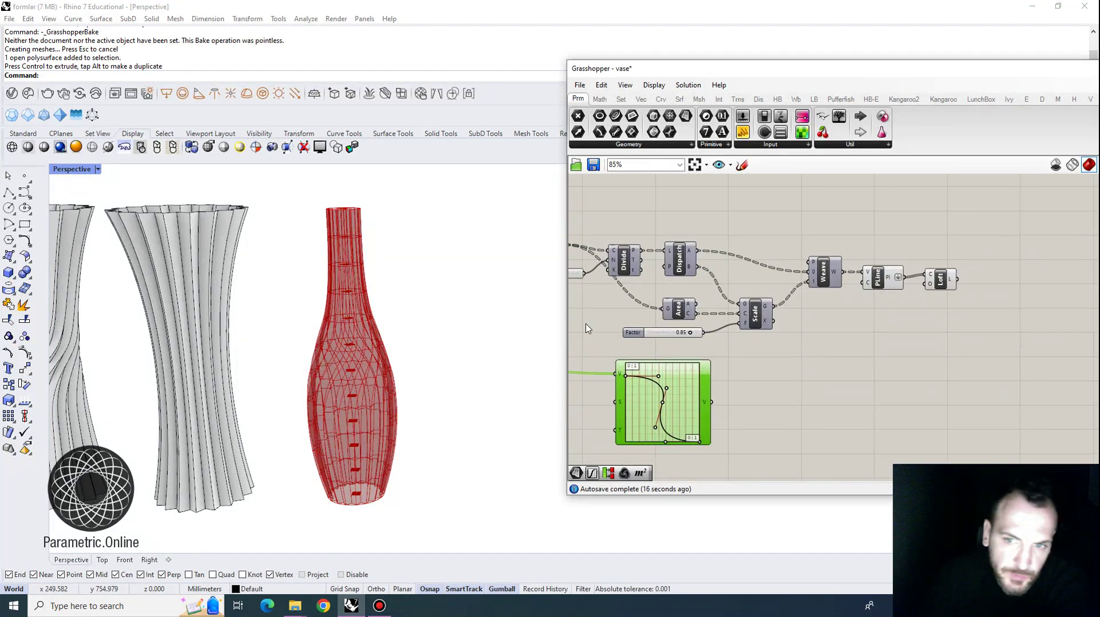
{"action": "right_click_drag", "start_coordinate": [665, 341], "coordinate": [810, 309]}
{"action": "scroll", "coordinate": [810, 309], "scroll_direction": "up", "scroll_amount": 1}
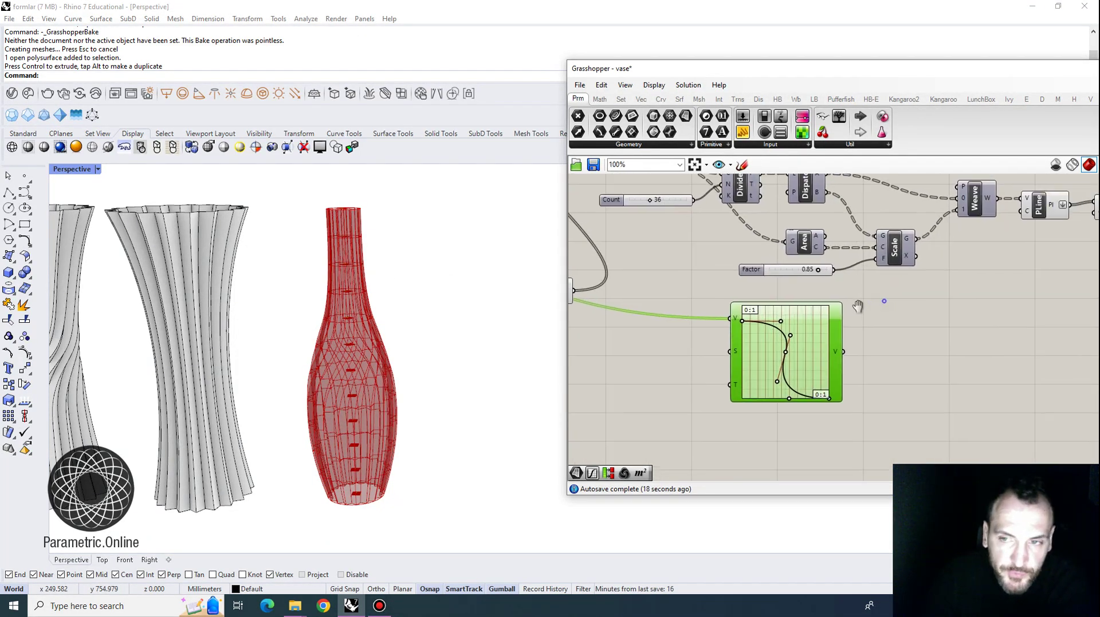
{"action": "left_click_drag", "start_coordinate": [813, 343], "coordinate": [796, 335]}
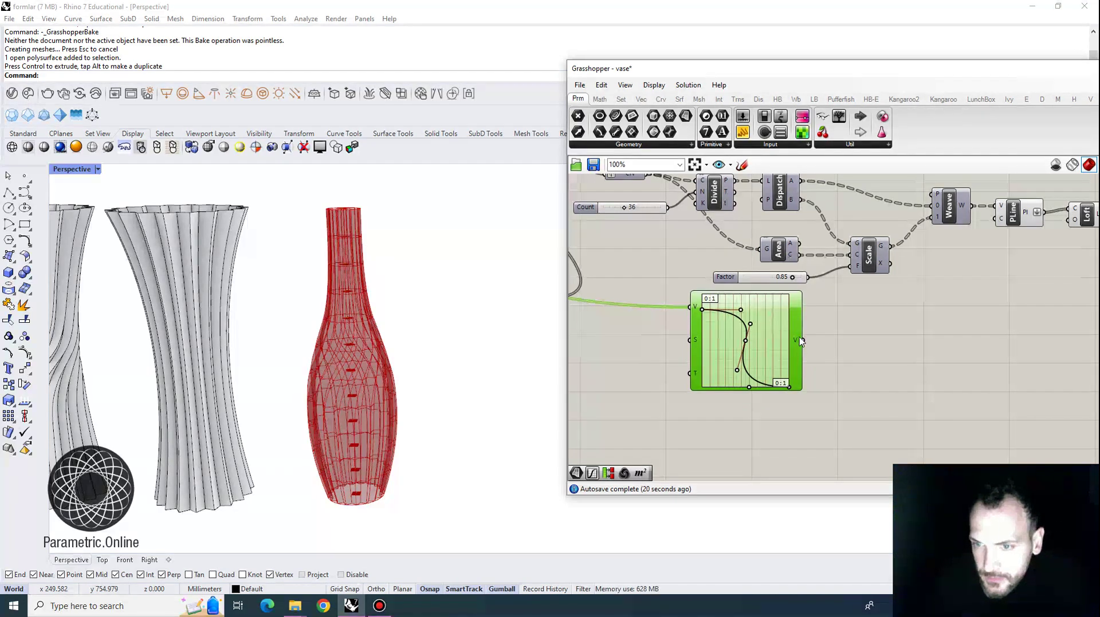
{"action": "mouse_move", "coordinate": [800, 341]}
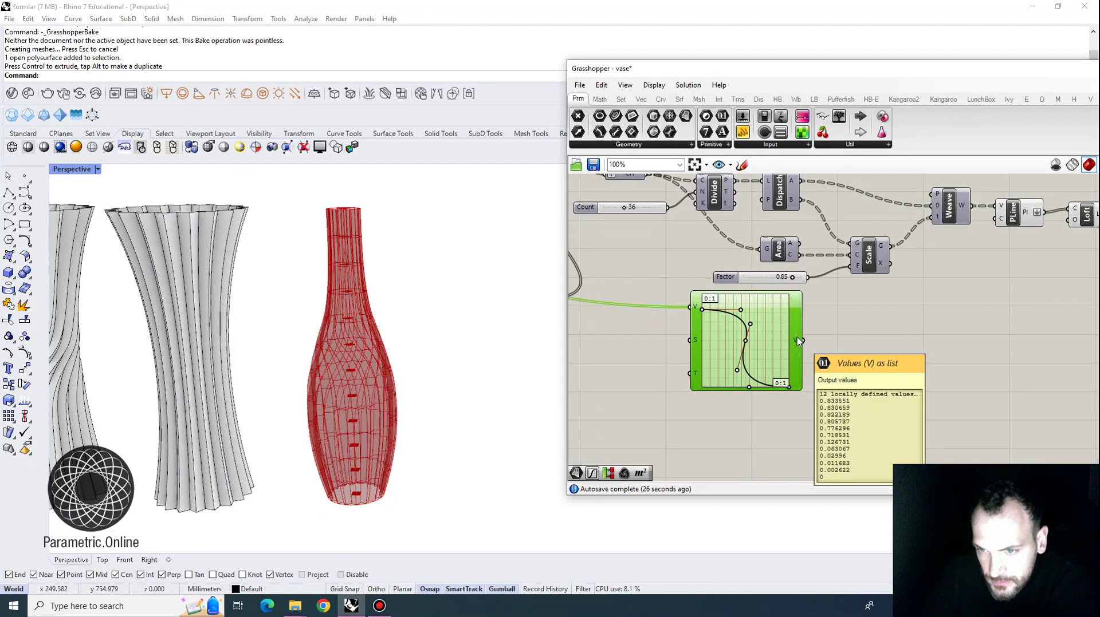
{"action": "scroll", "coordinate": [775, 367], "scroll_direction": "up", "scroll_amount": 2}
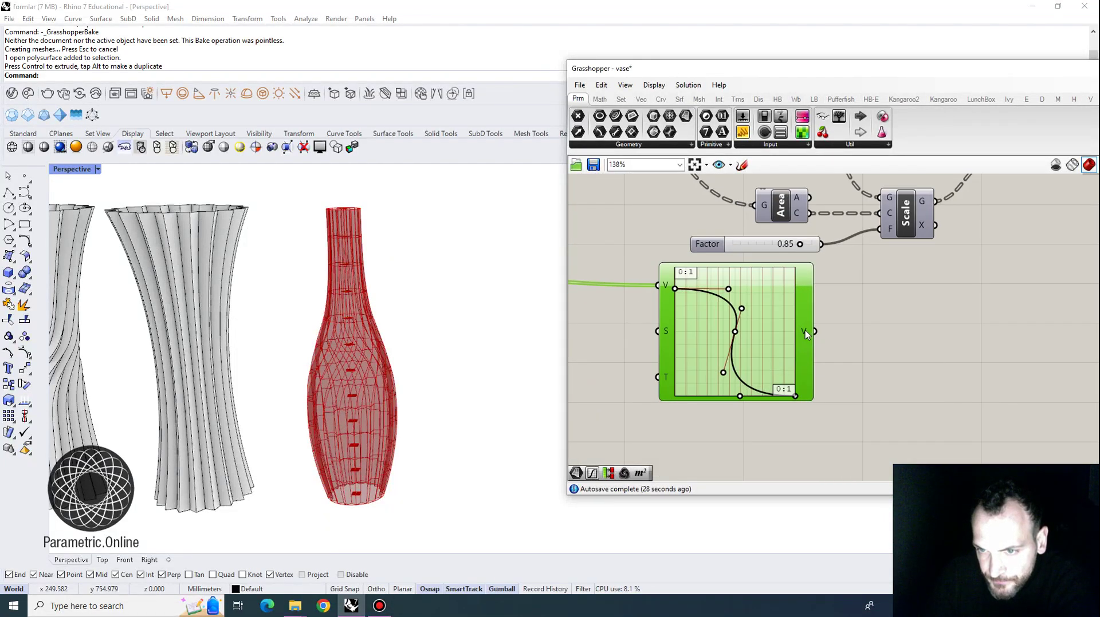
Step: Add a Number parameter beside the copied graph and feed the graph's values output into it
{"action": "double_click", "coordinate": [832, 335]}
{"action": "type", "text": "nu"}
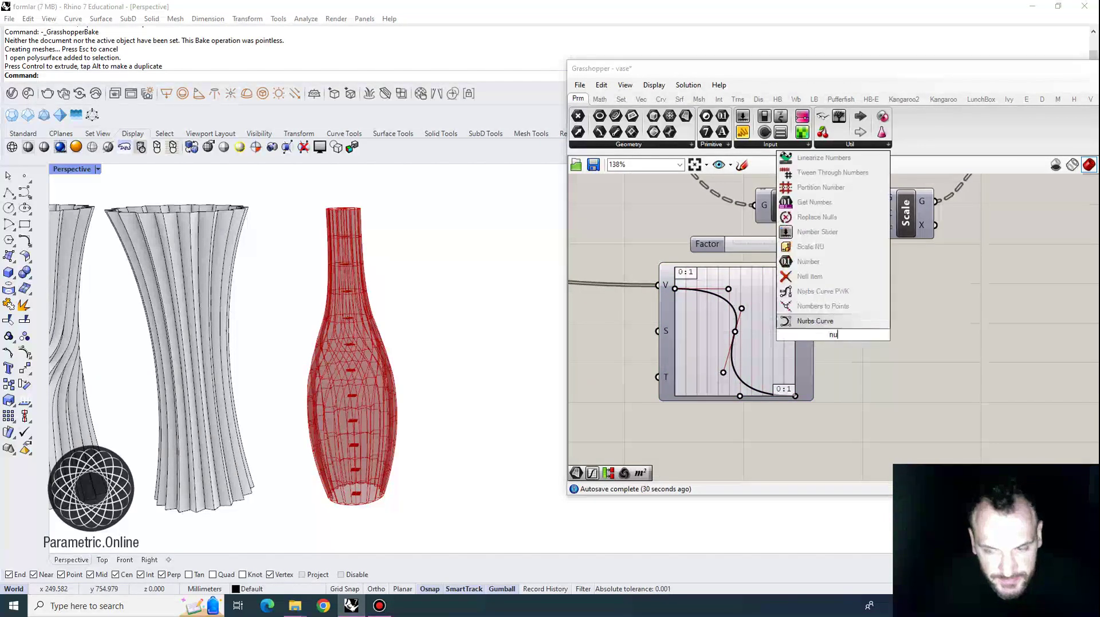
{"action": "type", "text": "m"}
{"action": "left_click", "coordinate": [827, 322]}
{"action": "left_click_drag", "start_coordinate": [829, 334], "coordinate": [854, 332]}
{"action": "left_click_drag", "start_coordinate": [815, 332], "coordinate": [839, 333]}
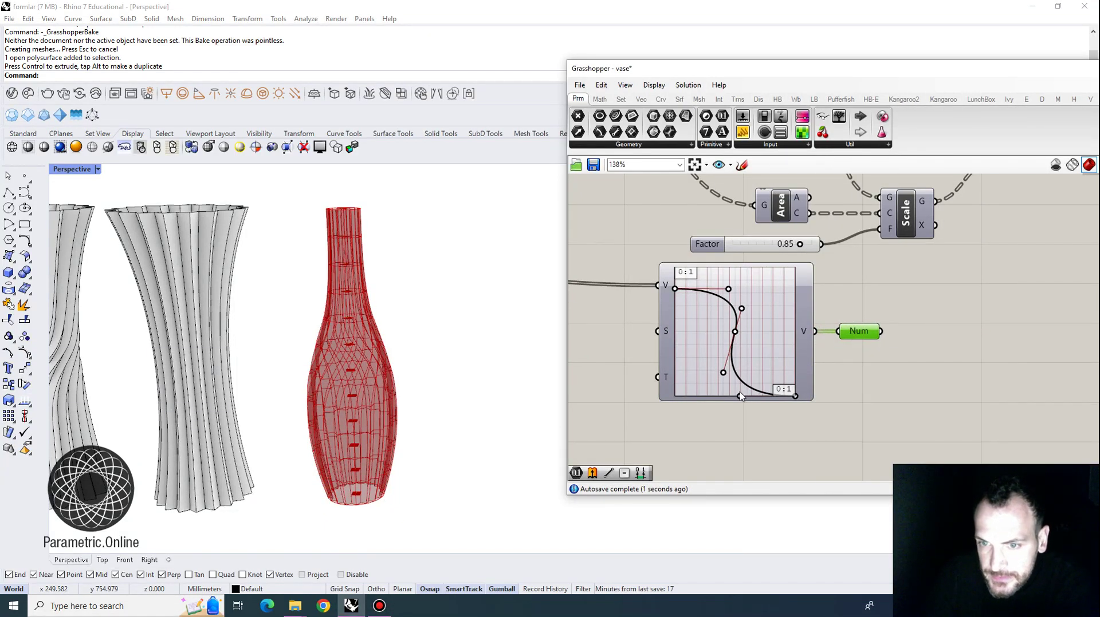
Step: Shift the copied graph's lower end handle slightly toward the start and graft the Number parameter
{"action": "left_click_drag", "start_coordinate": [740, 396], "coordinate": [728, 401]}
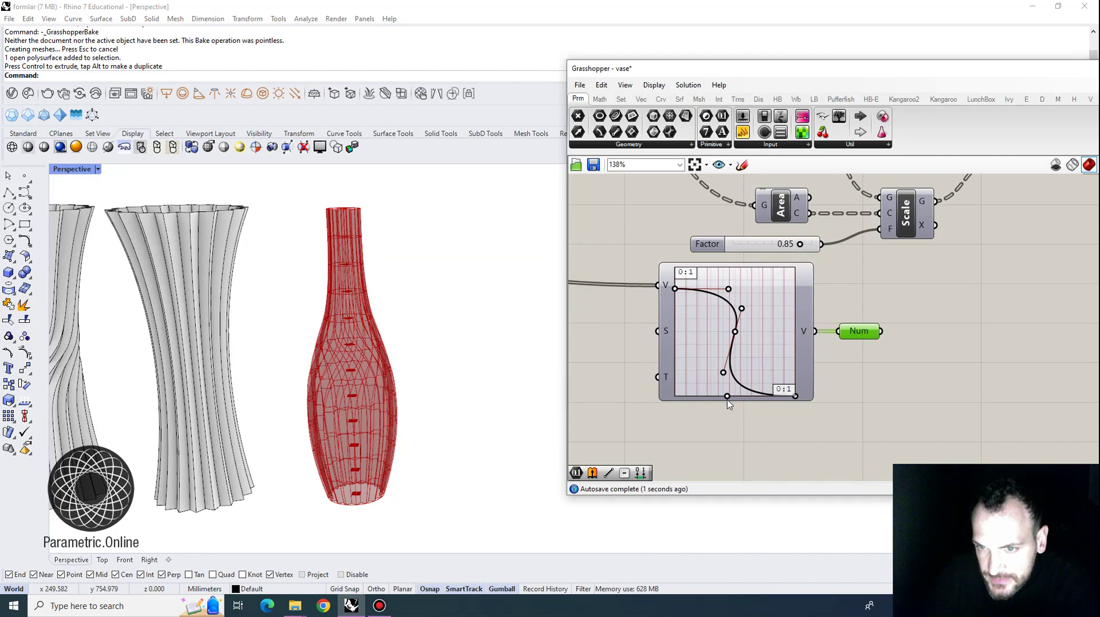
{"action": "right_click", "coordinate": [858, 333]}
{"action": "left_click", "coordinate": [885, 424]}
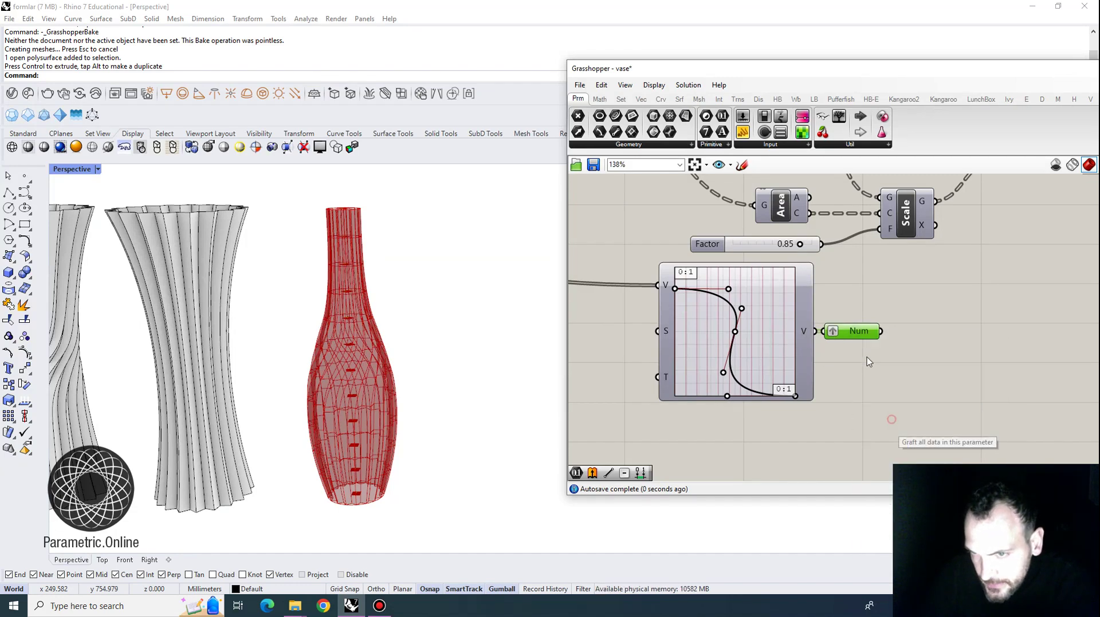
Step: Connect the grafted Number parameter to Scale's factor input in place of the 0.85 slider
{"action": "right_click_drag", "start_coordinate": [894, 250], "coordinate": [908, 294]}
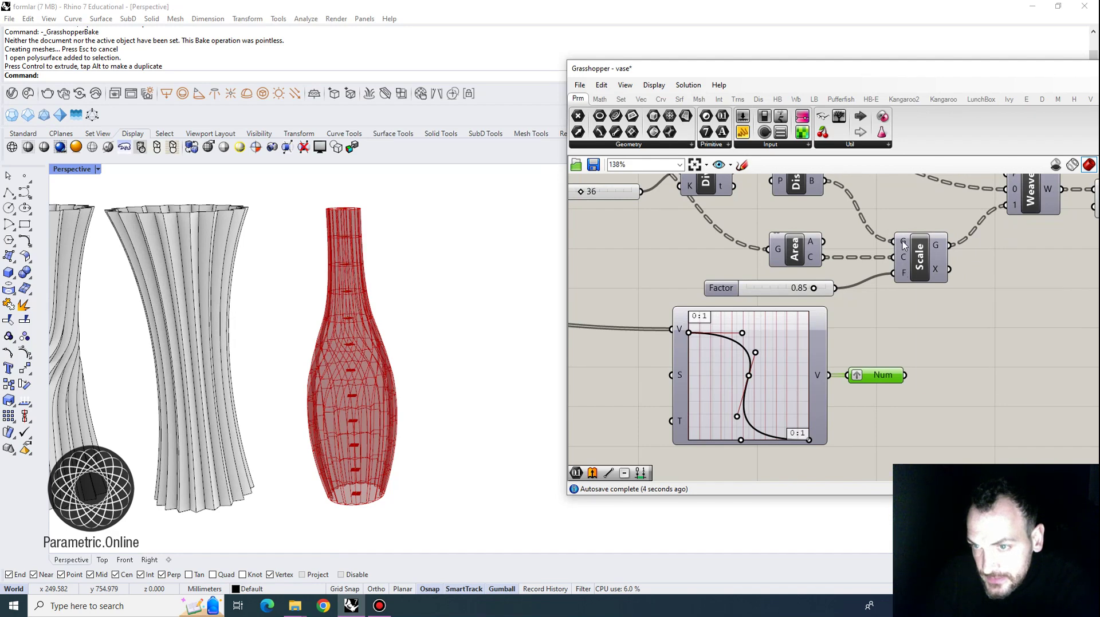
{"action": "mouse_move", "coordinate": [903, 245]}
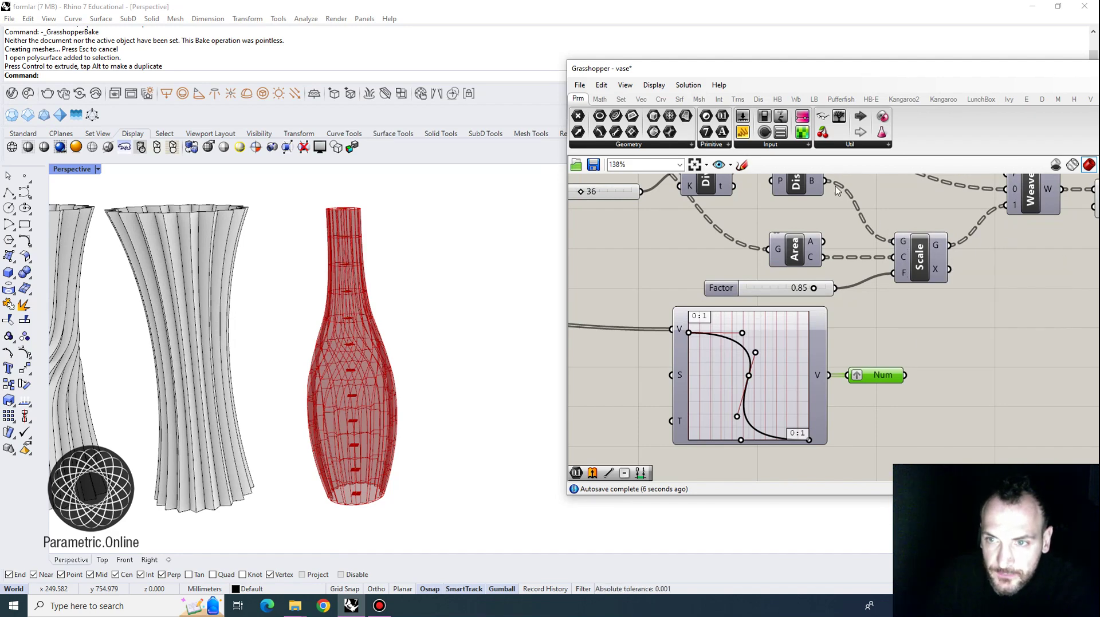
{"action": "left_click_drag", "start_coordinate": [905, 376], "coordinate": [894, 273]}
{"action": "scroll", "coordinate": [917, 310], "scroll_direction": "down", "scroll_amount": 2}
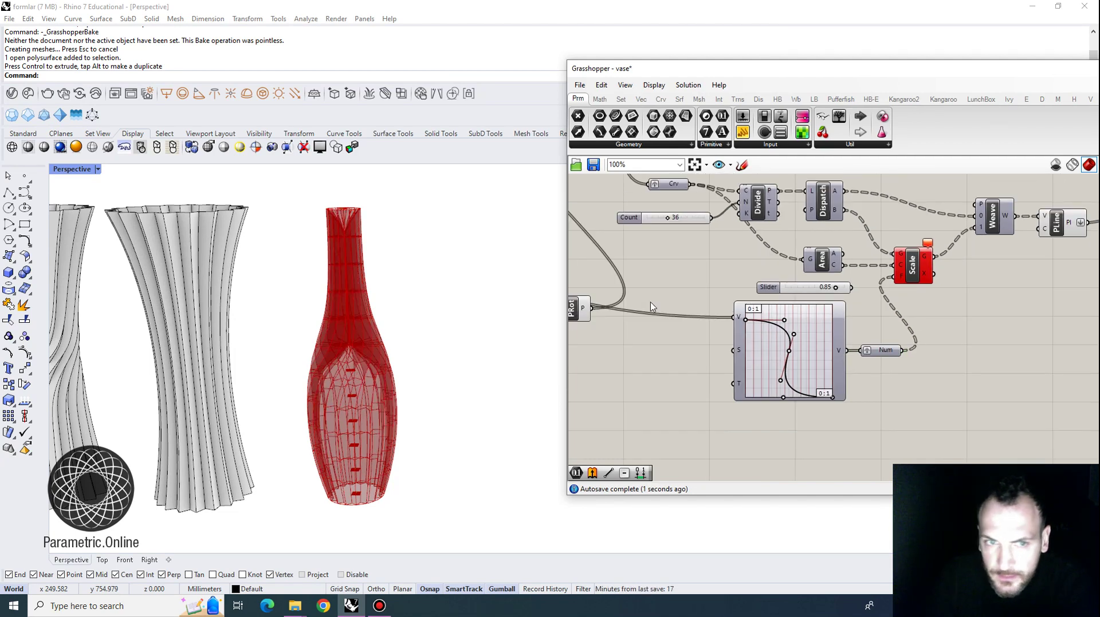
Step: Examine the previewed bottle vase's neck and rim up close, and check the inputs of Scale
{"action": "scroll", "coordinate": [366, 246], "scroll_direction": "up", "scroll_amount": 6}
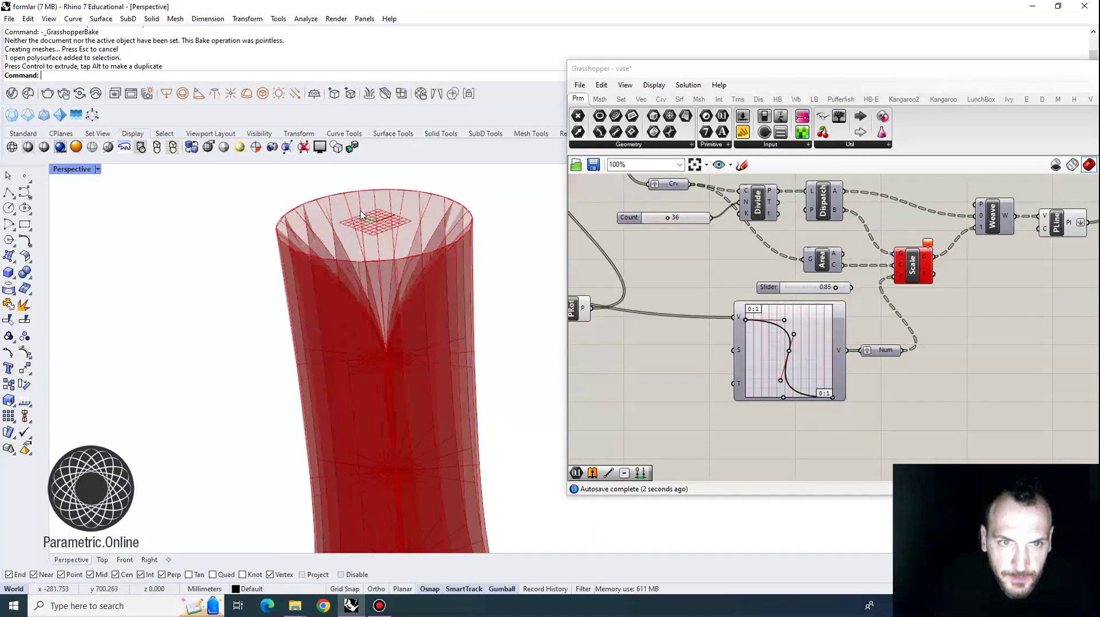
{"action": "scroll", "coordinate": [882, 269], "scroll_direction": "up", "scroll_amount": 4}
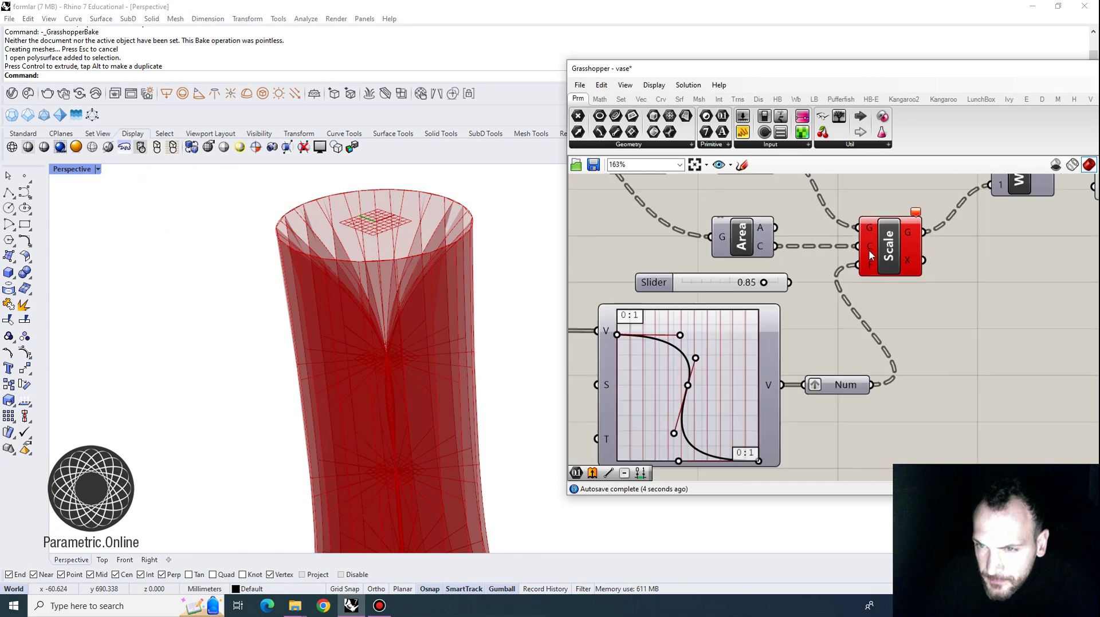
{"action": "mouse_move", "coordinate": [872, 273]}
{"action": "scroll", "coordinate": [539, 275], "scroll_direction": "down", "scroll_amount": 2}
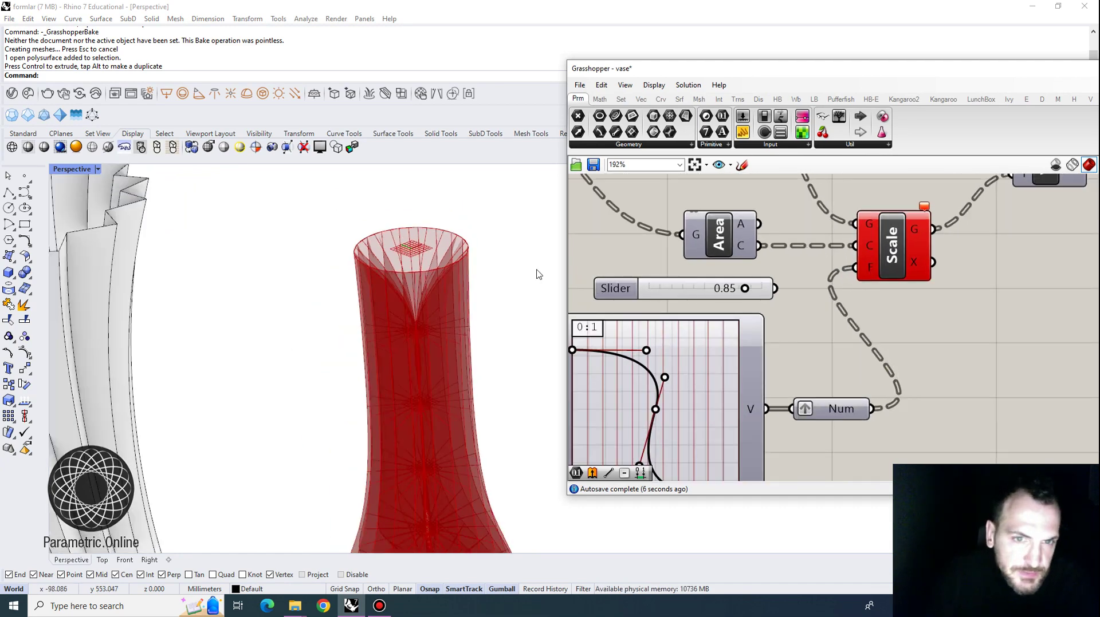
{"action": "scroll", "coordinate": [438, 265], "scroll_direction": "down", "scroll_amount": 3}
{"action": "scroll", "coordinate": [440, 286], "scroll_direction": "up", "scroll_amount": 3}
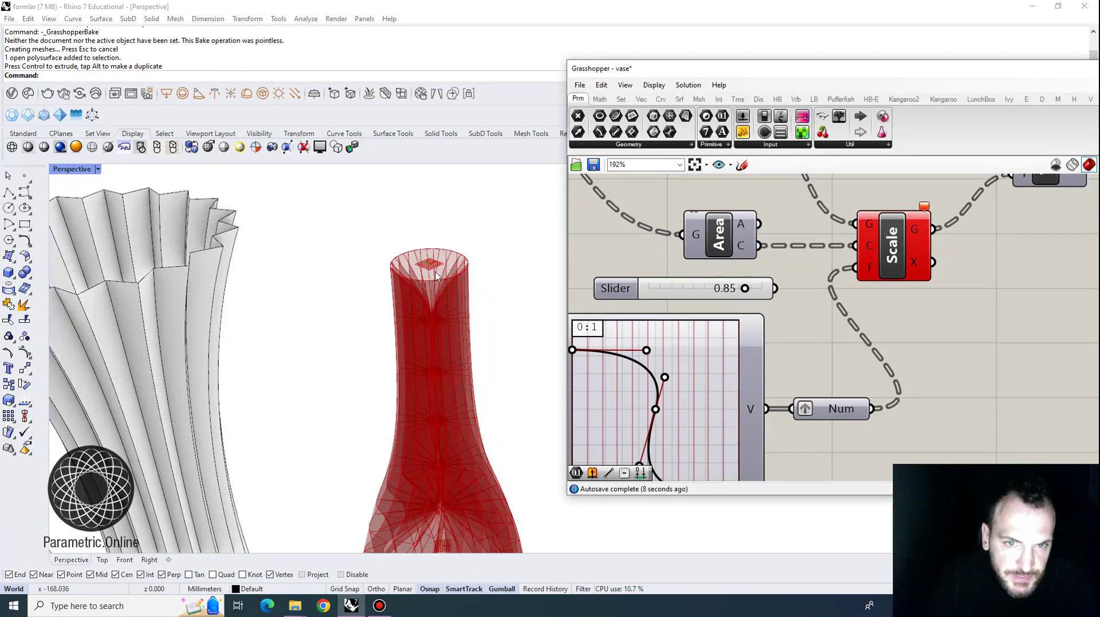
Step: Inspect the bottle vase's open rim from above and the curve of the copied graph
{"action": "scroll", "coordinate": [442, 314], "scroll_direction": "up", "scroll_amount": 2}
{"action": "right_click_drag", "start_coordinate": [442, 313], "coordinate": [395, 277]}
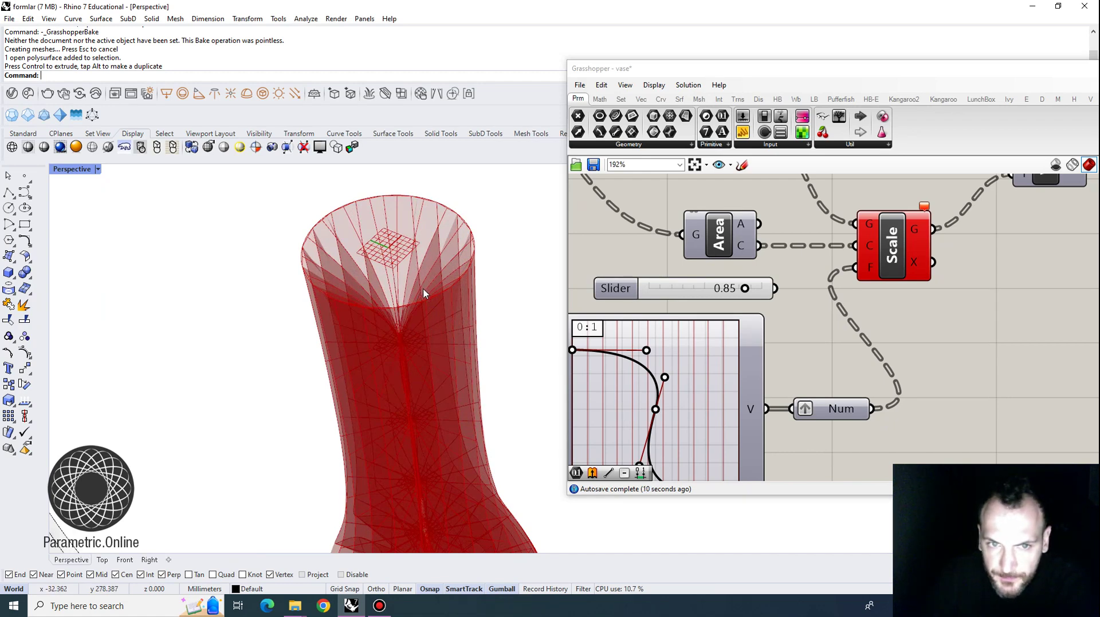
{"action": "right_click_drag", "start_coordinate": [778, 321], "coordinate": [824, 218]}
{"action": "scroll", "coordinate": [824, 217], "scroll_direction": "down", "scroll_amount": 1}
{"action": "scroll", "coordinate": [787, 341], "scroll_direction": "up", "scroll_amount": 2}
{"action": "scroll", "coordinate": [787, 326], "scroll_direction": "down", "scroll_amount": 3}
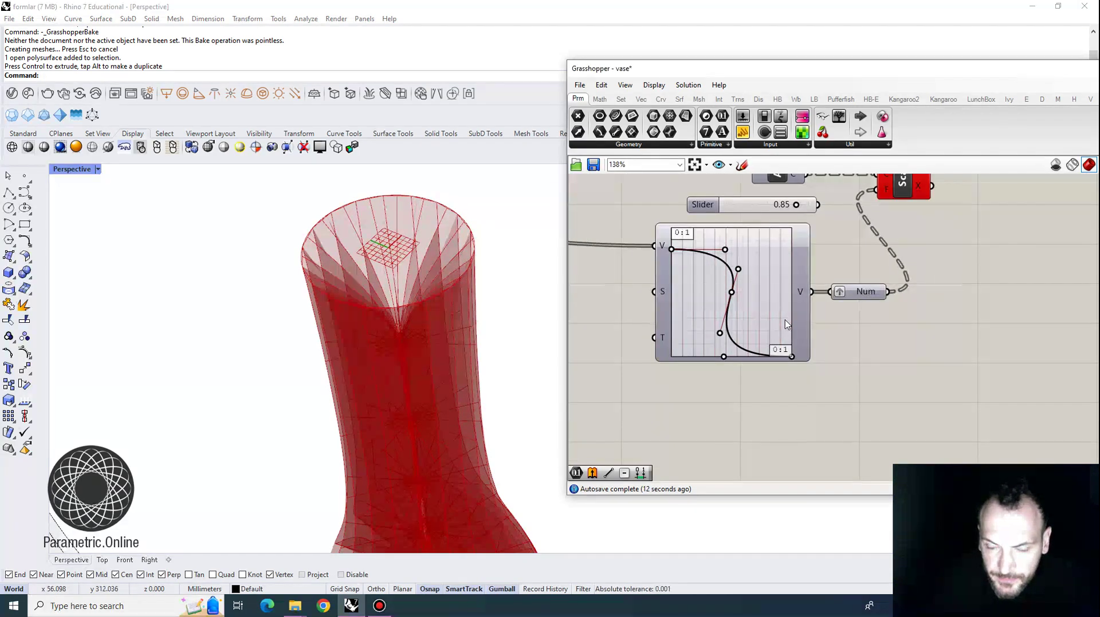
{"action": "scroll", "coordinate": [662, 240], "scroll_direction": "up", "scroll_amount": 2}
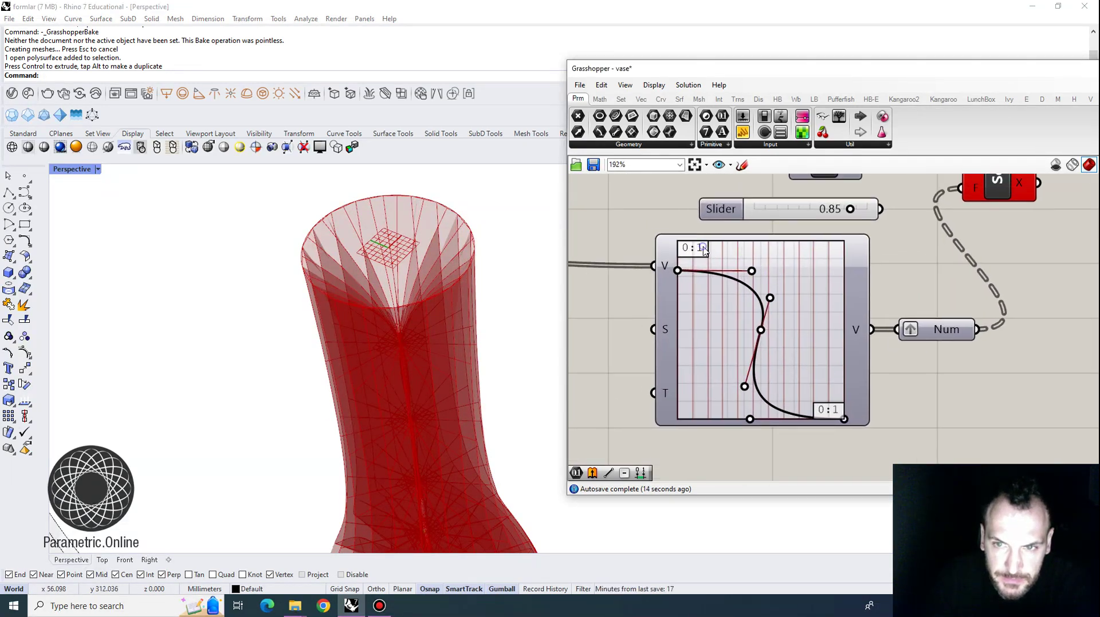
Step: Try to set the copied graph's lower Y limit, Y[0], to 0.1
{"action": "right_click", "coordinate": [703, 249]}
{"action": "left_click", "coordinate": [695, 297]}
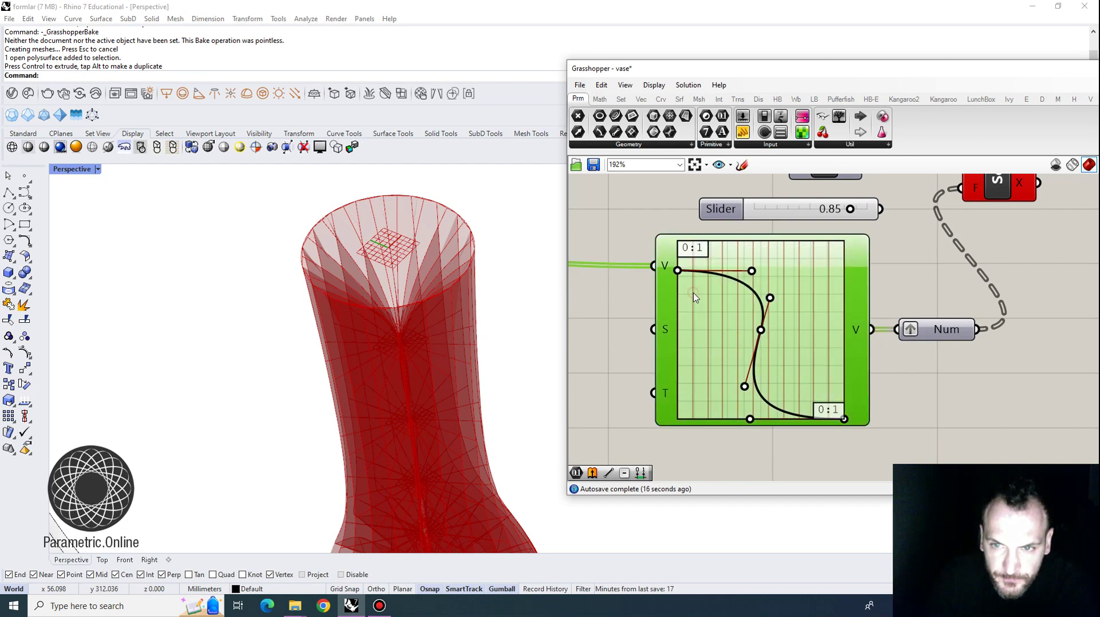
{"action": "double_click", "coordinate": [692, 292]}
{"action": "left_click_drag", "start_coordinate": [670, 212], "coordinate": [426, 232]}
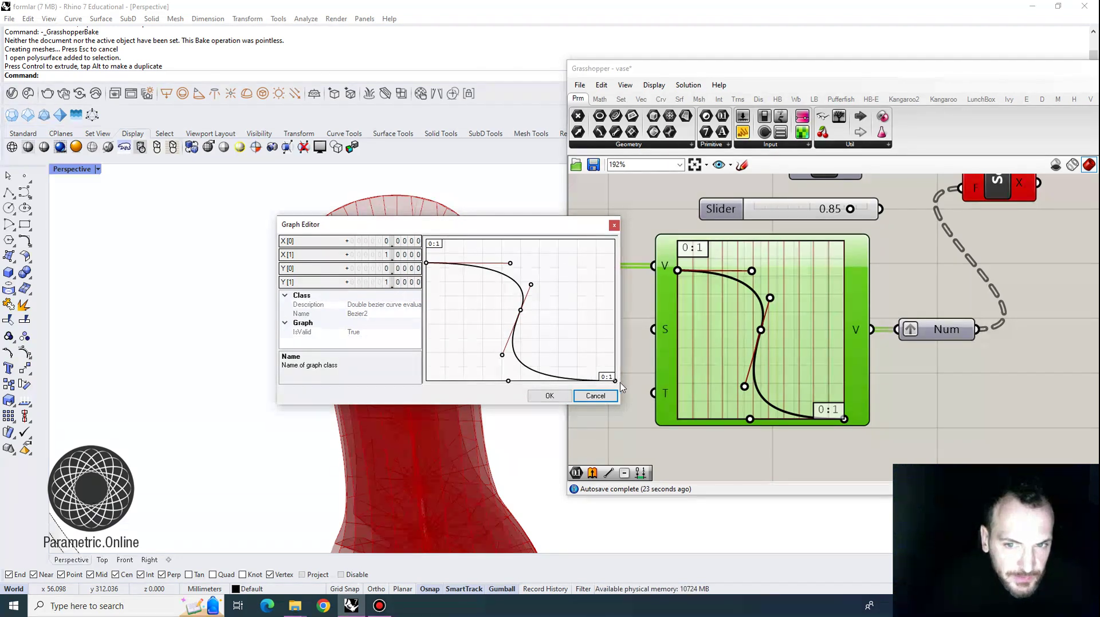
{"action": "left_click", "coordinate": [388, 242]}
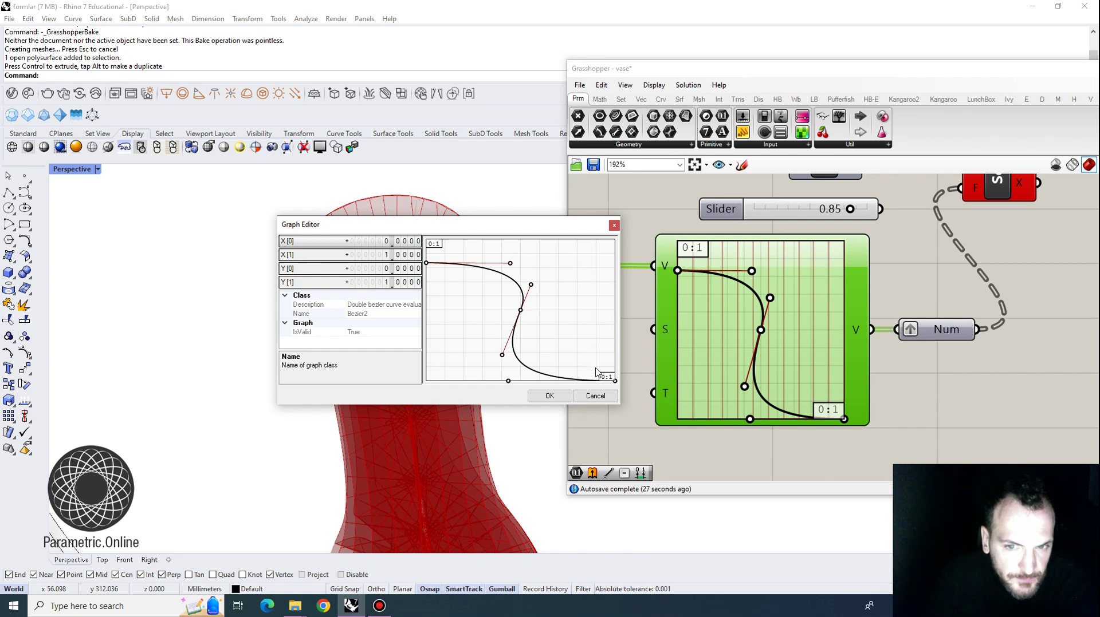
{"action": "double_click", "coordinate": [378, 269]}
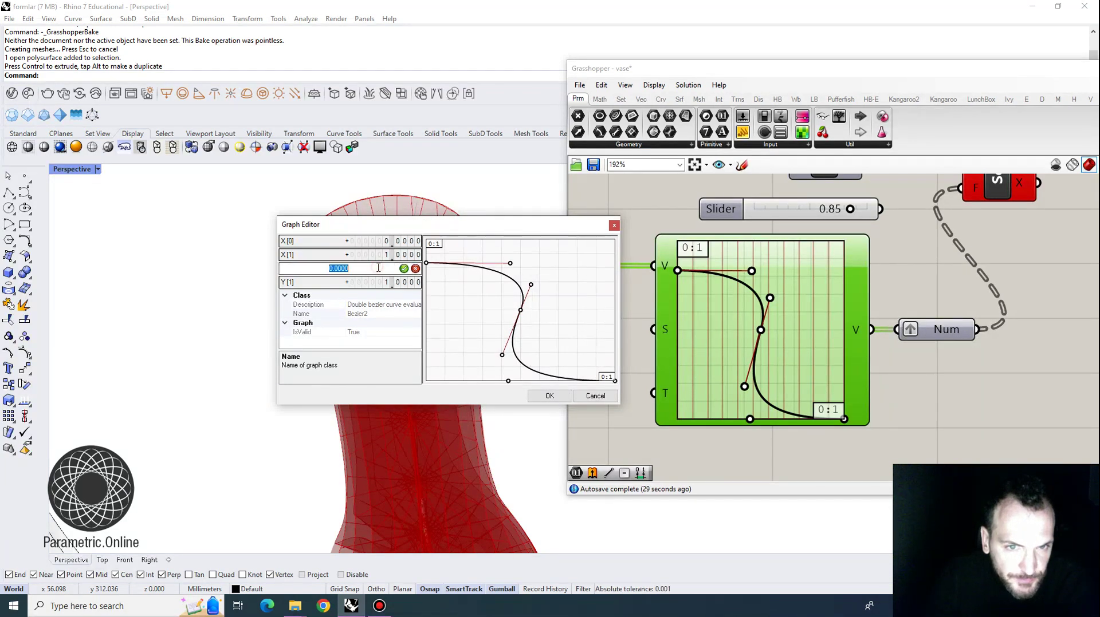
{"action": "type", "text": "0.1"}
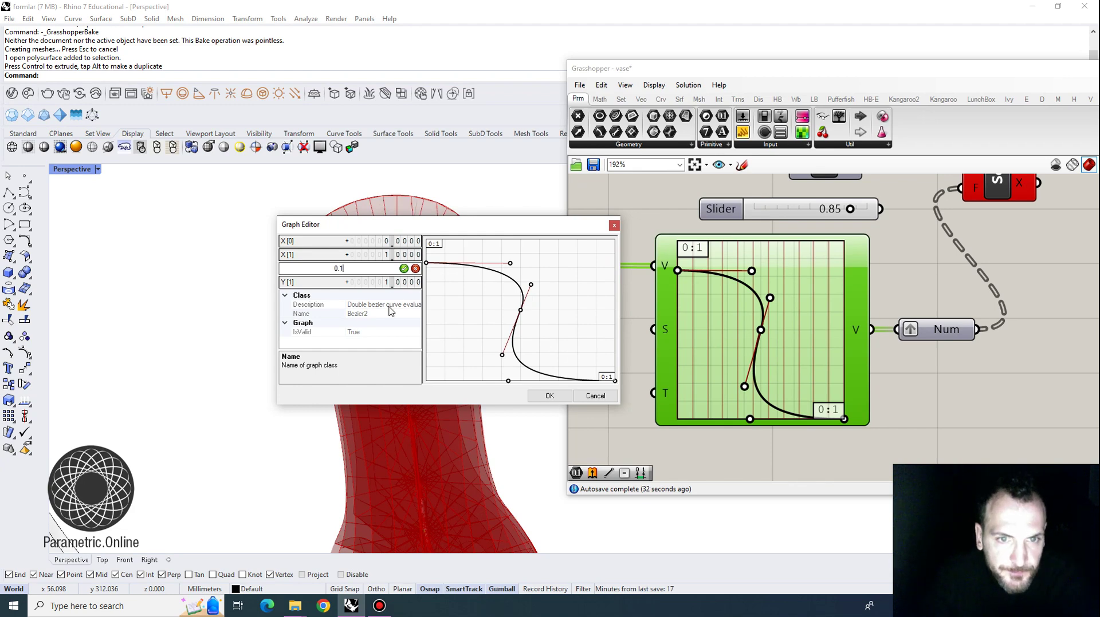
{"action": "key", "text": "Return"}
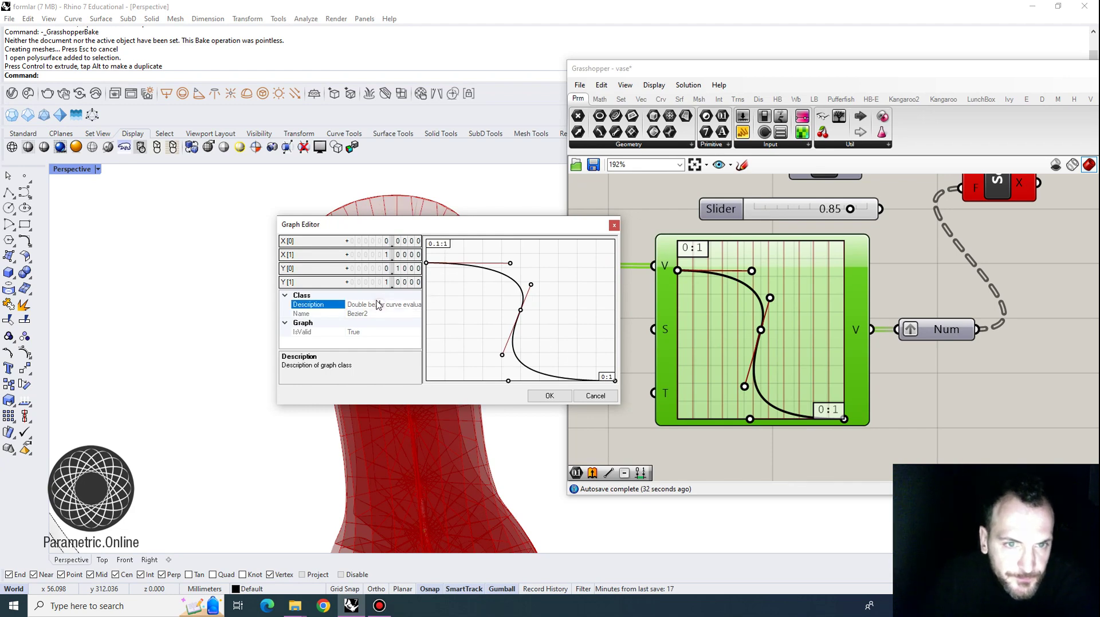
{"action": "left_click", "coordinate": [550, 396]}
Step: Read the error reported on the Scale component
{"action": "scroll", "coordinate": [795, 396], "scroll_direction": "down", "scroll_amount": 3}
{"action": "right_click_drag", "start_coordinate": [861, 391], "coordinate": [830, 382]}
{"action": "scroll", "coordinate": [831, 384], "scroll_direction": "up", "scroll_amount": 4}
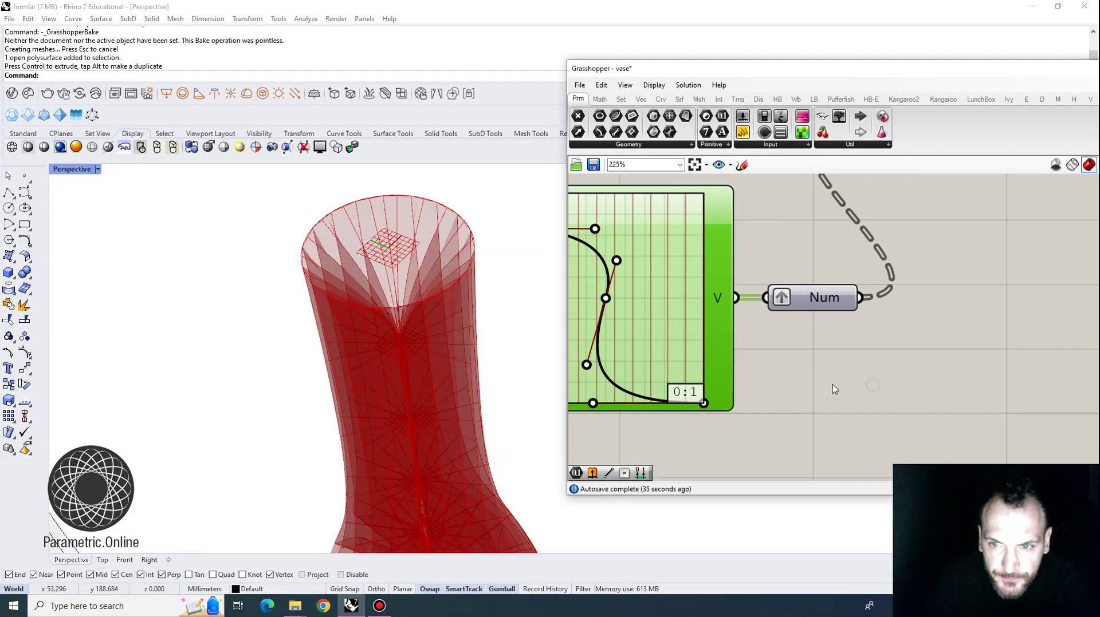
{"action": "left_click", "coordinate": [829, 374]}
{"action": "scroll", "coordinate": [822, 363], "scroll_direction": "down", "scroll_amount": 3}
{"action": "right_click_drag", "start_coordinate": [806, 302], "coordinate": [825, 324]}
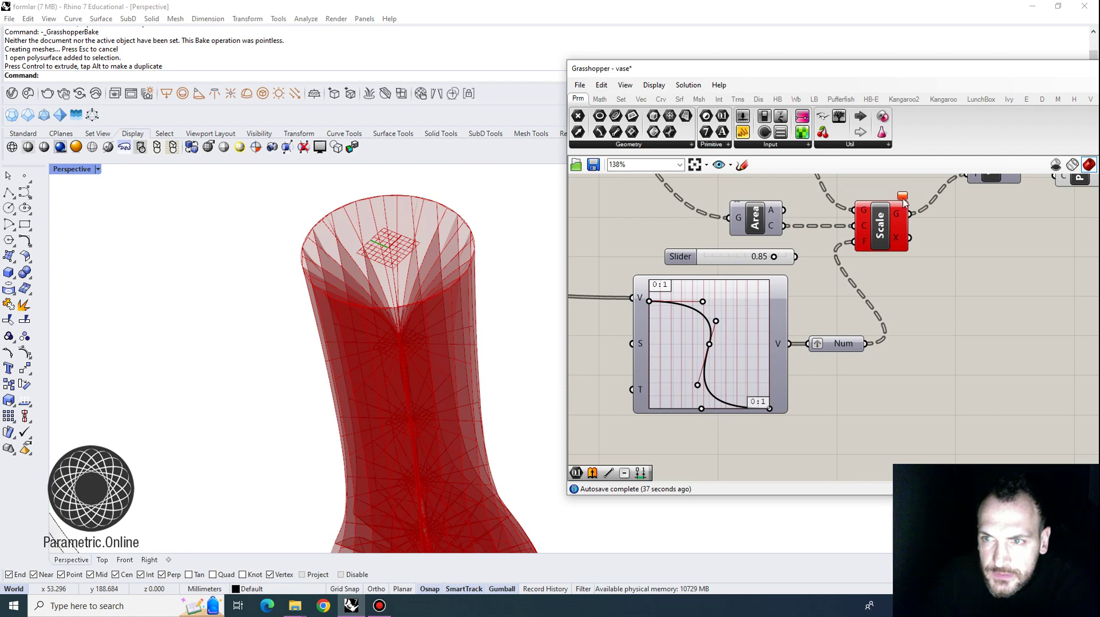
{"action": "mouse_move", "coordinate": [908, 200]}
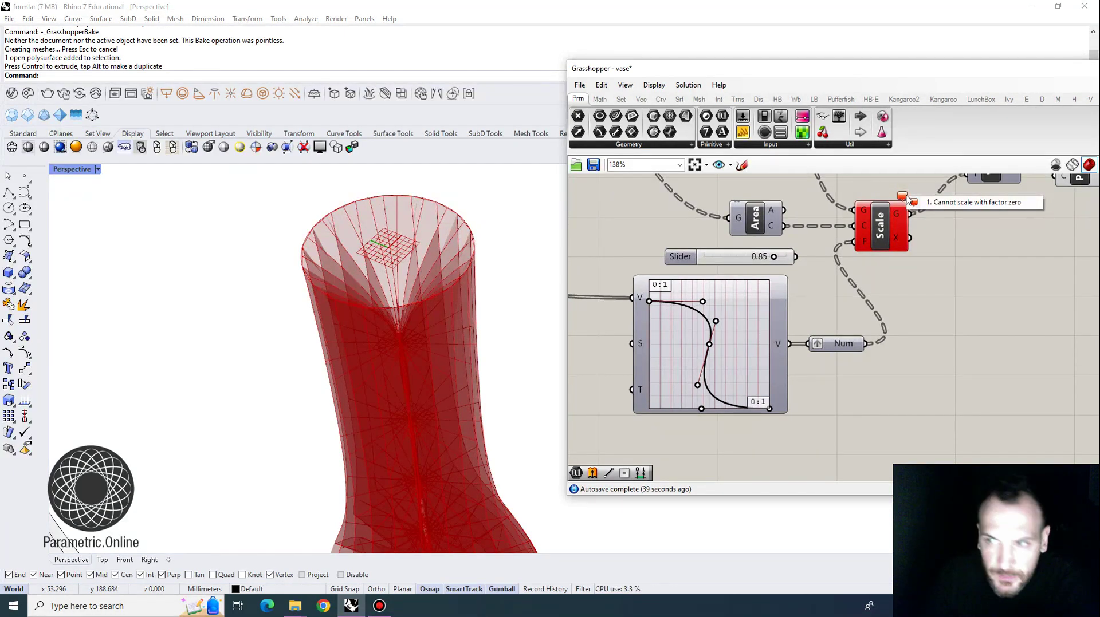
{"action": "scroll", "coordinate": [914, 292], "scroll_direction": "down", "scroll_amount": 2}
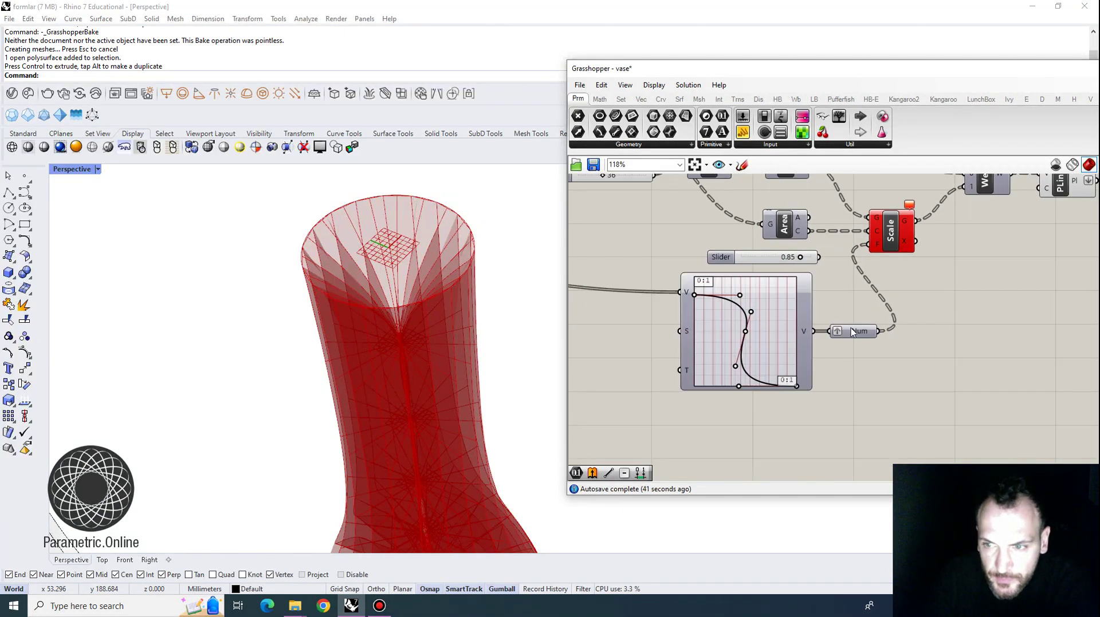
Step: Add a Panel fed by the grafted Number parameter and enlarge it to read its last values
{"action": "mouse_move", "coordinate": [858, 334]}
{"action": "right_click_drag", "start_coordinate": [831, 343], "coordinate": [827, 324]}
{"action": "double_click", "coordinate": [846, 365]}
{"action": "type", "text": "panel"}
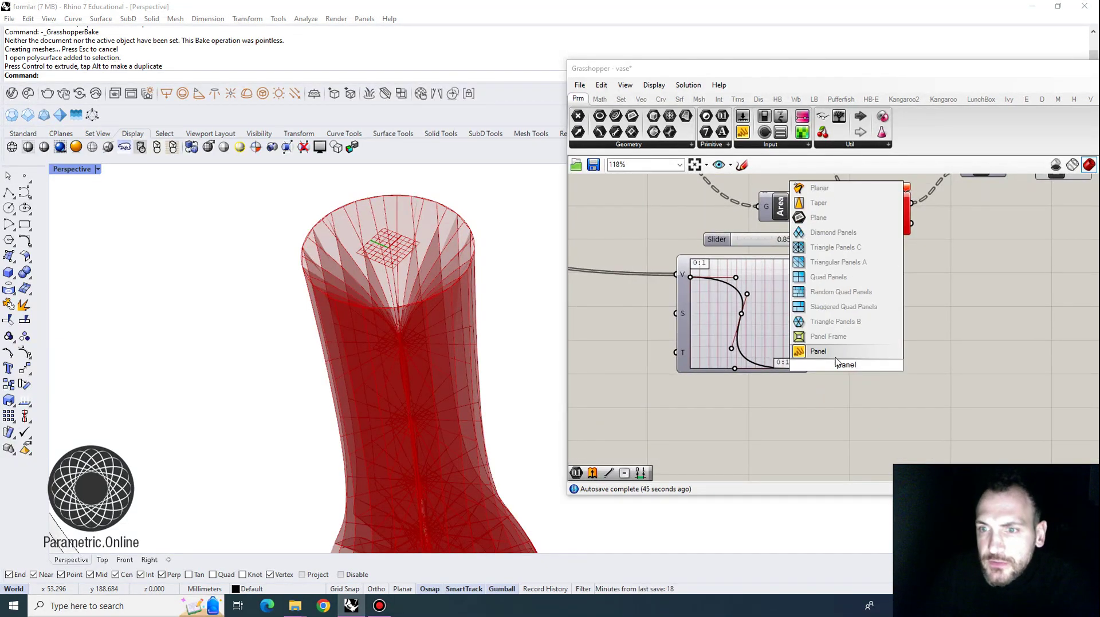
{"action": "key", "text": "Return"}
{"action": "left_click_drag", "start_coordinate": [836, 361], "coordinate": [905, 346]}
{"action": "right_click_drag", "start_coordinate": [954, 373], "coordinate": [947, 351]}
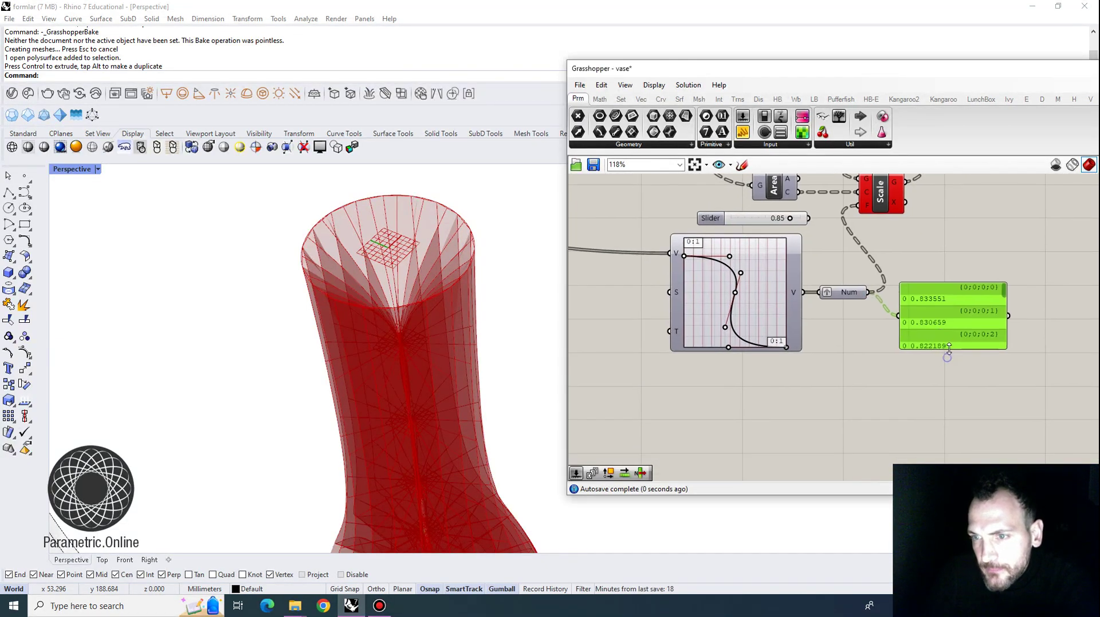
{"action": "left_click_drag", "start_coordinate": [948, 350], "coordinate": [966, 406]}
{"action": "left_click_drag", "start_coordinate": [1005, 322], "coordinate": [1007, 403]}
Step: Try again to set the copied graph's Y[0] limit to 0.1
{"action": "scroll", "coordinate": [827, 363], "scroll_direction": "up", "scroll_amount": 3}
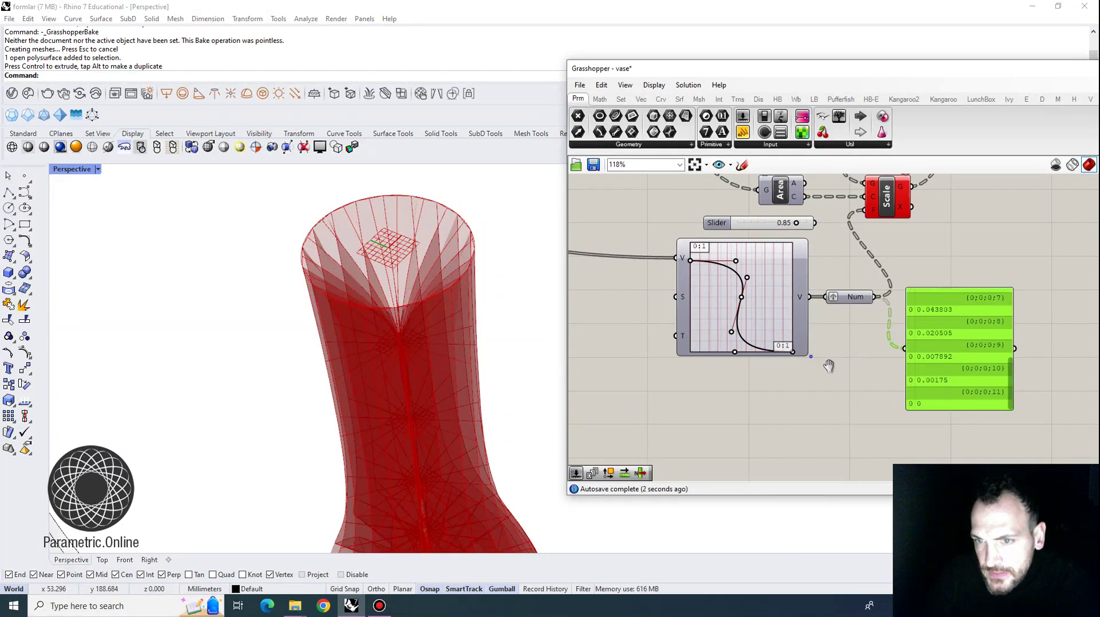
{"action": "double_click", "coordinate": [800, 334]}
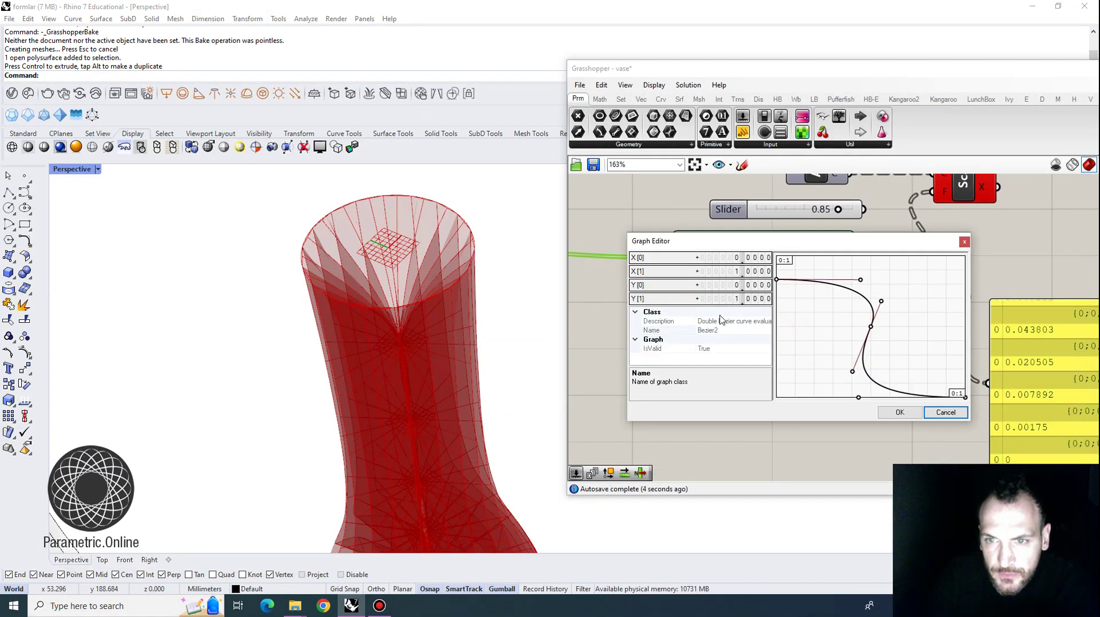
{"action": "double_click", "coordinate": [727, 286]}
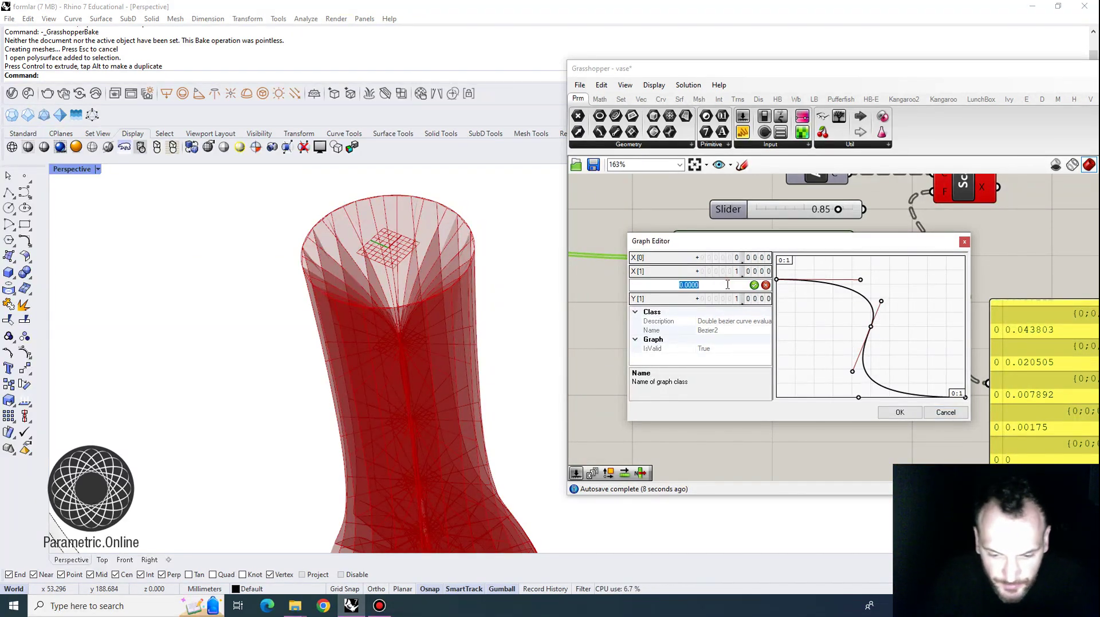
{"action": "type", "text": "0.1"}
{"action": "key", "text": "Return"}
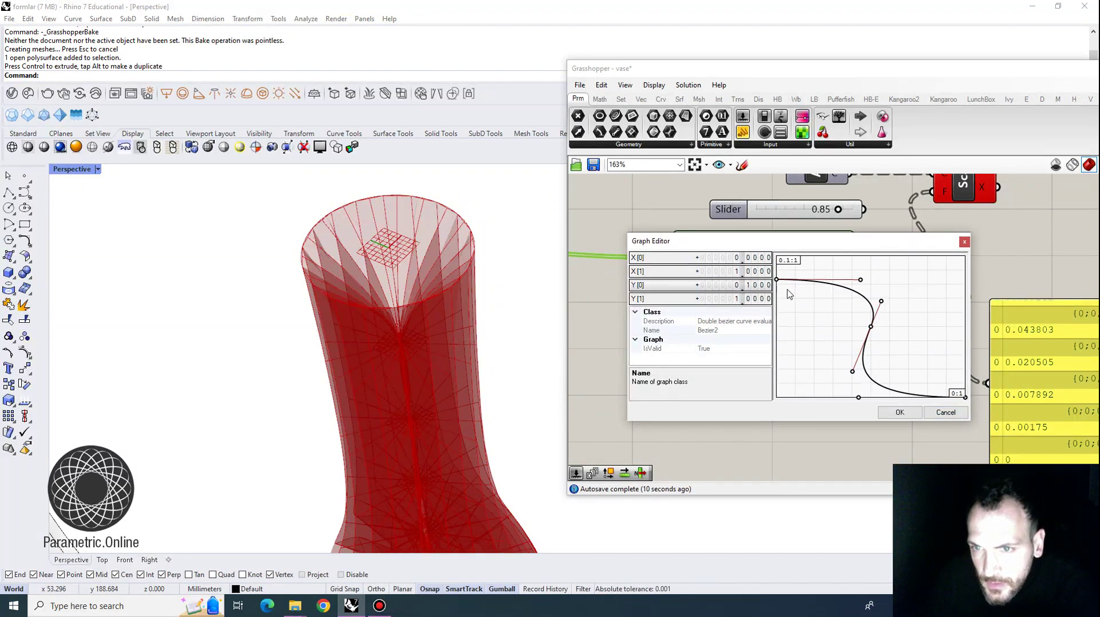
{"action": "left_click", "coordinate": [889, 411]}
{"action": "scroll", "coordinate": [866, 370], "scroll_direction": "down", "scroll_amount": 3}
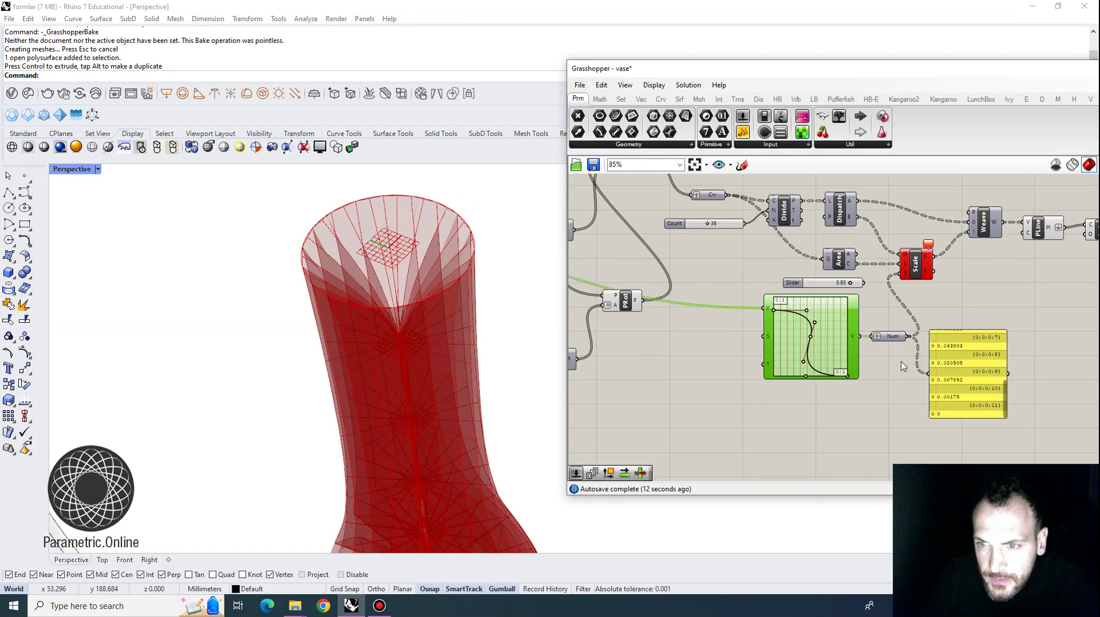
Step: Lengthen the Panel and raise the copied graph's end point and its handle slightly above zero
{"action": "right_click_drag", "start_coordinate": [865, 353], "coordinate": [839, 342]}
{"action": "left_click_drag", "start_coordinate": [927, 412], "coordinate": [926, 452]}
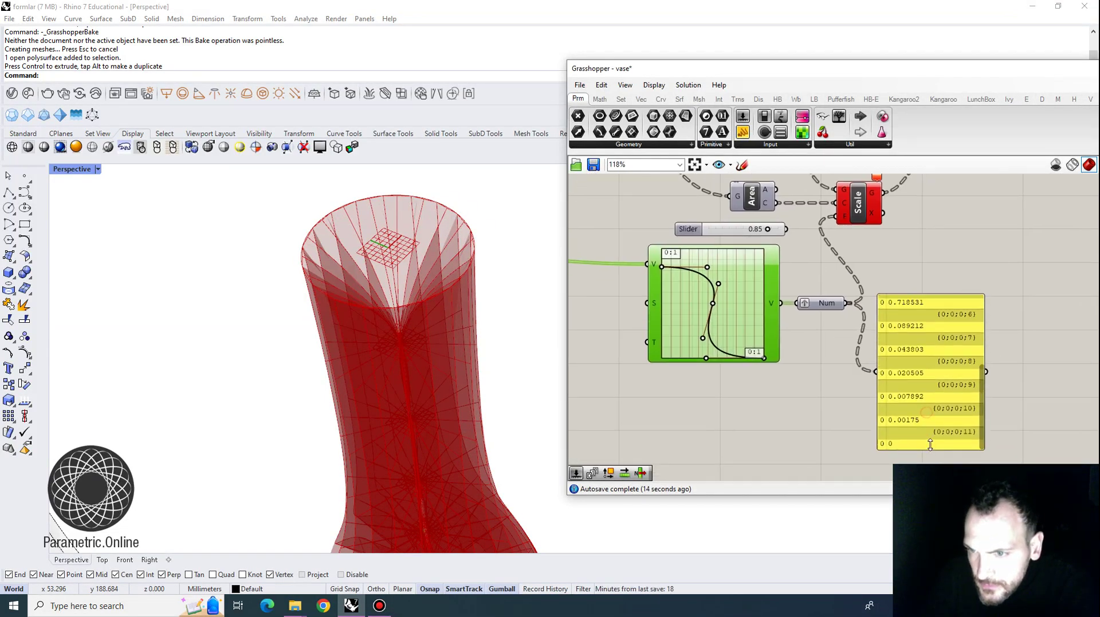
{"action": "scroll", "coordinate": [779, 352], "scroll_direction": "up", "scroll_amount": 3}
{"action": "left_click_drag", "start_coordinate": [756, 359], "coordinate": [758, 358]}
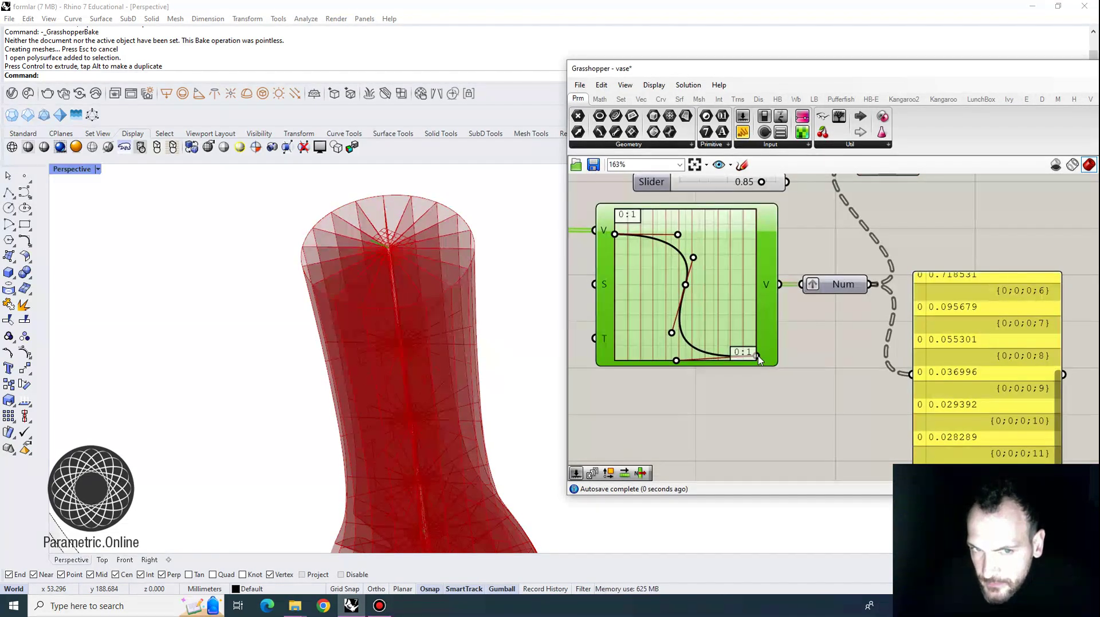
{"action": "left_click_drag", "start_coordinate": [675, 360], "coordinate": [678, 359]}
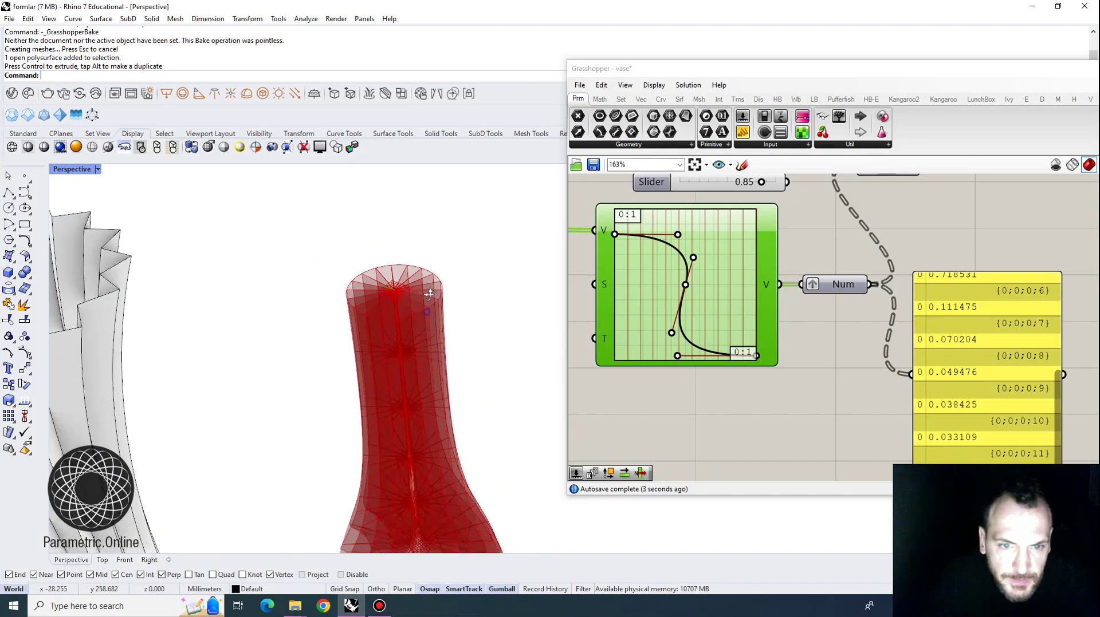
Step: Check the whole bottle preview, and lower the graph's start point and its handle slightly
{"action": "scroll", "coordinate": [727, 292], "scroll_direction": "down", "scroll_amount": 3}
{"action": "scroll", "coordinate": [493, 372], "scroll_direction": "down", "scroll_amount": 3}
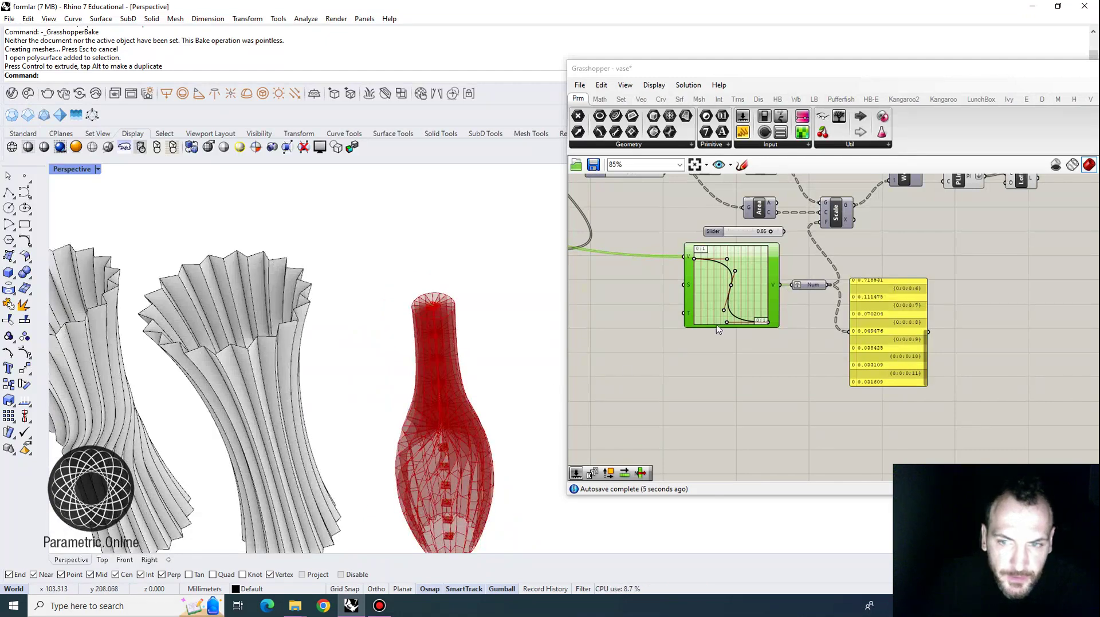
{"action": "scroll", "coordinate": [503, 430], "scroll_direction": "up", "scroll_amount": 5}
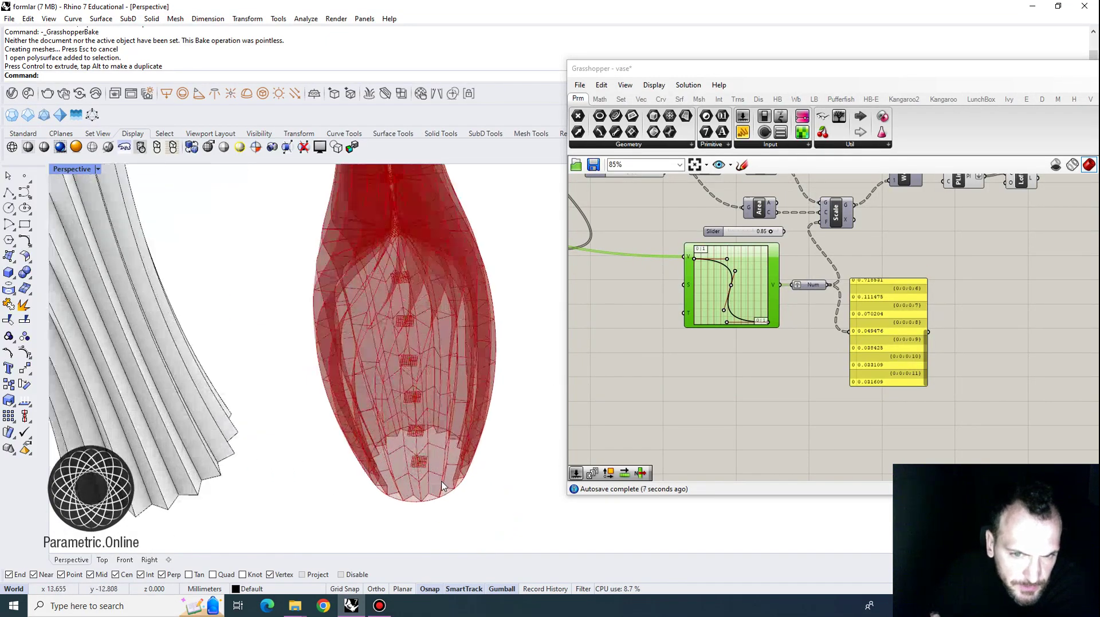
{"action": "scroll", "coordinate": [714, 328], "scroll_direction": "up", "scroll_amount": 2}
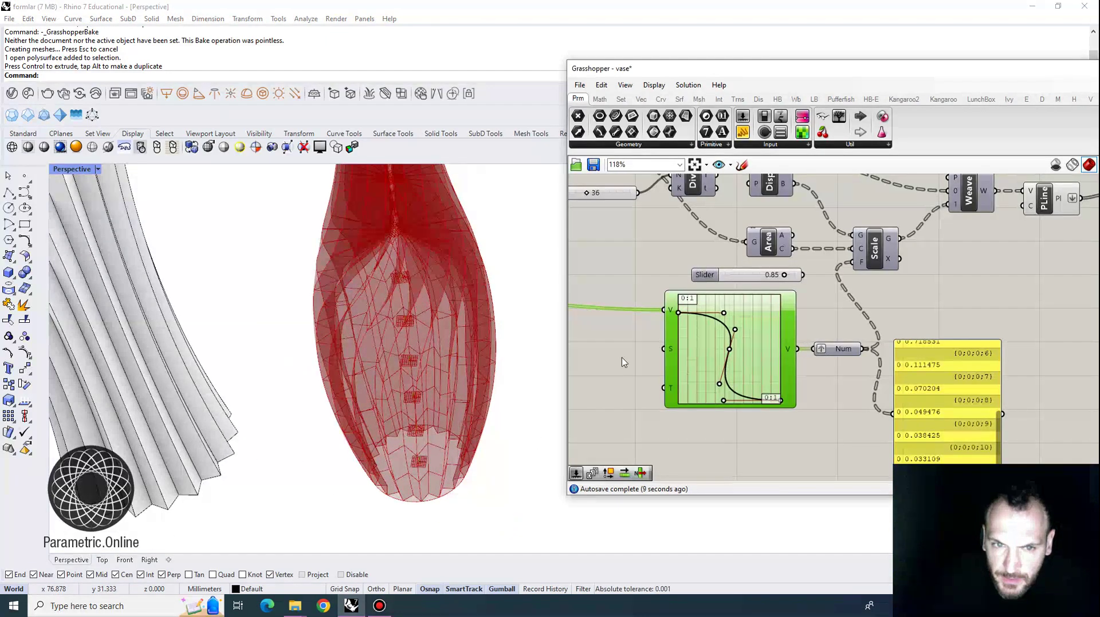
{"action": "scroll", "coordinate": [479, 390], "scroll_direction": "down", "scroll_amount": 4}
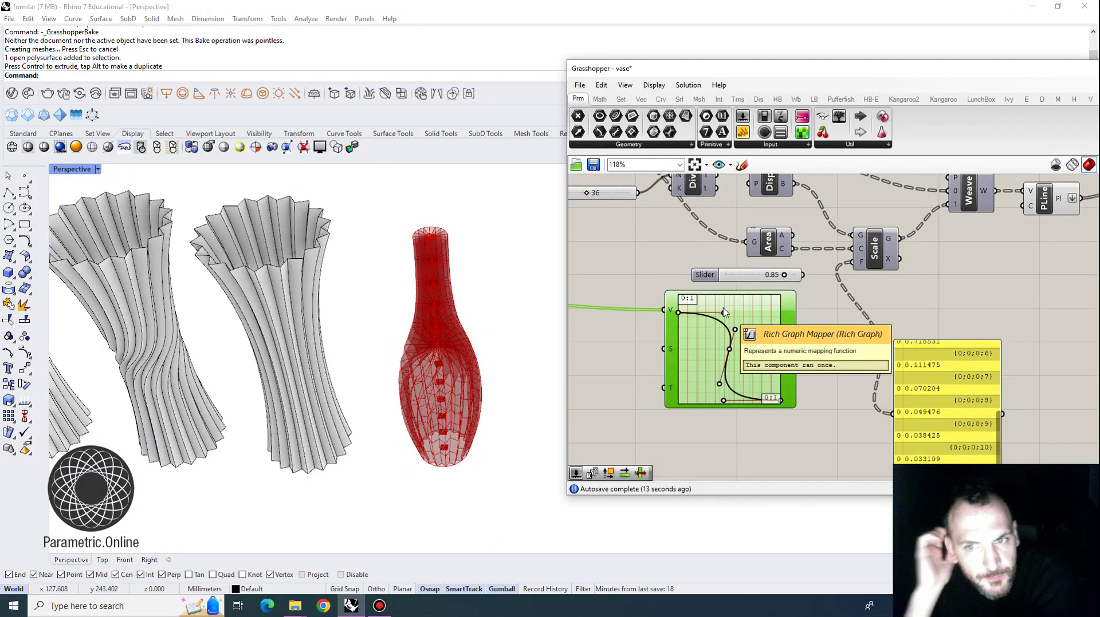
{"action": "scroll", "coordinate": [713, 312], "scroll_direction": "up", "scroll_amount": 2}
{"action": "left_click_drag", "start_coordinate": [667, 313], "coordinate": [719, 329]}
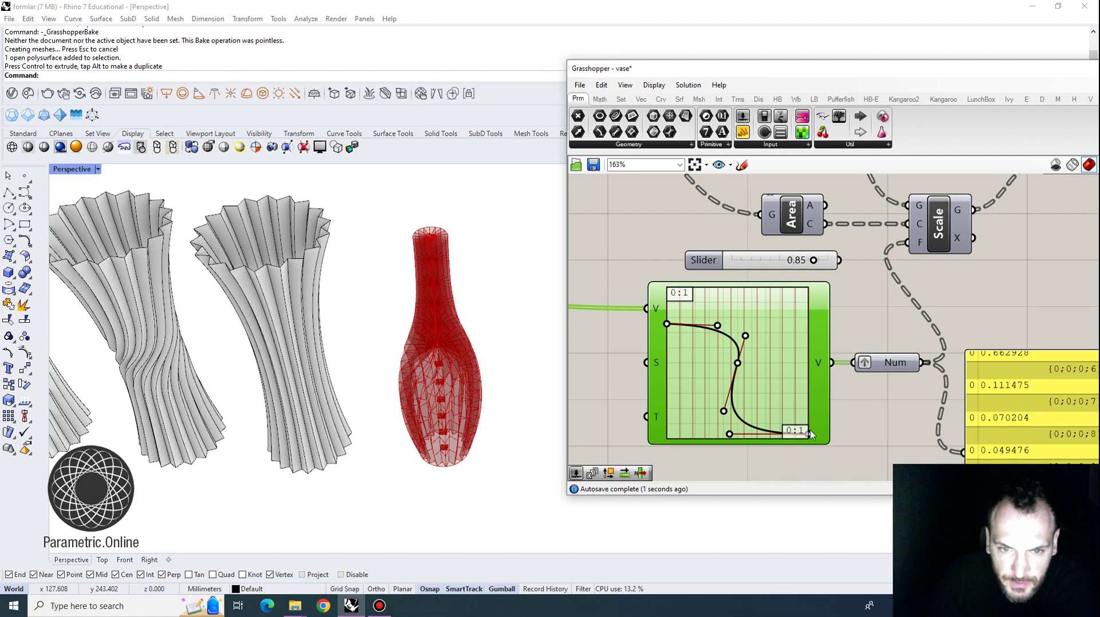
Step: Raise the graph's end point and its handle to the maximum value so the bottle's neck loses its pleats
{"action": "left_click_drag", "start_coordinate": [810, 431], "coordinate": [807, 358]}
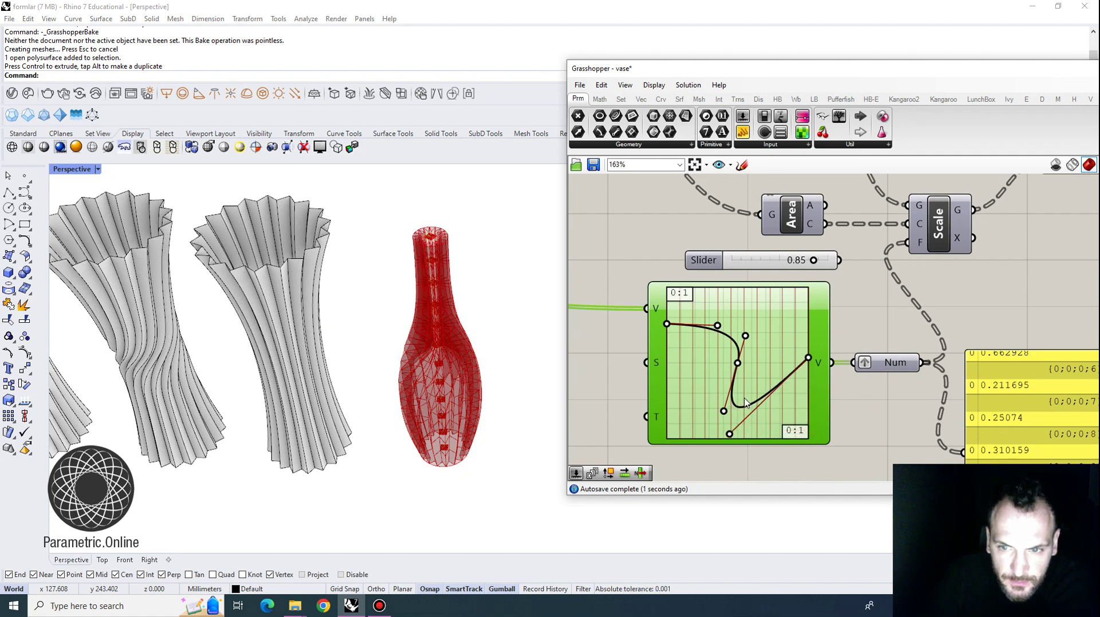
{"action": "left_click_drag", "start_coordinate": [730, 433], "coordinate": [749, 314]}
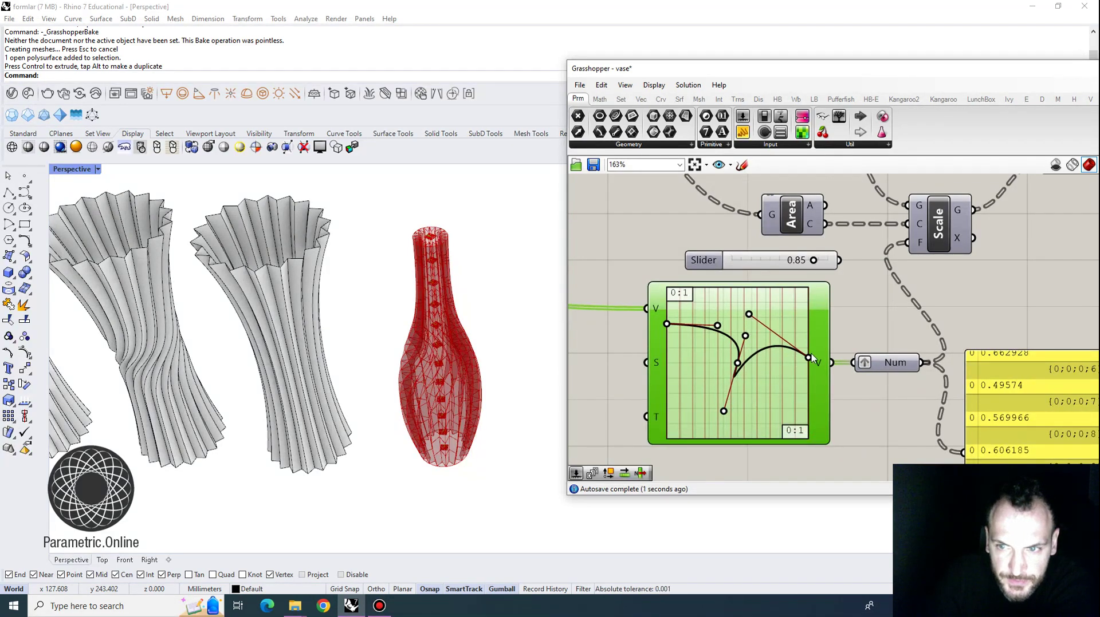
{"action": "left_click_drag", "start_coordinate": [810, 356], "coordinate": [808, 297]}
{"action": "scroll", "coordinate": [438, 240], "scroll_direction": "up", "scroll_amount": 5}
{"action": "left_click_drag", "start_coordinate": [745, 320], "coordinate": [743, 287]}
{"action": "scroll", "coordinate": [447, 384], "scroll_direction": "down", "scroll_amount": 5}
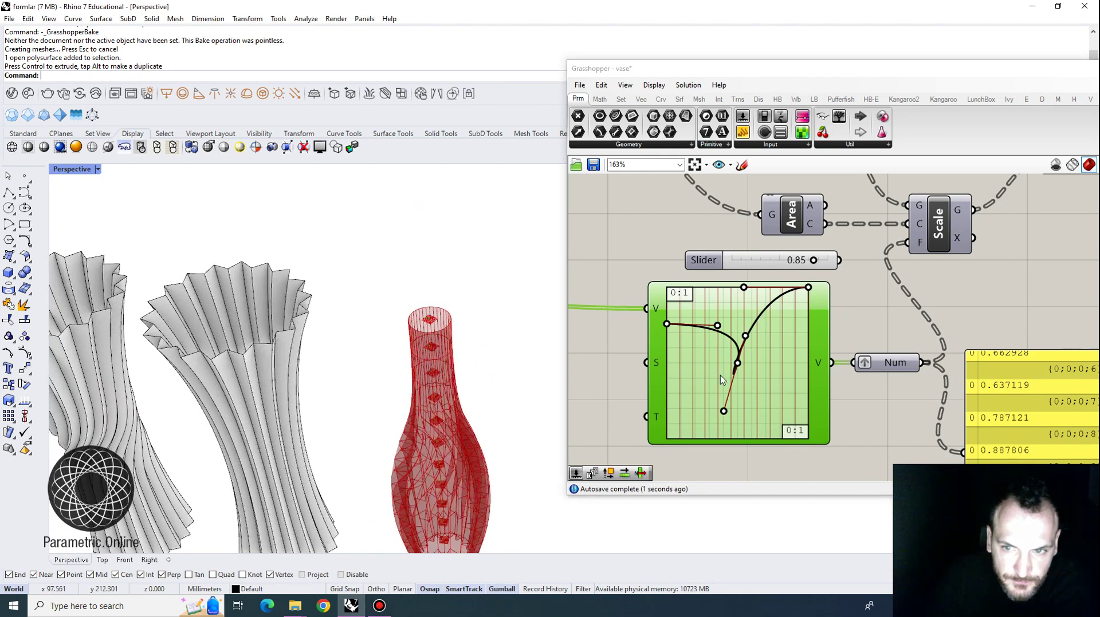
Step: Swing the graph's middle handle up and toward the start so the curve dips smoothly, and check the bottle
{"action": "scroll", "coordinate": [720, 376], "scroll_direction": "up", "scroll_amount": 3}
{"action": "left_click_drag", "start_coordinate": [727, 444], "coordinate": [713, 387]}
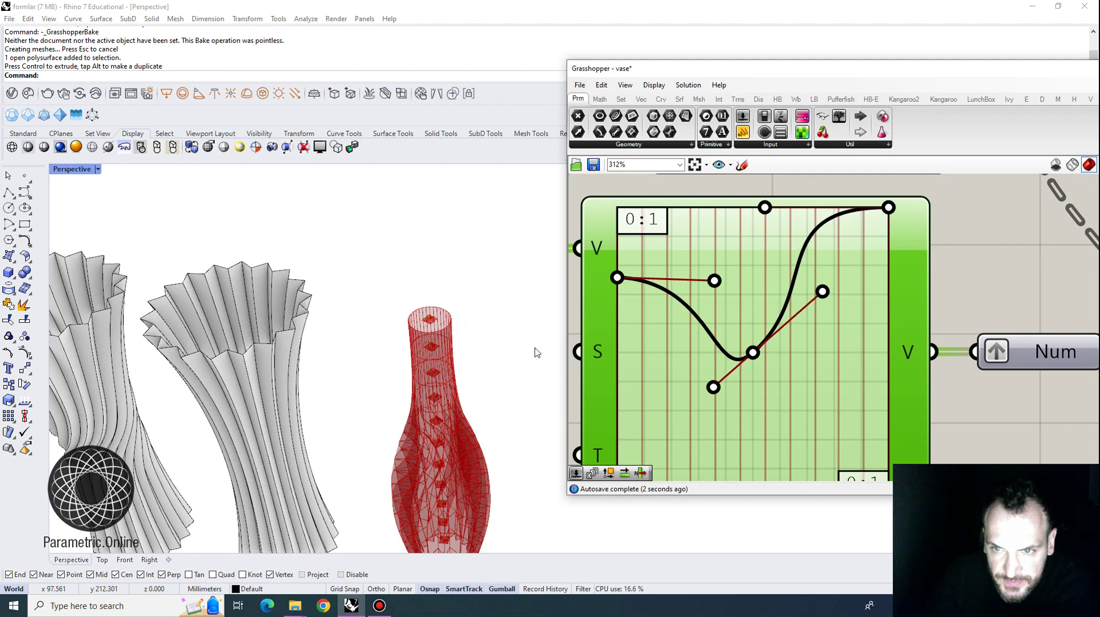
{"action": "scroll", "coordinate": [435, 321], "scroll_direction": "down", "scroll_amount": 5}
{"action": "scroll", "coordinate": [439, 407], "scroll_direction": "up", "scroll_amount": 6}
{"action": "right_click_drag", "start_coordinate": [461, 462], "coordinate": [471, 449]}
{"action": "scroll", "coordinate": [692, 305], "scroll_direction": "down", "scroll_amount": 1}
{"action": "scroll", "coordinate": [450, 392], "scroll_direction": "down", "scroll_amount": 5}
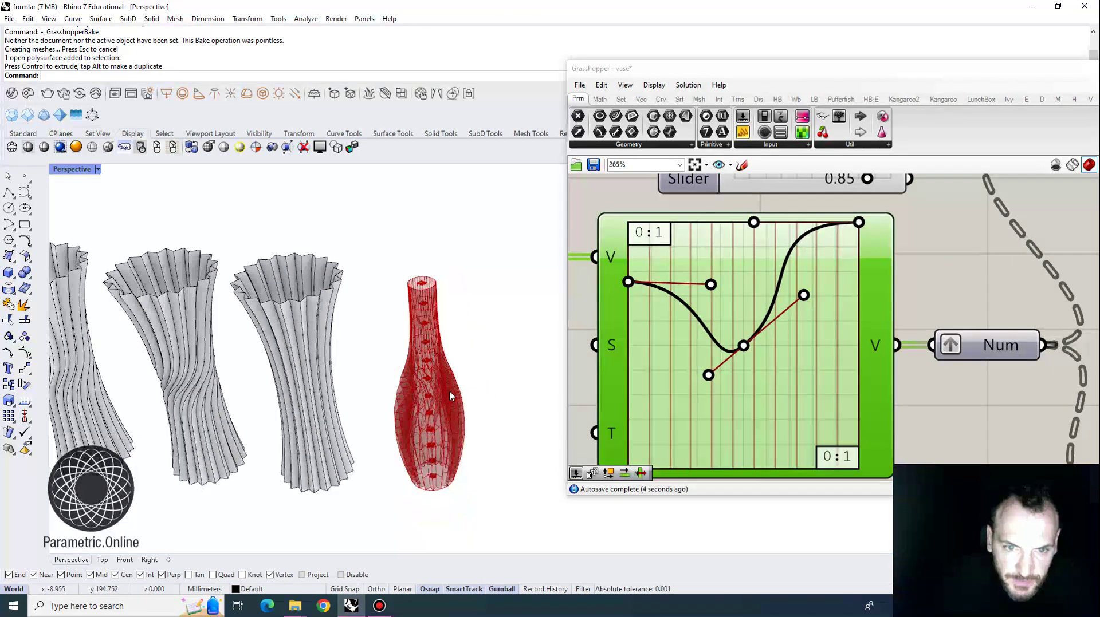
Step: Raise the graph's middle point and its lower handle to make the dip shallower, and check the bottle's pleats
{"action": "right_click_drag", "start_coordinate": [450, 395], "coordinate": [465, 387]}
{"action": "left_click_drag", "start_coordinate": [743, 346], "coordinate": [747, 305]}
{"action": "left_click_drag", "start_coordinate": [720, 339], "coordinate": [719, 320]}
{"action": "scroll", "coordinate": [432, 373], "scroll_direction": "up", "scroll_amount": 3}
{"action": "scroll", "coordinate": [431, 372], "scroll_direction": "down", "scroll_amount": 5}
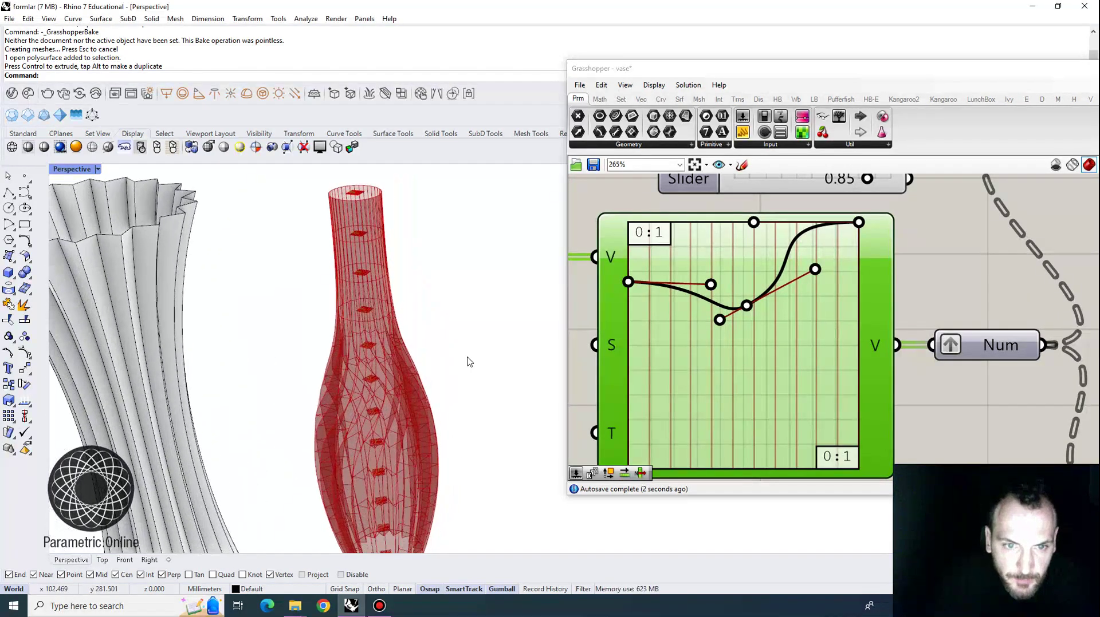
{"action": "scroll", "coordinate": [429, 387], "scroll_direction": "up", "scroll_amount": 3}
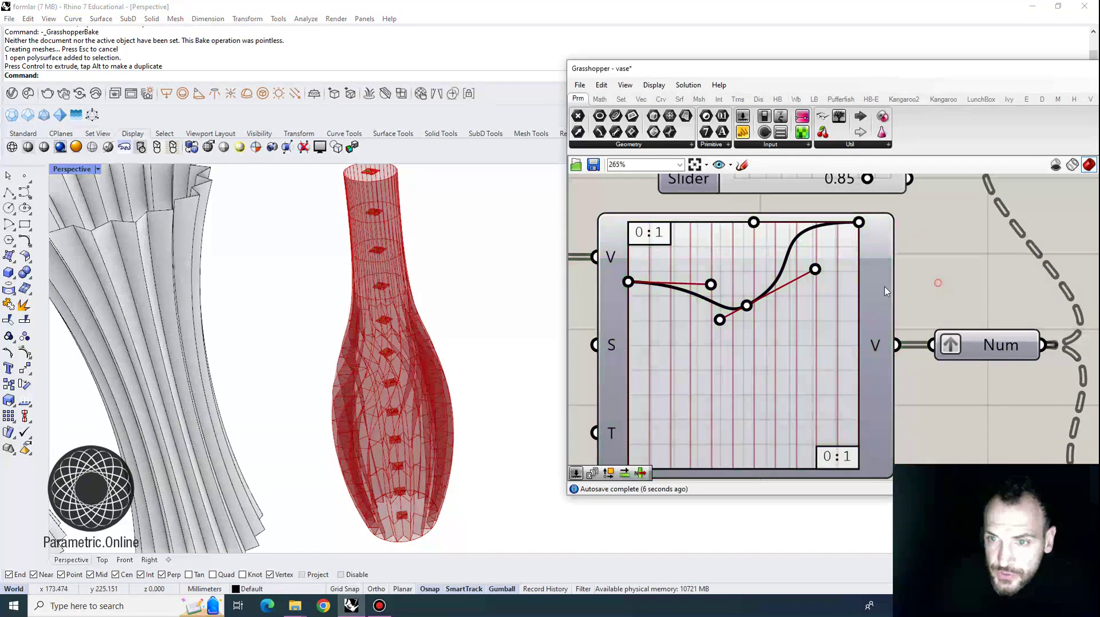
Step: Set the Count slider feeding the curve division to 30 and check the bottle's pleats
{"action": "scroll", "coordinate": [885, 287], "scroll_direction": "down", "scroll_amount": 3}
{"action": "scroll", "coordinate": [744, 290], "scroll_direction": "down", "scroll_amount": 2}
{"action": "scroll", "coordinate": [744, 275], "scroll_direction": "up", "scroll_amount": 3}
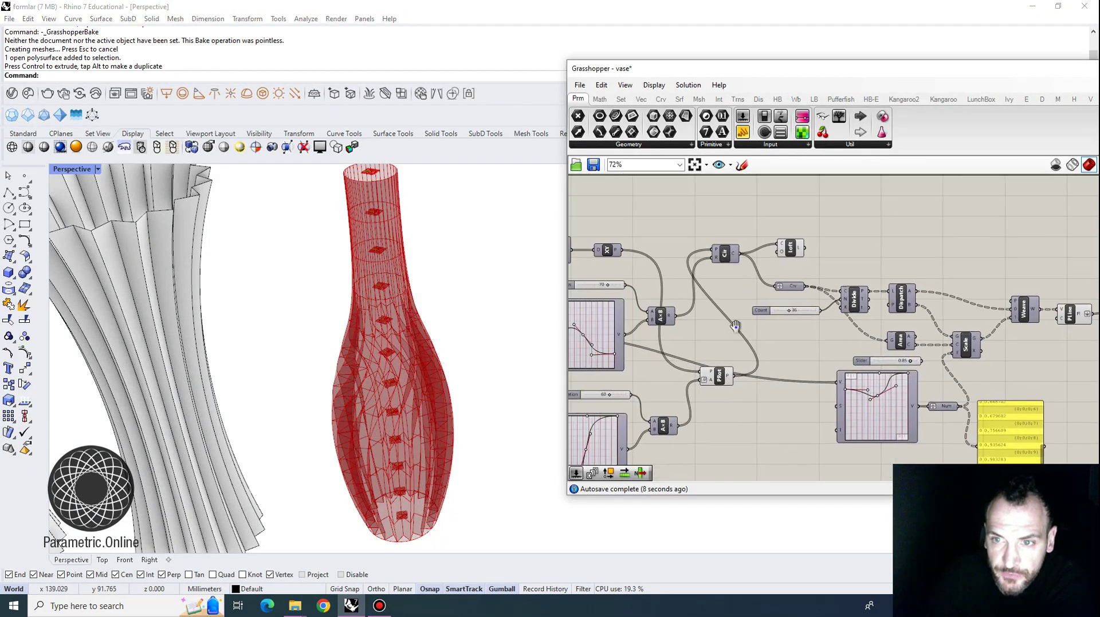
{"action": "right_click_drag", "start_coordinate": [810, 318], "coordinate": [794, 258]}
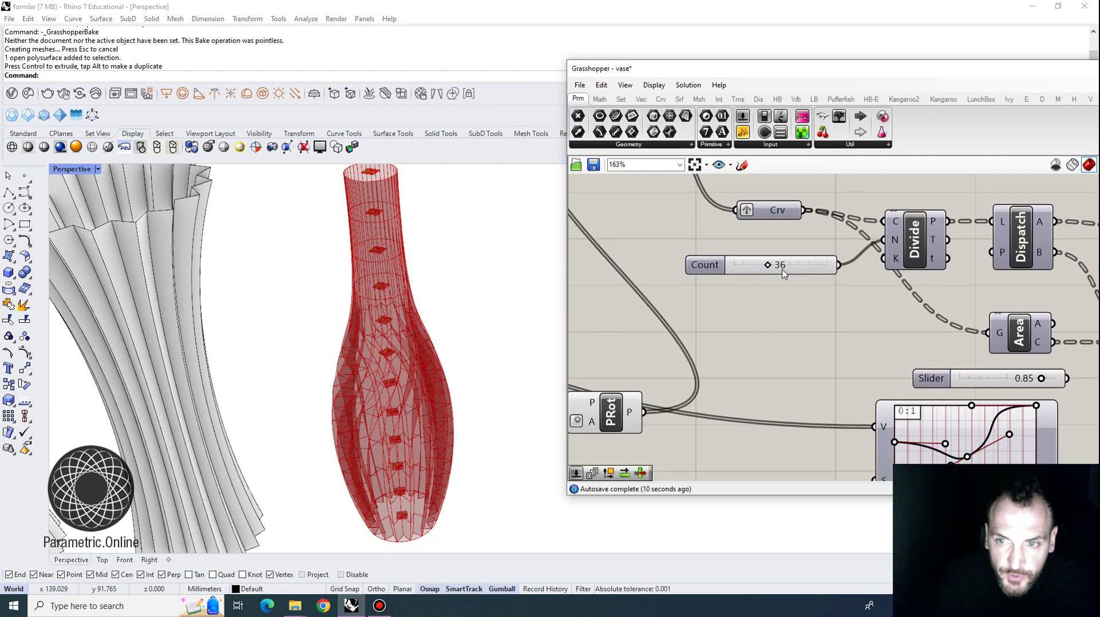
{"action": "double_click", "coordinate": [786, 267]}
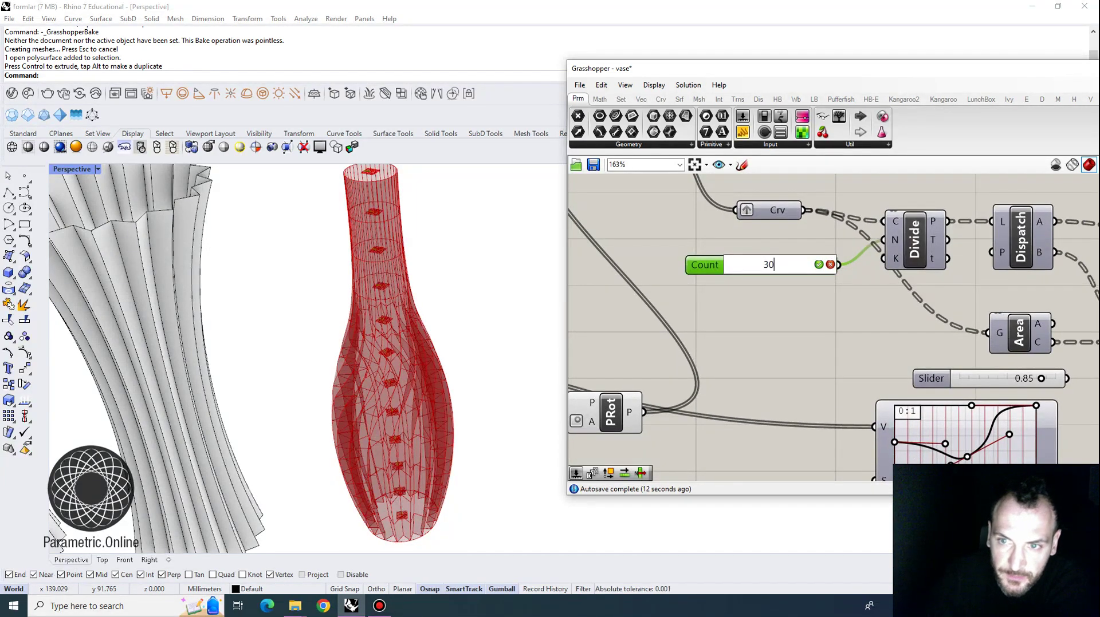
{"action": "type", "text": "30"}
{"action": "key", "text": "Return"}
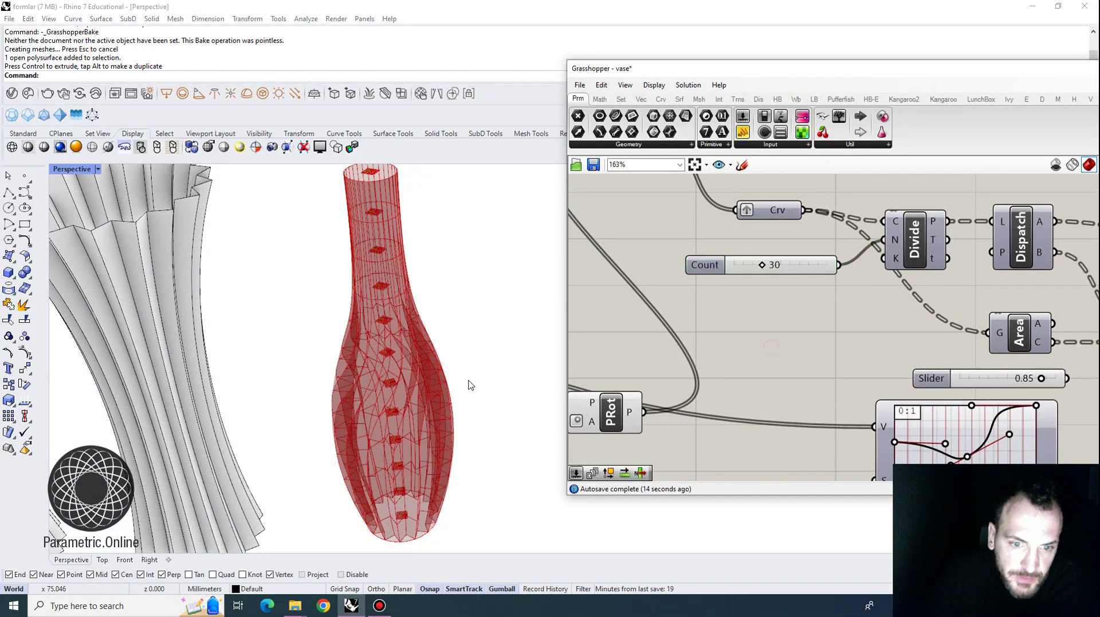
{"action": "right_click_drag", "start_coordinate": [404, 384], "coordinate": [419, 357]}
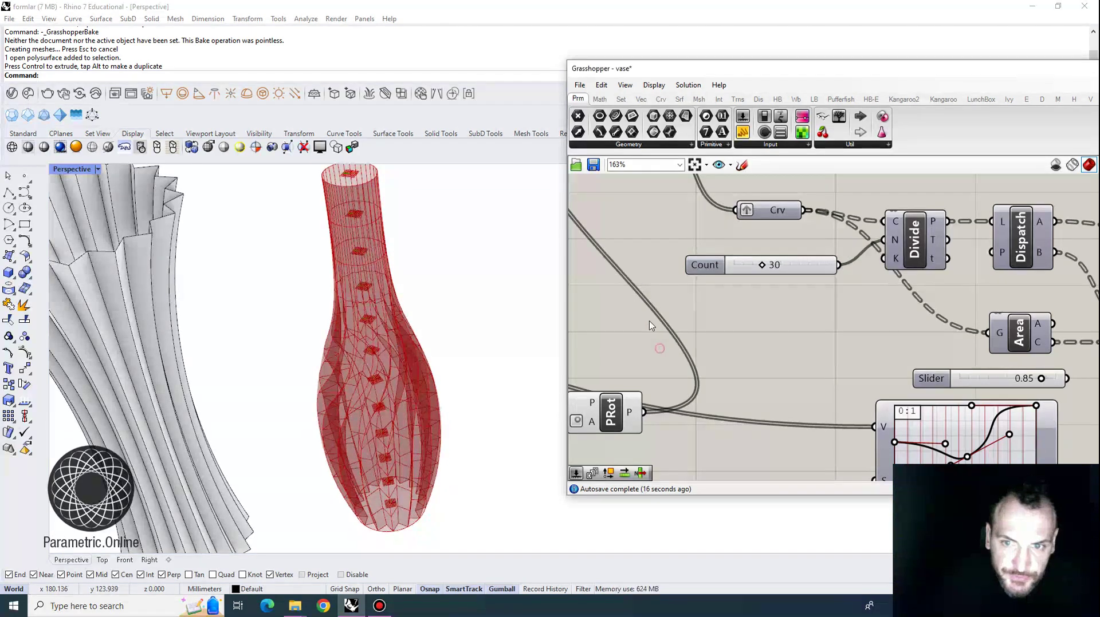
Step: Bake the final Loft of the pleated bottle and move the baked copy sideways, clear of the preview
{"action": "scroll", "coordinate": [650, 322], "scroll_direction": "down", "scroll_amount": 5}
{"action": "scroll", "coordinate": [837, 283], "scroll_direction": "up", "scroll_amount": 5}
{"action": "left_click", "coordinate": [837, 284]}
{"action": "right_click", "coordinate": [844, 280]}
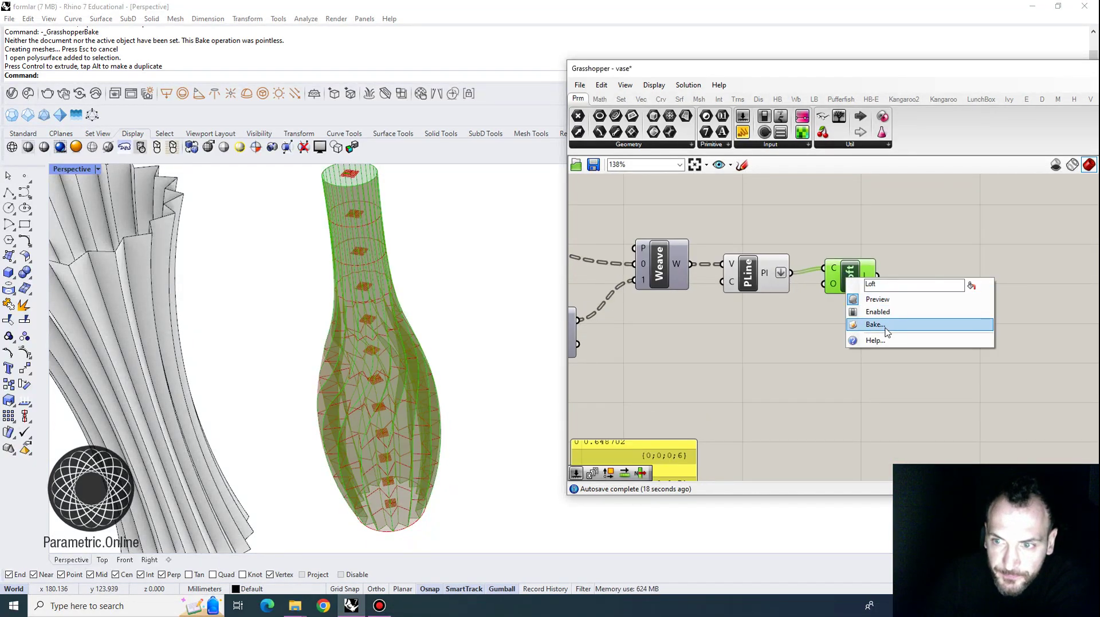
{"action": "left_click", "coordinate": [885, 326]}
{"action": "scroll", "coordinate": [411, 388], "scroll_direction": "down", "scroll_amount": 7}
{"action": "left_click", "coordinate": [413, 388]}
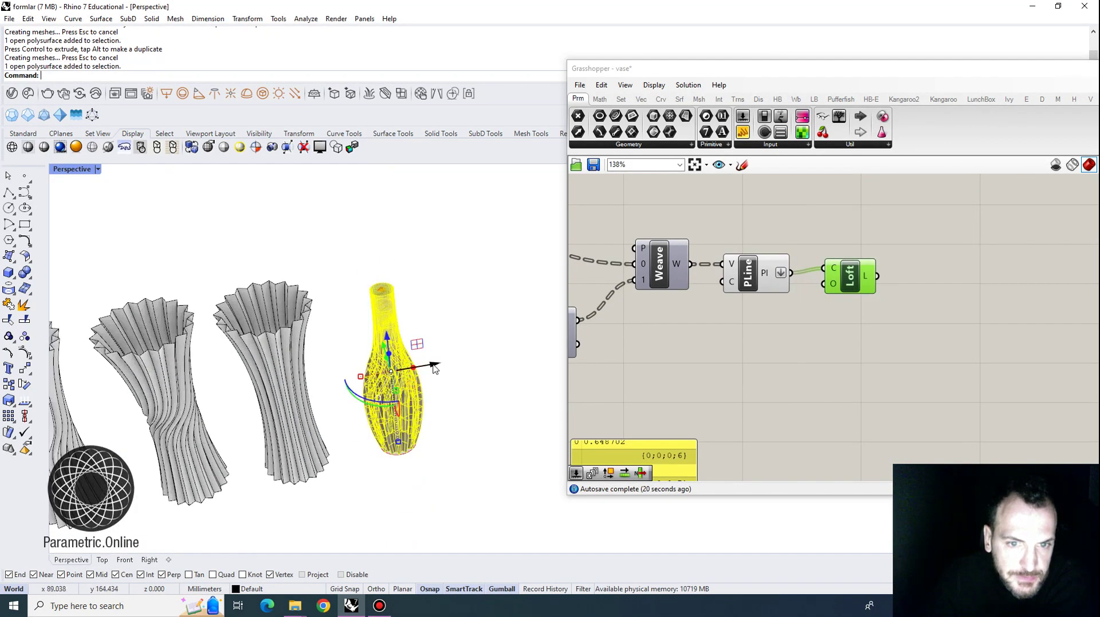
{"action": "left_click_drag", "start_coordinate": [437, 368], "coordinate": [525, 350]}
{"action": "left_click", "coordinate": [511, 418]}
Step: Examine the baked bottle's pleats and neck from several angles, close up and beside the other vases
{"action": "scroll", "coordinate": [494, 433], "scroll_direction": "up", "scroll_amount": 5}
{"action": "right_click_drag", "start_coordinate": [511, 417], "coordinate": [495, 436]}
{"action": "scroll", "coordinate": [487, 440], "scroll_direction": "down", "scroll_amount": 5}
{"action": "scroll", "coordinate": [496, 440], "scroll_direction": "up", "scroll_amount": 6}
{"action": "scroll", "coordinate": [495, 437], "scroll_direction": "down", "scroll_amount": 6}
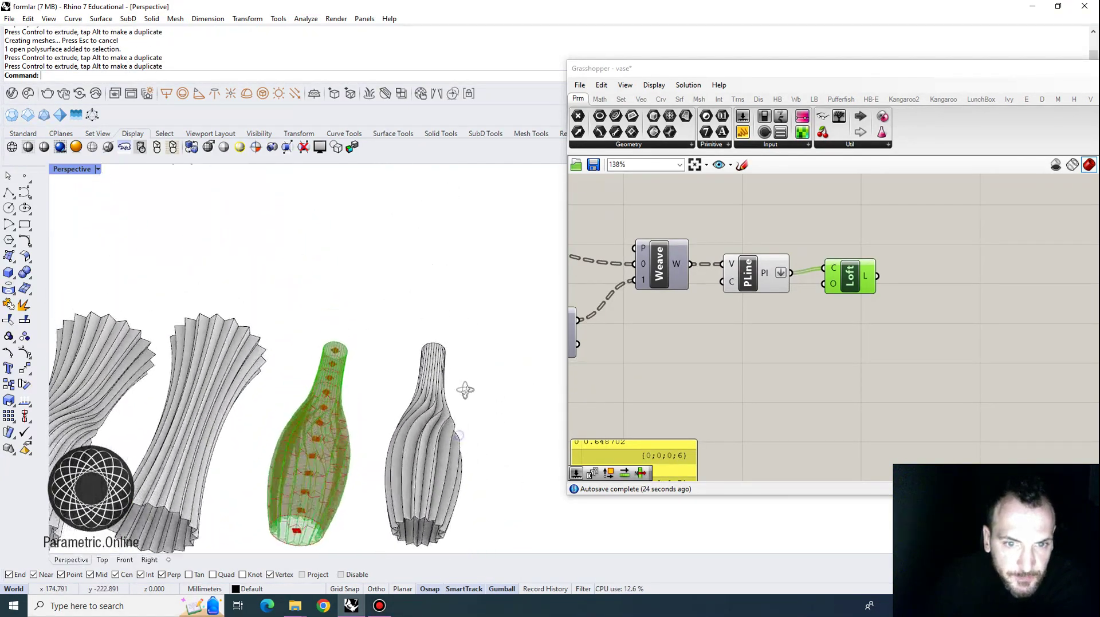
{"action": "right_click_drag", "start_coordinate": [461, 387], "coordinate": [442, 437]}
{"action": "scroll", "coordinate": [368, 307], "scroll_direction": "up", "scroll_amount": 6}
{"action": "scroll", "coordinate": [442, 437], "scroll_direction": "down", "scroll_amount": 5}
{"action": "right_click_drag", "start_coordinate": [424, 473], "coordinate": [436, 452]}
{"action": "scroll", "coordinate": [447, 477], "scroll_direction": "down", "scroll_amount": 3}
{"action": "scroll", "coordinate": [744, 303], "scroll_direction": "down", "scroll_amount": 3}
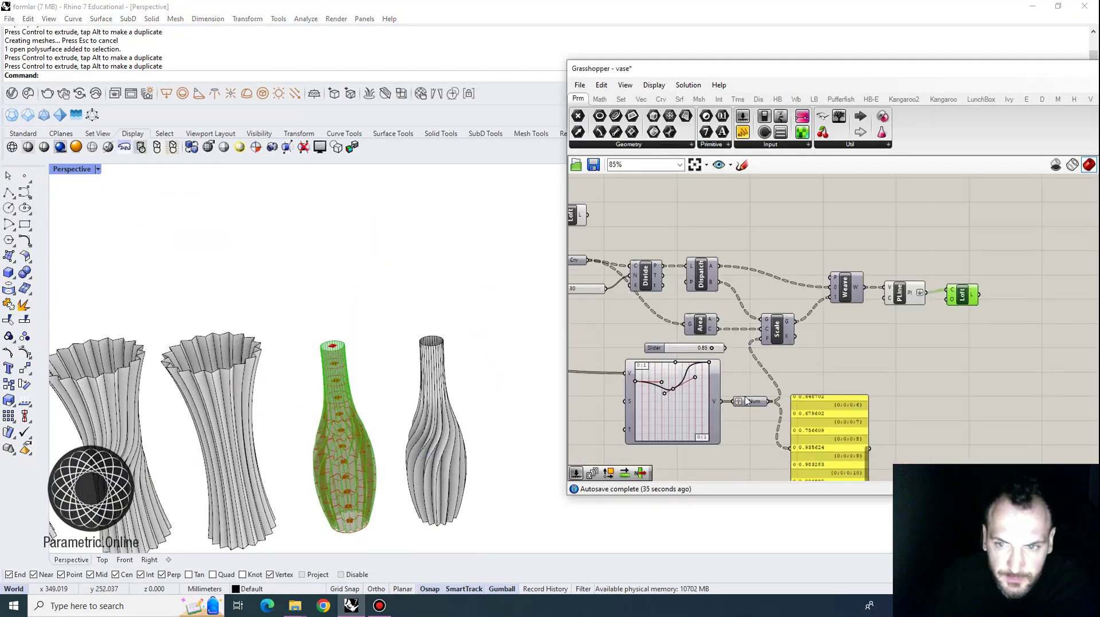
Step: Lower the graph's start and middle points slightly, keeping the start handle level with its point
{"action": "scroll", "coordinate": [750, 305], "scroll_direction": "up", "scroll_amount": 5}
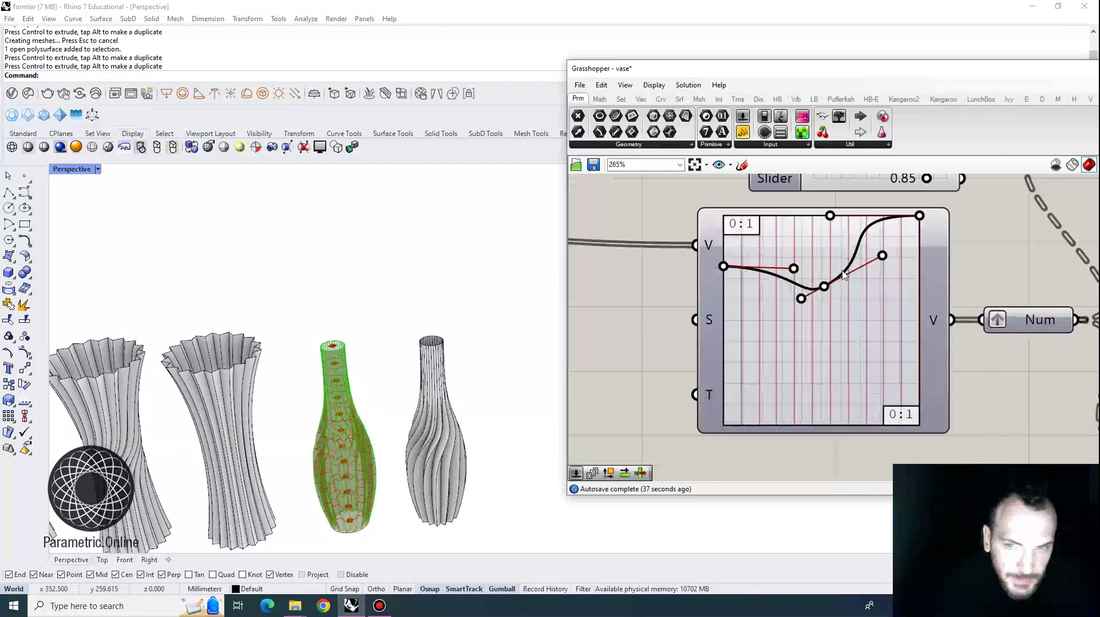
{"action": "scroll", "coordinate": [851, 271], "scroll_direction": "up", "scroll_amount": 4}
{"action": "left_click_drag", "start_coordinate": [772, 268], "coordinate": [777, 235]}
{"action": "mouse_move", "coordinate": [815, 293]}
{"action": "left_mouse_down"}
{"action": "mouse_move", "coordinate": [814, 263]}
{"action": "mouse_move", "coordinate": [816, 304]}
{"action": "left_mouse_up"}
{"action": "left_click_drag", "start_coordinate": [676, 231], "coordinate": [675, 266]}
{"action": "left_click_drag", "start_coordinate": [776, 235], "coordinate": [780, 267]}
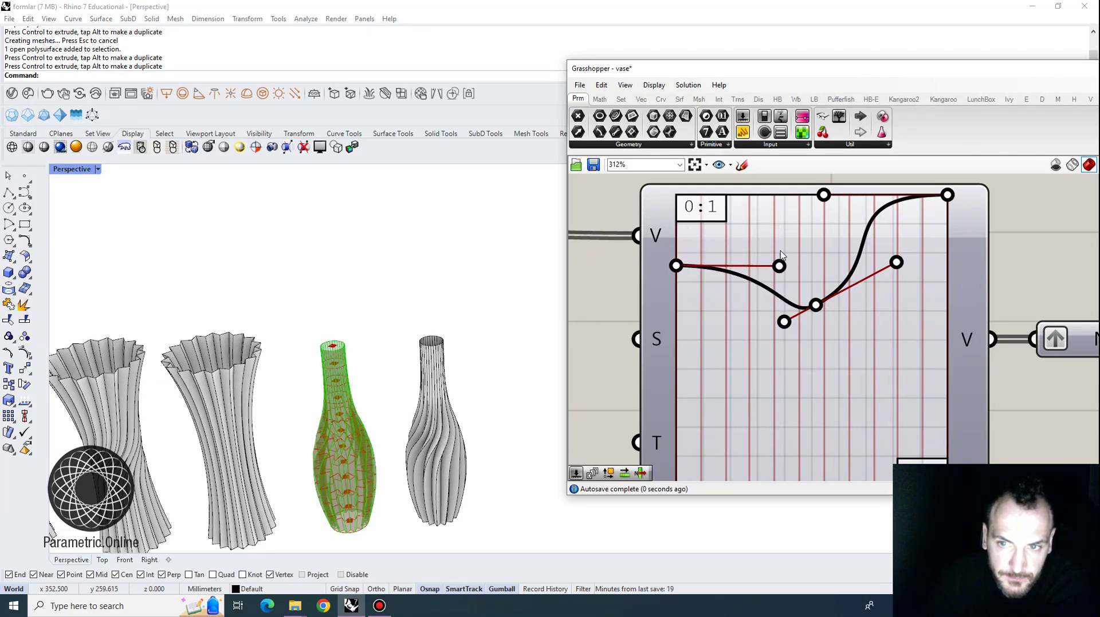
{"action": "scroll", "coordinate": [800, 166], "scroll_direction": "down", "scroll_amount": 4}
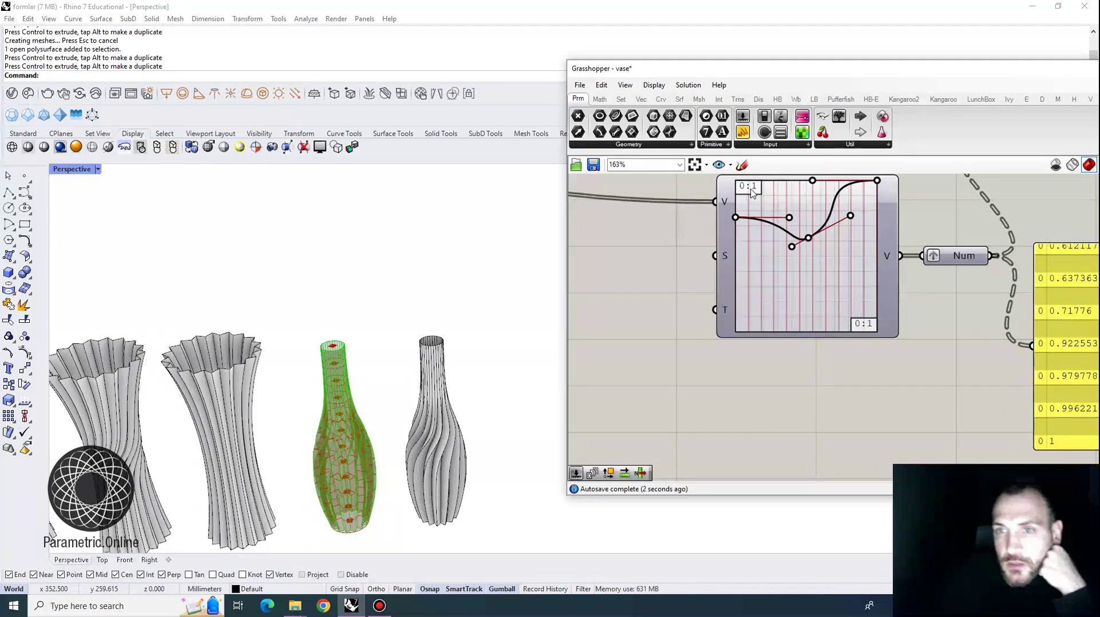
Step: Try to set the graph's lower Y limit, Y[0], to 0.7 in the Graph Editor
{"action": "double_click", "coordinate": [752, 193]}
{"action": "left_click_drag", "start_coordinate": [714, 111], "coordinate": [518, 118]}
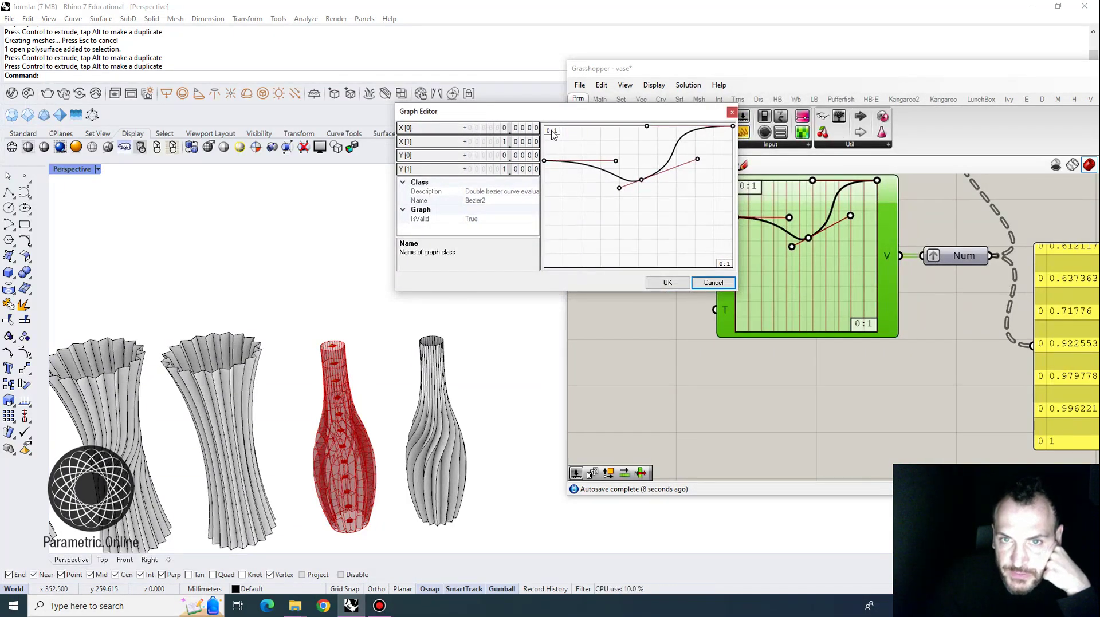
{"action": "double_click", "coordinate": [495, 156]}
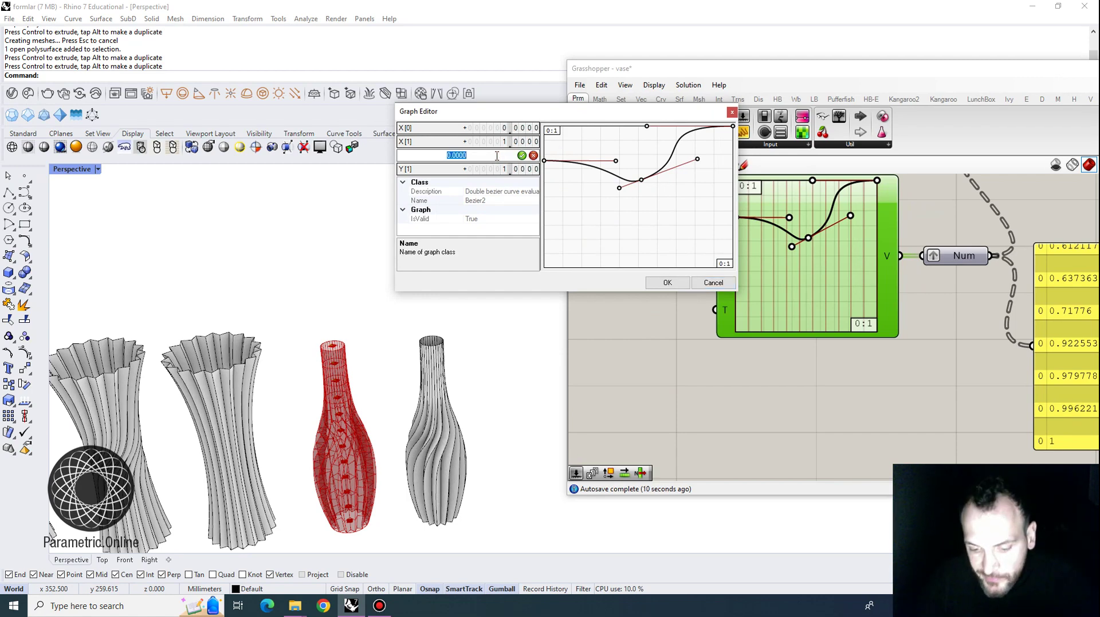
{"action": "type", "text": "0.7"}
{"action": "key", "text": "Return"}
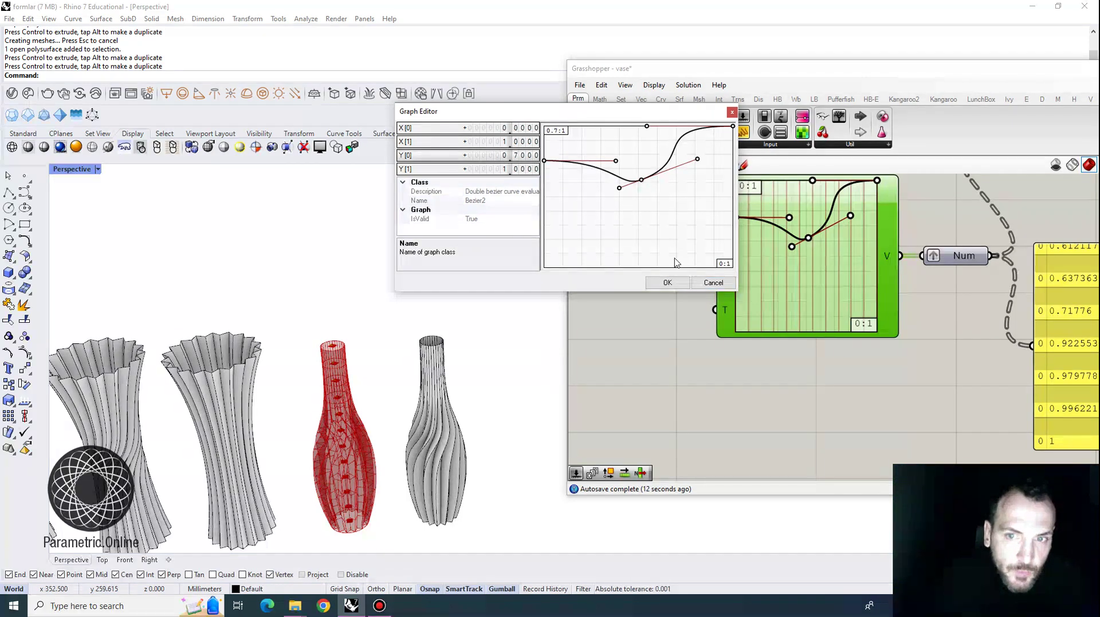
{"action": "left_click", "coordinate": [665, 284]}
Step: Retry entering 0.7 as the graph's Y[0] value, and look through the graph's options
{"action": "scroll", "coordinate": [828, 273], "scroll_direction": "down", "scroll_amount": 2}
{"action": "scroll", "coordinate": [745, 258], "scroll_direction": "up", "scroll_amount": 4}
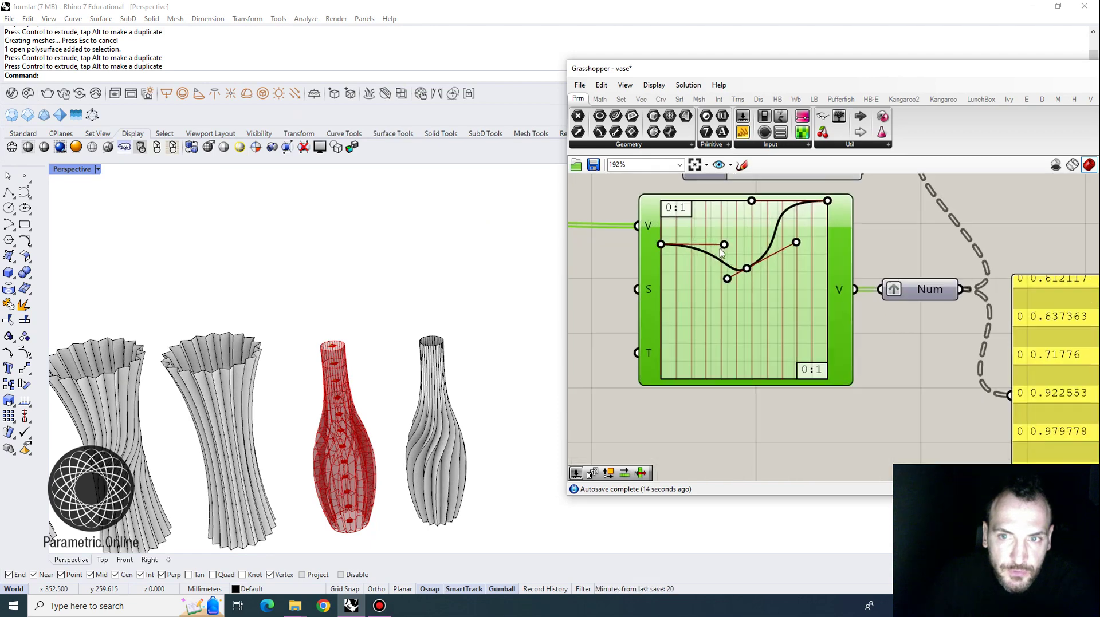
{"action": "double_click", "coordinate": [699, 230]}
{"action": "double_click", "coordinate": [608, 184]}
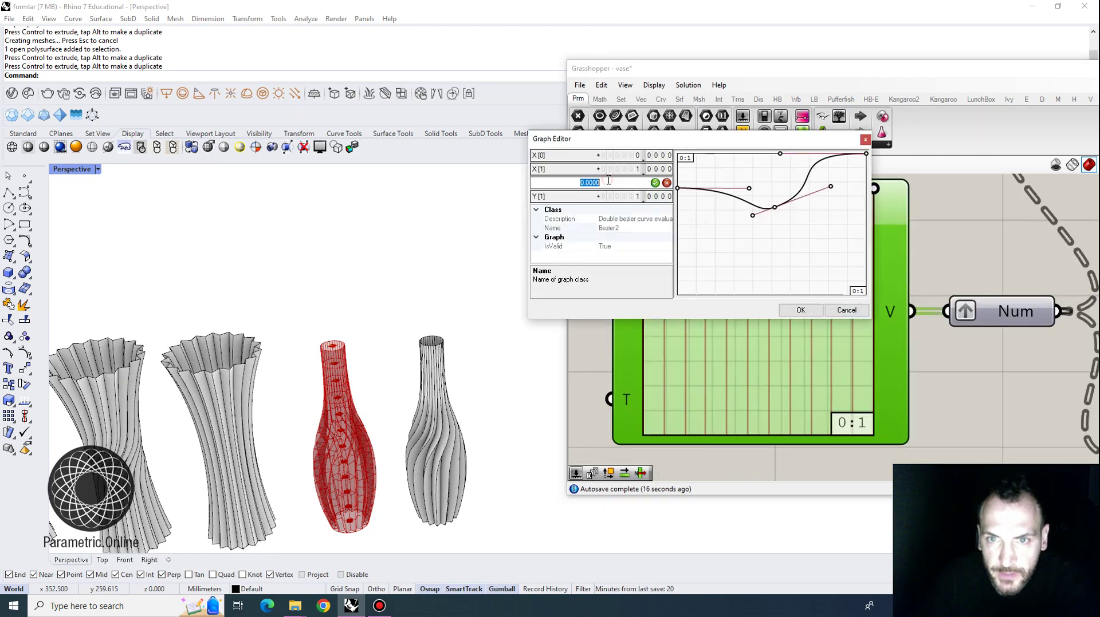
{"action": "type", "text": "0.7"}
{"action": "key", "text": "Return"}
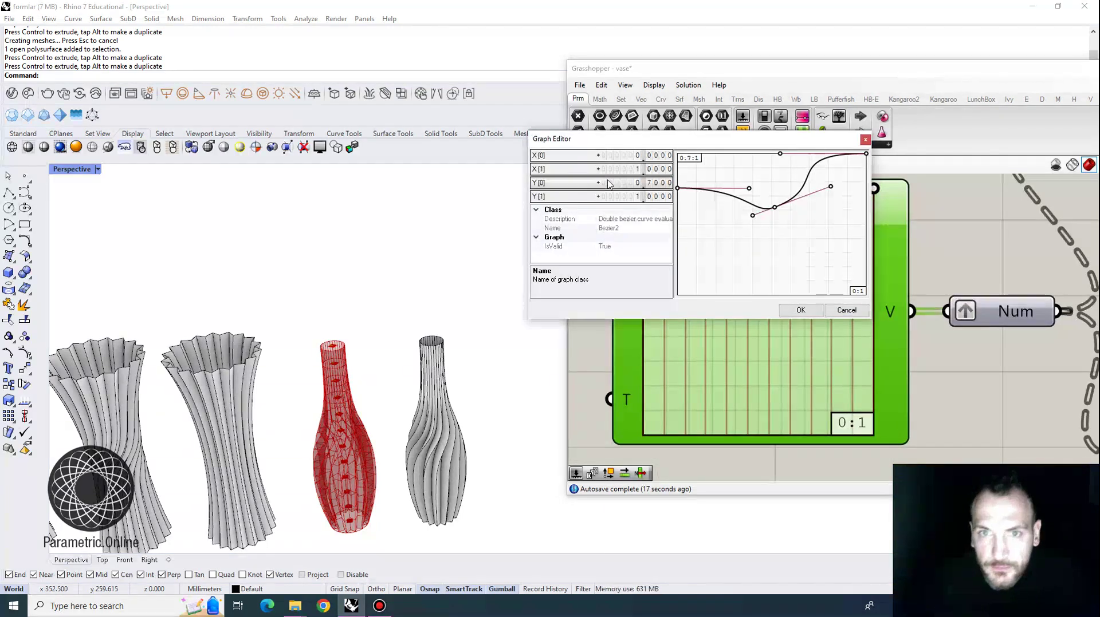
{"action": "left_click", "coordinate": [800, 309]}
{"action": "right_click", "coordinate": [655, 198]}
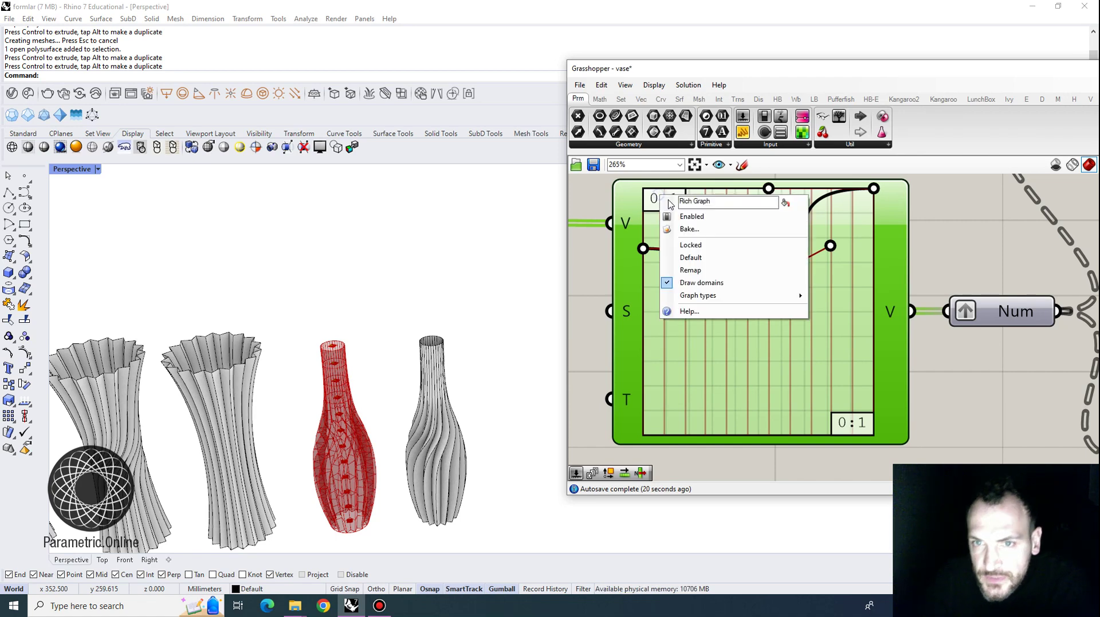
{"action": "left_click", "coordinate": [640, 209]}
{"action": "scroll", "coordinate": [642, 229], "scroll_direction": "down", "scroll_amount": 2}
{"action": "right_click_drag", "start_coordinate": [644, 239], "coordinate": [779, 283]}
{"action": "mouse_move", "coordinate": [778, 306]}
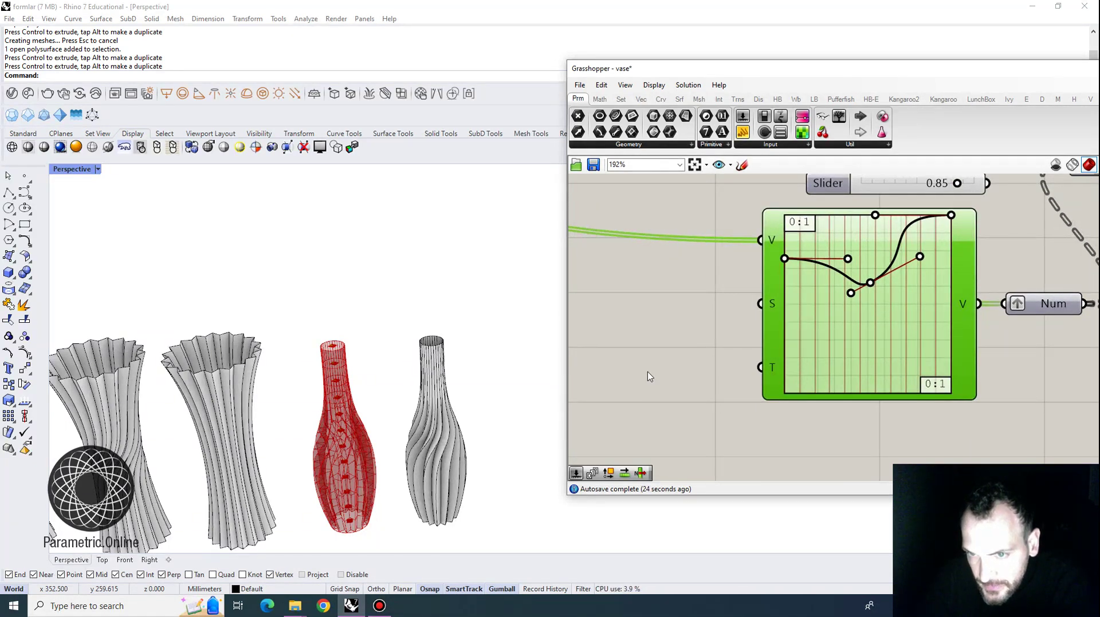
{"action": "right_click_drag", "start_coordinate": [650, 377], "coordinate": [747, 294]}
{"action": "double_click", "coordinate": [714, 324]}
{"action": "type", "text": "const"}
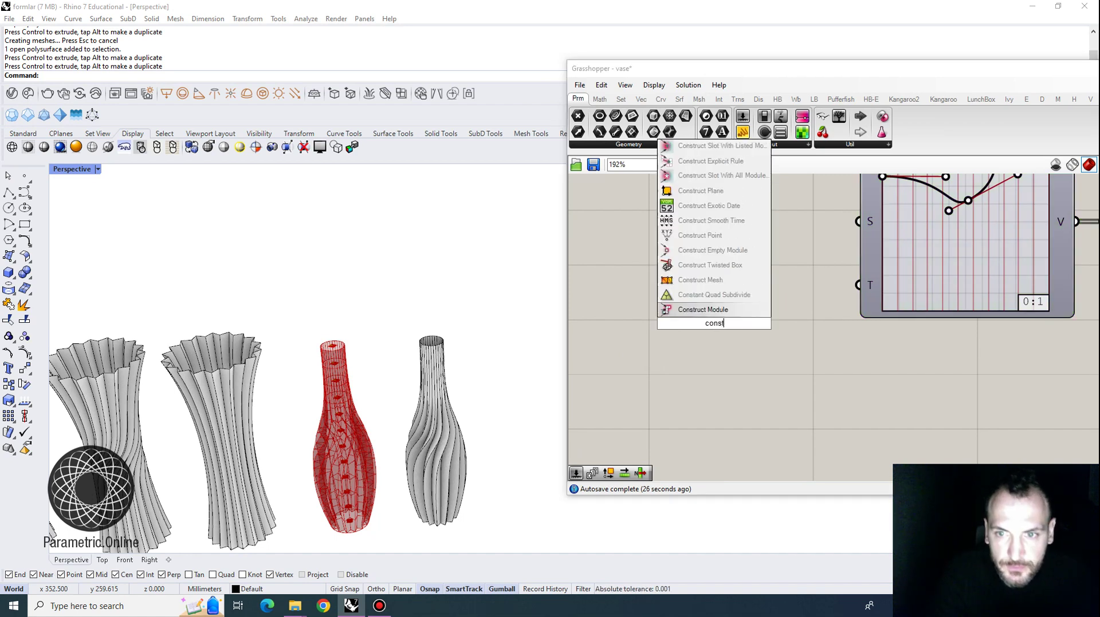
{"action": "type", "text": "ruct"}
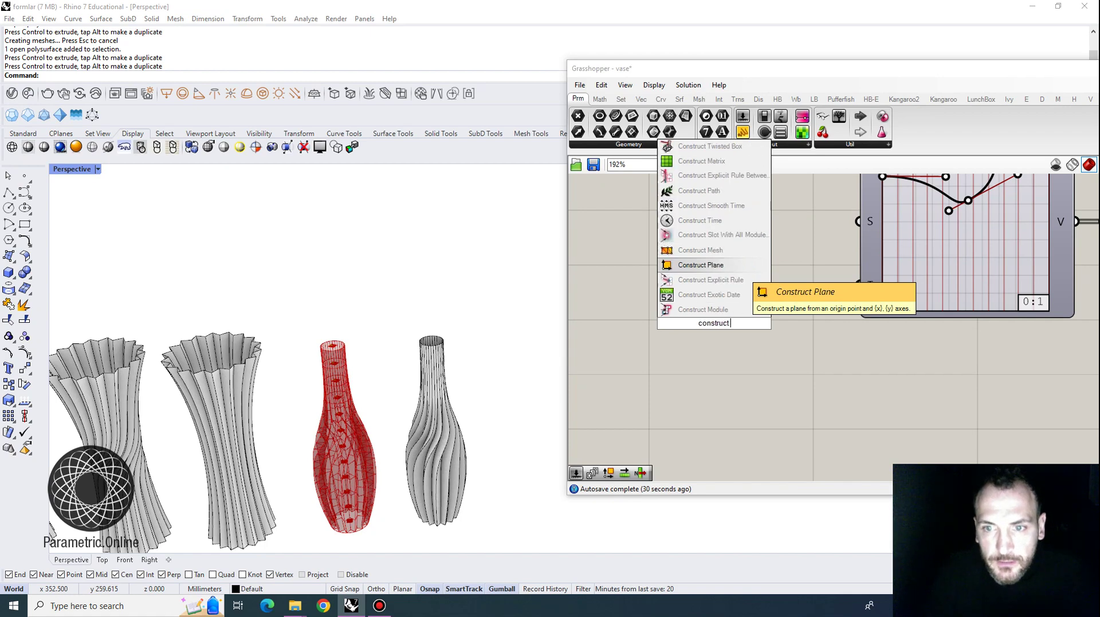
{"action": "type", "text": " doma"}
{"action": "left_click", "coordinate": [713, 277]}
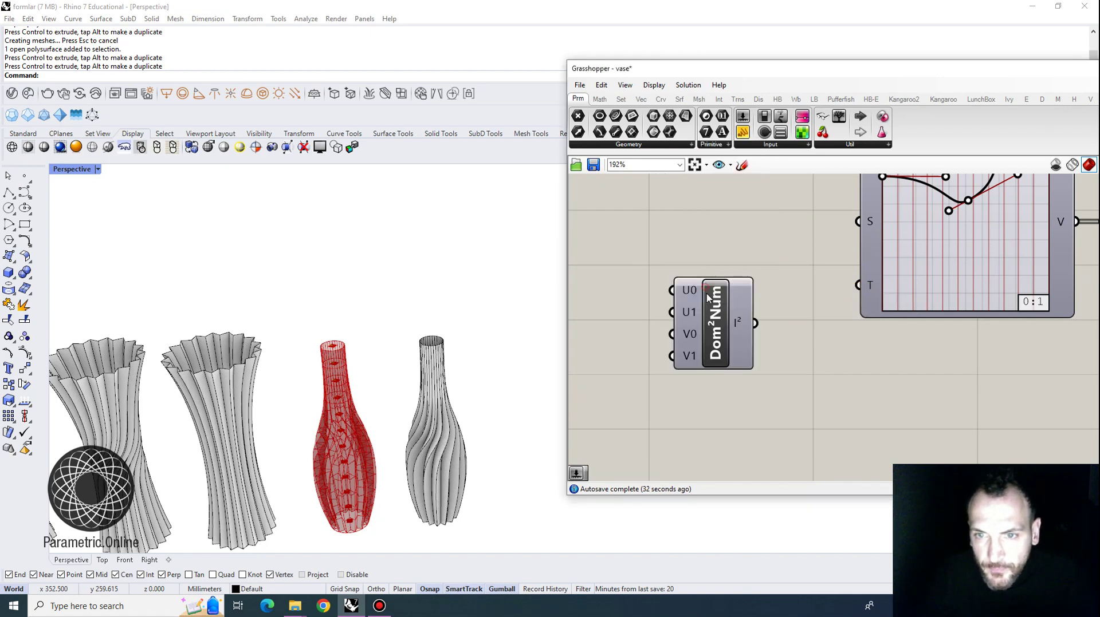
{"action": "key", "text": "Delete"}
Step: Add a Construct Domain component on the canvas beside the graph
{"action": "double_click", "coordinate": [735, 311]}
{"action": "type", "text": "construc"}
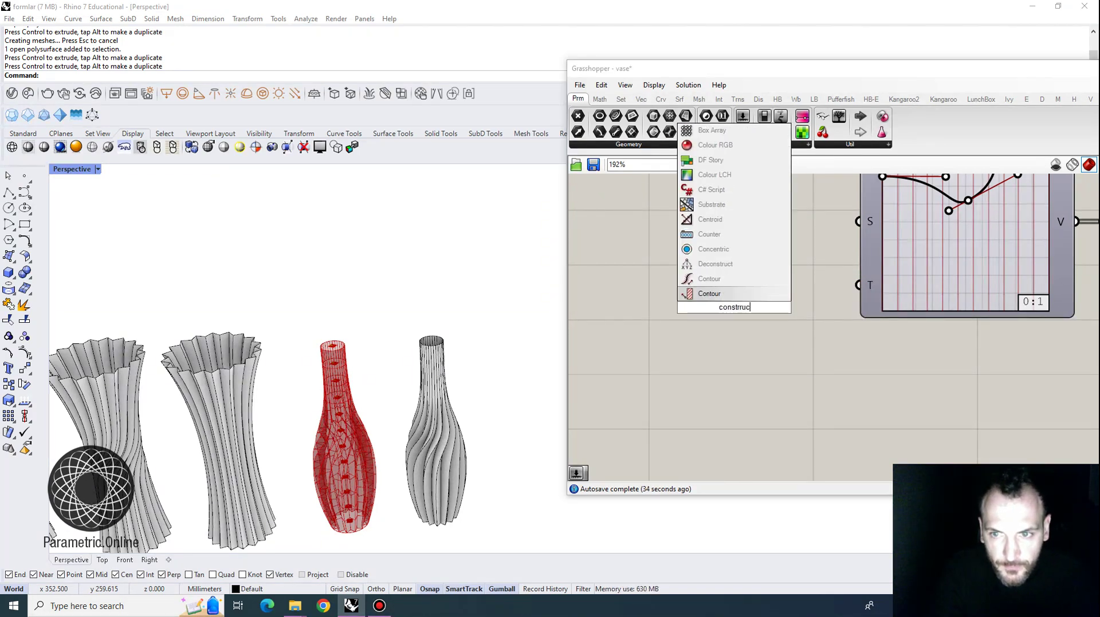
{"action": "type", "text": "t doma"}
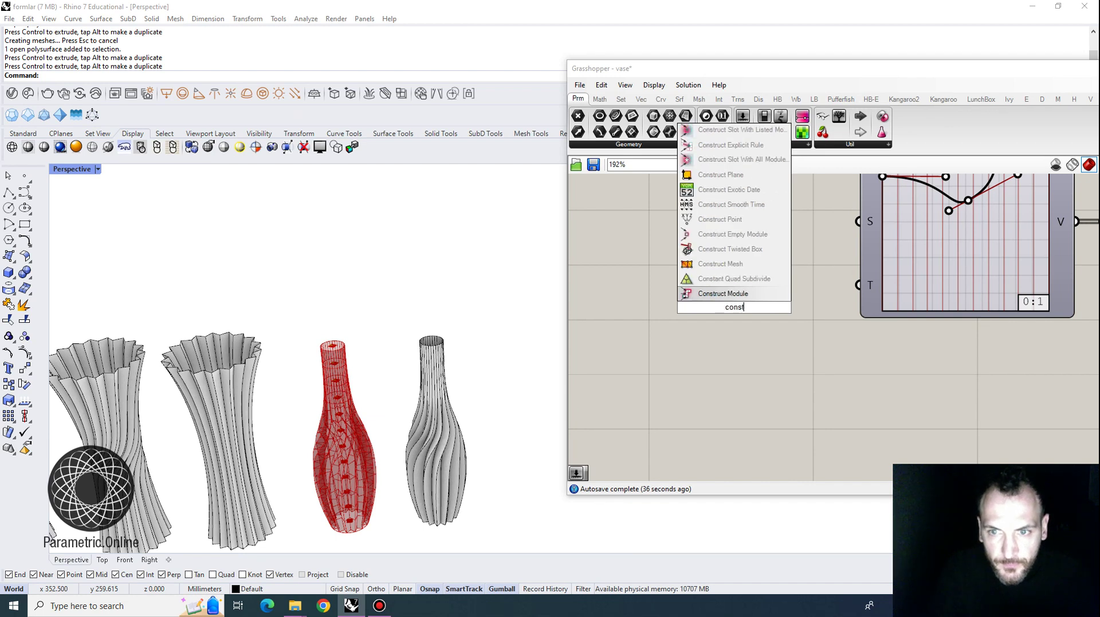
{"action": "key", "text": "Return"}
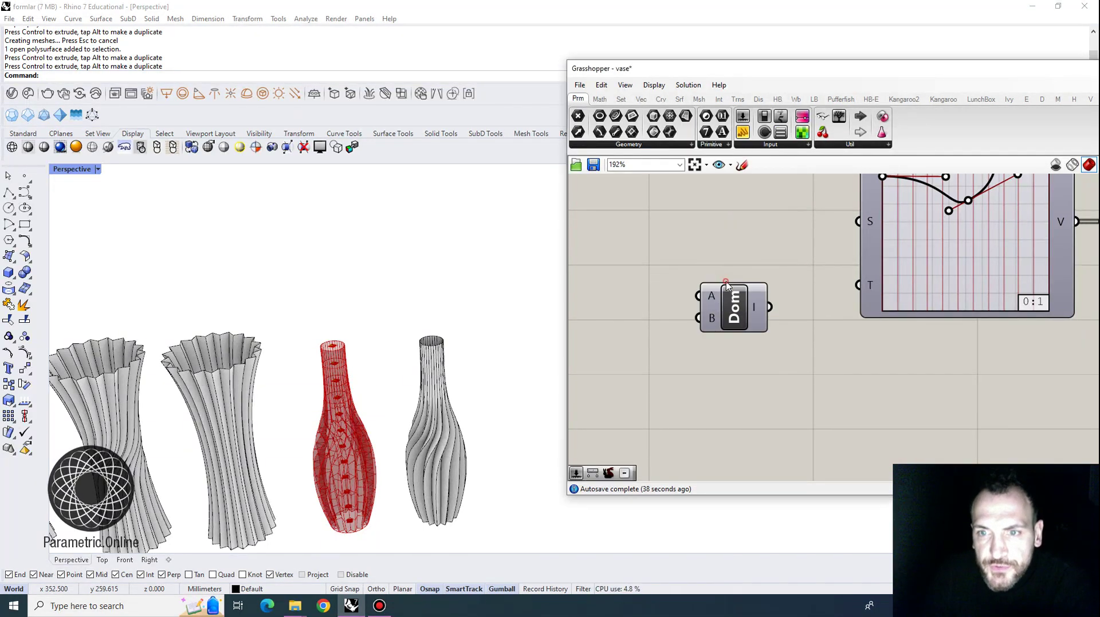
Step: Create a 0.7 number slider for the domain's A input and connect the domain to the graph's T input
{"action": "right_click_drag", "start_coordinate": [603, 292], "coordinate": [670, 295]}
{"action": "double_click", "coordinate": [670, 293]}
{"action": "type", "text": "0.7"}
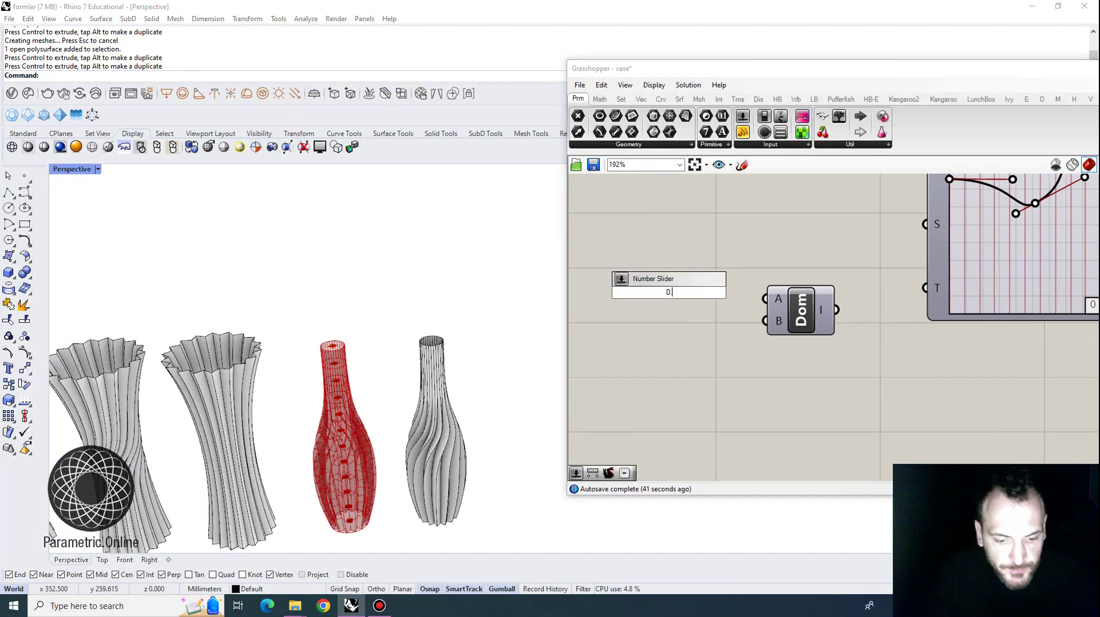
{"action": "key", "text": "Return"}
{"action": "left_click_drag", "start_coordinate": [770, 298], "coordinate": [704, 299]}
{"action": "right_click_drag", "start_coordinate": [890, 295], "coordinate": [839, 362]}
{"action": "left_click_drag", "start_coordinate": [734, 368], "coordinate": [735, 368]}
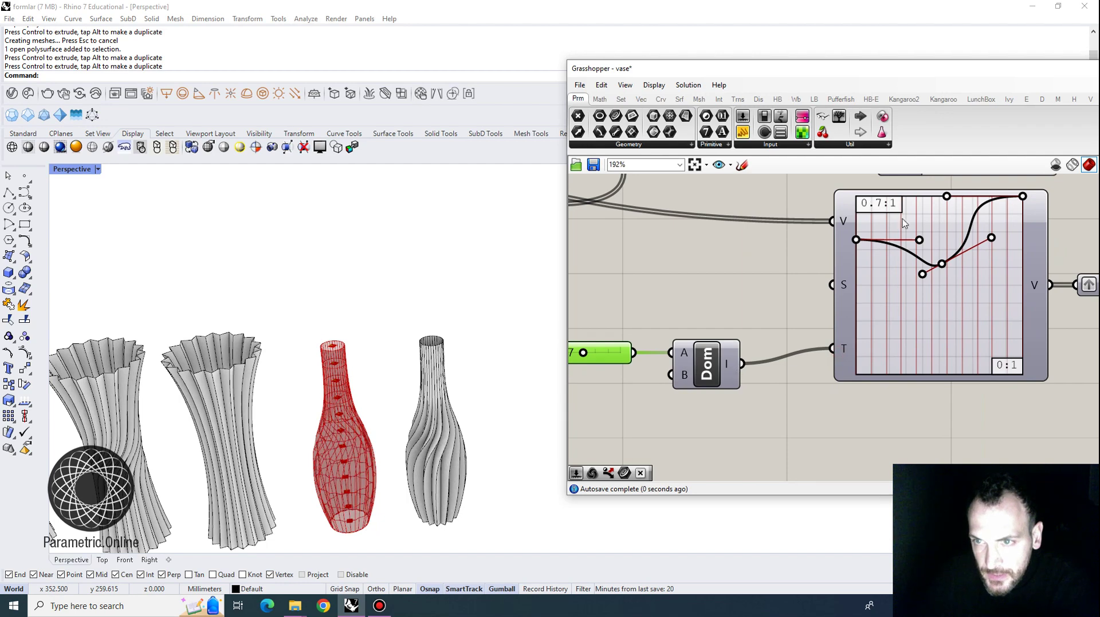
Step: Check the bottle's pleats and lower the domain start slider to 0.3, settling on 0.4
{"action": "scroll", "coordinate": [407, 401], "scroll_direction": "up", "scroll_amount": 5}
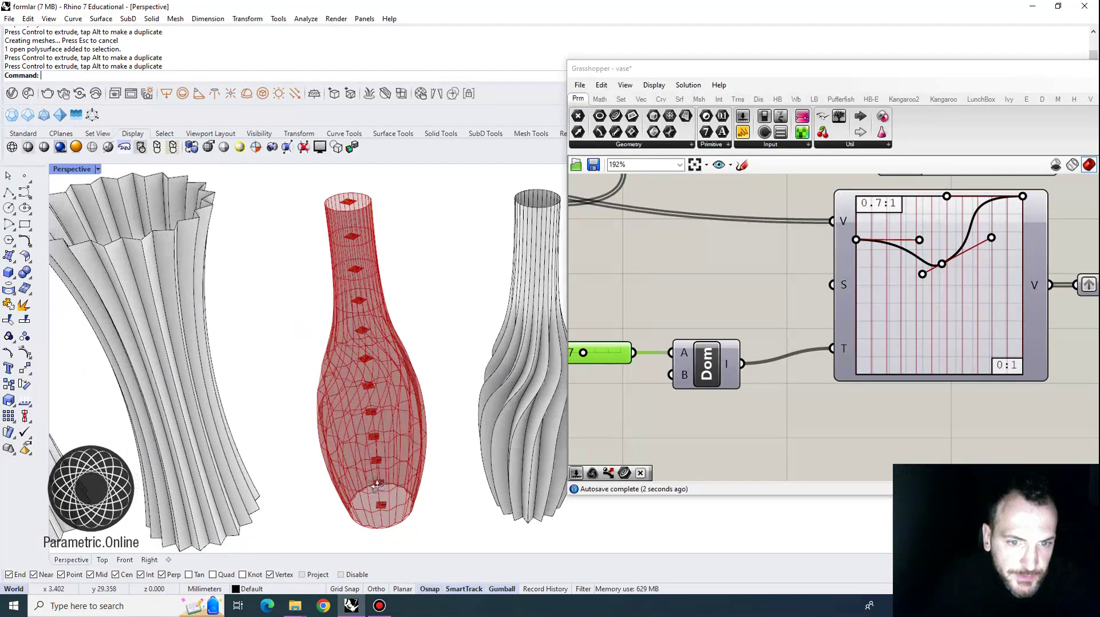
{"action": "right_click_drag", "start_coordinate": [598, 369], "coordinate": [746, 369]}
{"action": "scroll", "coordinate": [747, 369], "scroll_direction": "up", "scroll_amount": 3}
{"action": "left_click_drag", "start_coordinate": [736, 351], "coordinate": [657, 360]}
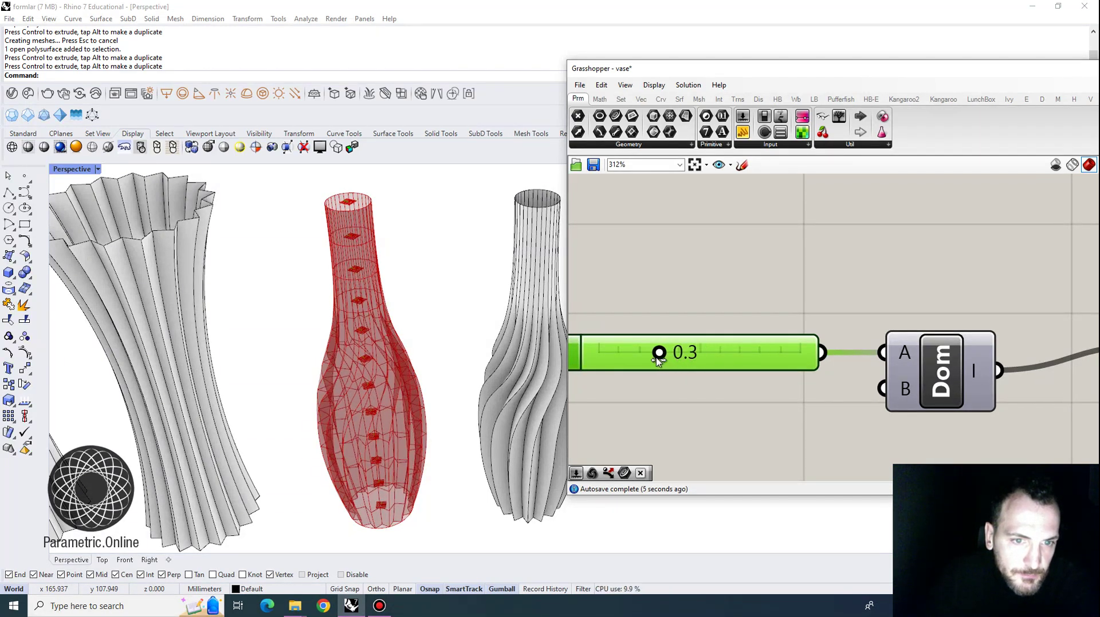
{"action": "left_click", "coordinate": [670, 397]}
{"action": "scroll", "coordinate": [659, 312], "scroll_direction": "down", "scroll_amount": 5}
{"action": "scroll", "coordinate": [655, 320], "scroll_direction": "up", "scroll_amount": 5}
{"action": "left_click_drag", "start_coordinate": [668, 339], "coordinate": [702, 339]}
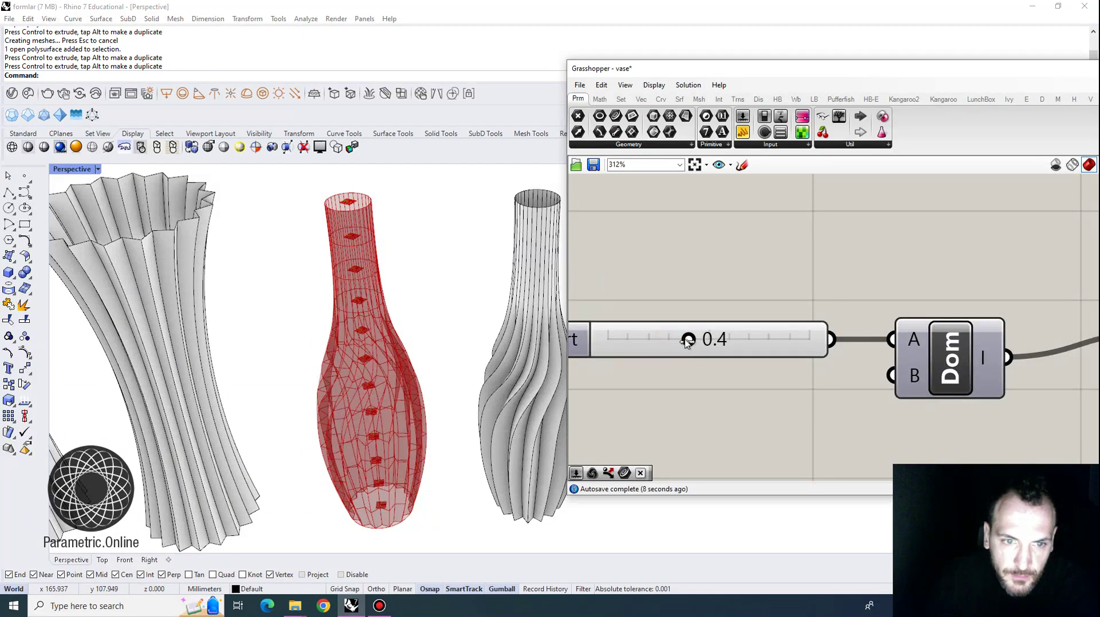
Step: Lower the graph's start point, raise its handle and middle point to form a gentle hump, and check the bottle
{"action": "scroll", "coordinate": [703, 339], "scroll_direction": "down", "scroll_amount": 6}
{"action": "scroll", "coordinate": [708, 308], "scroll_direction": "up", "scroll_amount": 4}
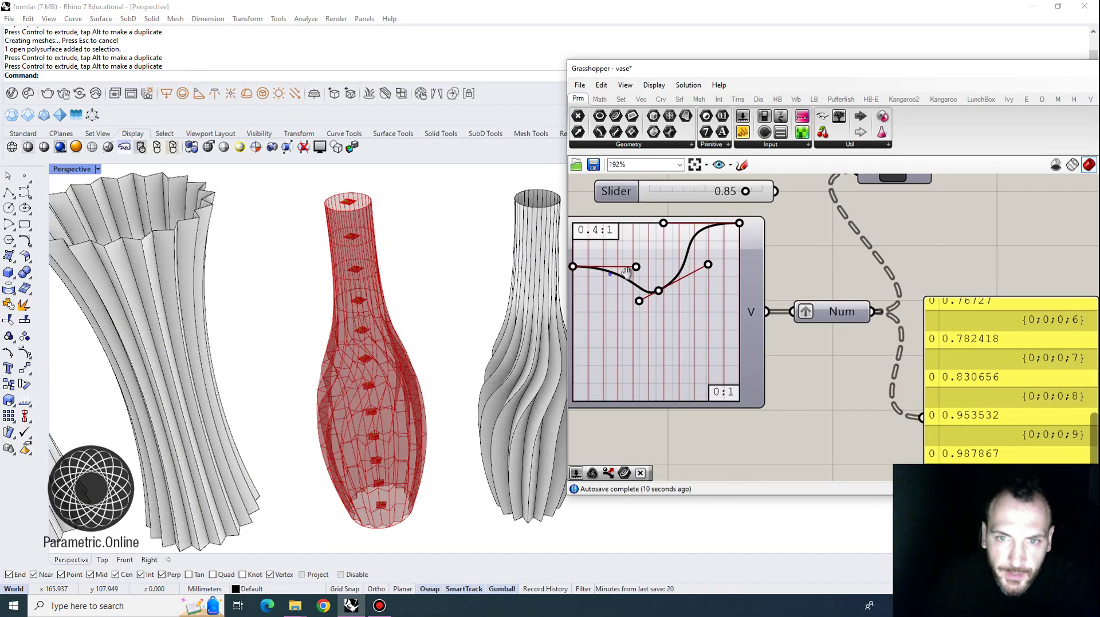
{"action": "left_click_drag", "start_coordinate": [687, 276], "coordinate": [687, 308]}
{"action": "left_click_drag", "start_coordinate": [758, 278], "coordinate": [755, 253]}
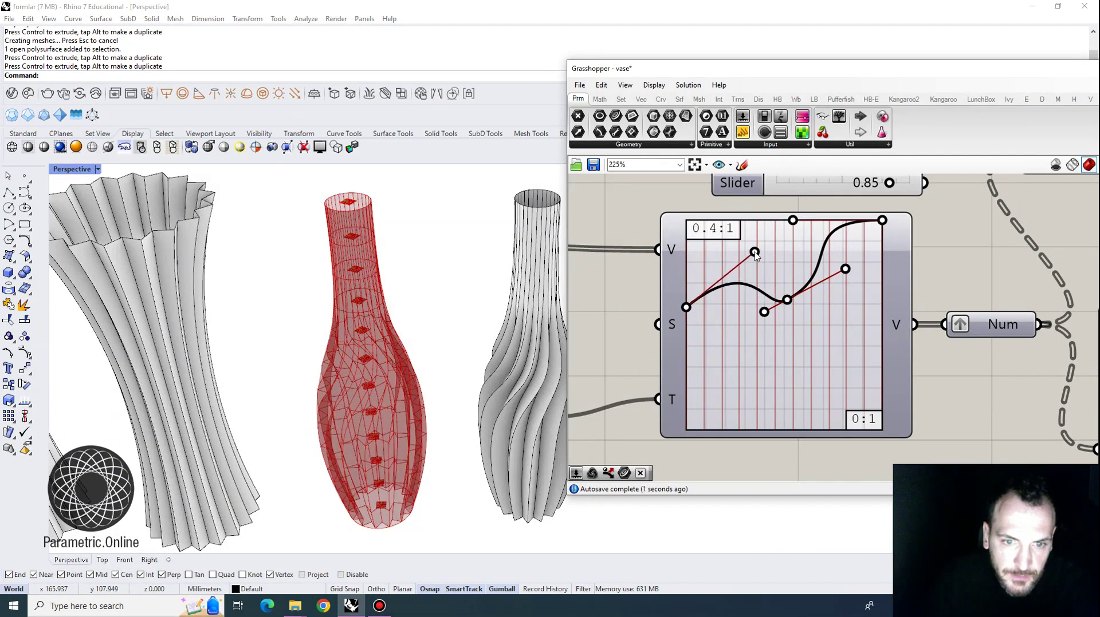
{"action": "left_click_drag", "start_coordinate": [789, 300], "coordinate": [791, 288]}
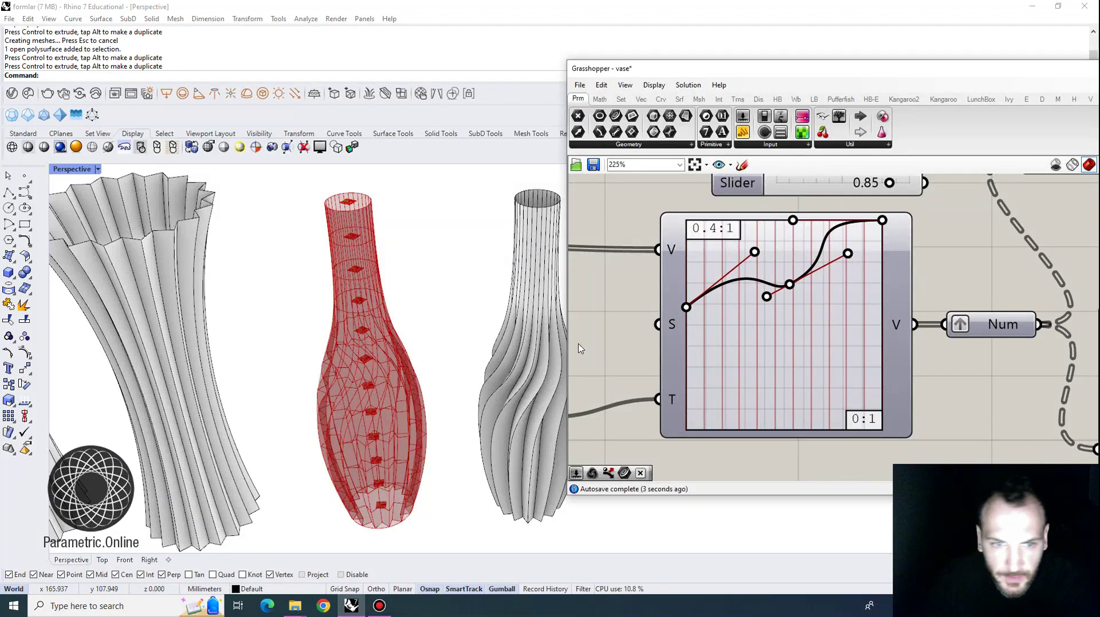
{"action": "scroll", "coordinate": [442, 429], "scroll_direction": "down", "scroll_amount": 2}
{"action": "scroll", "coordinate": [859, 310], "scroll_direction": "down", "scroll_amount": 4}
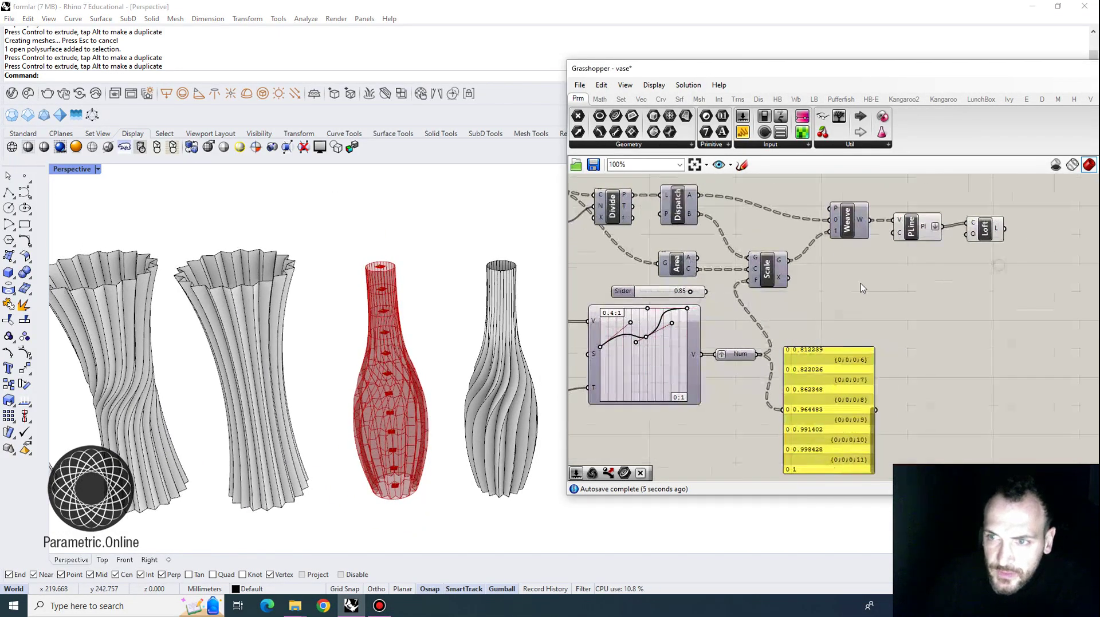
Step: Bake the final pleated Loft with default attributes and move the baked bottle out to the end of the row
{"action": "right_click_drag", "start_coordinate": [863, 288], "coordinate": [770, 302]}
{"action": "left_click", "coordinate": [893, 246]}
{"action": "right_click", "coordinate": [893, 247]}
{"action": "left_click", "coordinate": [920, 297]}
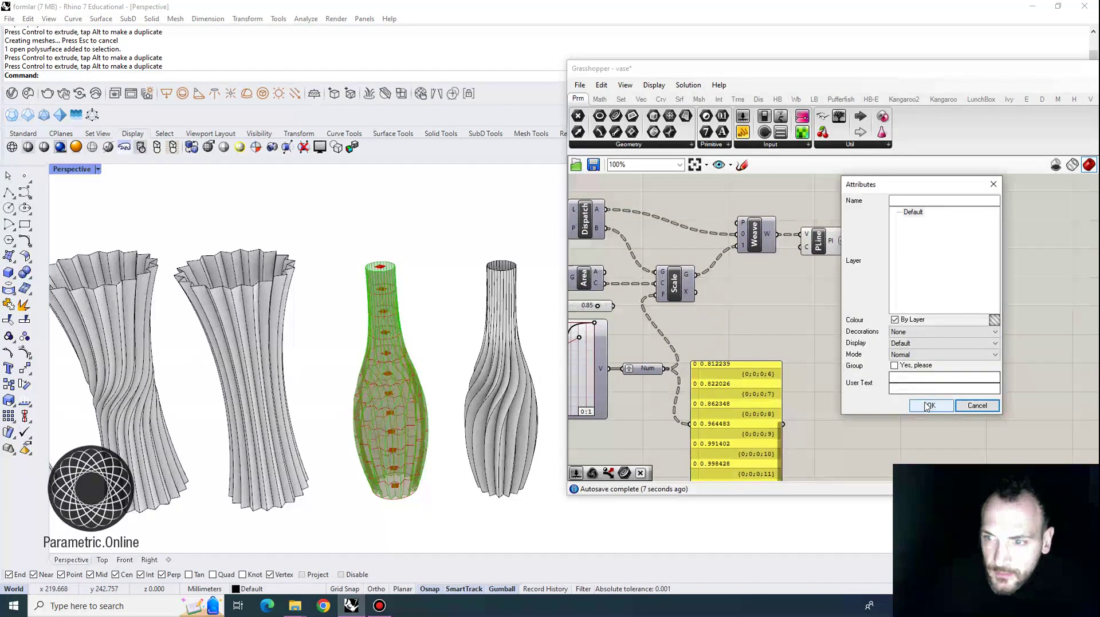
{"action": "left_click", "coordinate": [926, 406]}
{"action": "scroll", "coordinate": [424, 381], "scroll_direction": "down", "scroll_amount": 5}
{"action": "left_click", "coordinate": [423, 382]}
{"action": "scroll", "coordinate": [431, 383], "scroll_direction": "down", "scroll_amount": 6}
{"action": "left_click_drag", "start_coordinate": [472, 384], "coordinate": [534, 385]}
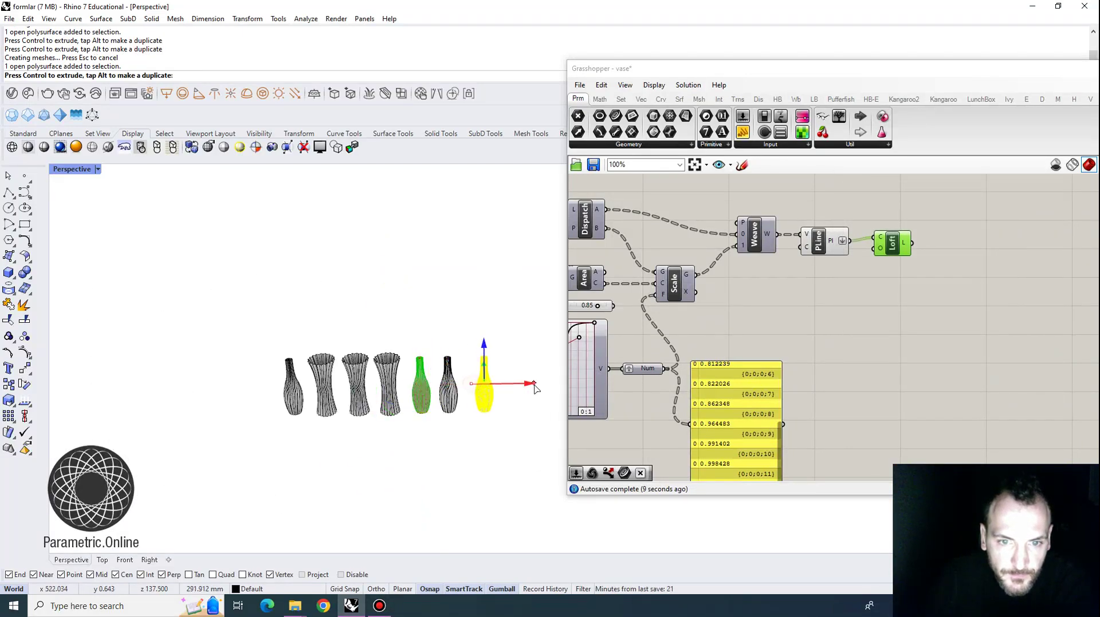
{"action": "left_click", "coordinate": [498, 442]}
Step: Examine the baked bottles from low and raised viewpoints and compare how their pleats fade towards the neck
{"action": "scroll", "coordinate": [444, 315], "scroll_direction": "up", "scroll_amount": 10}
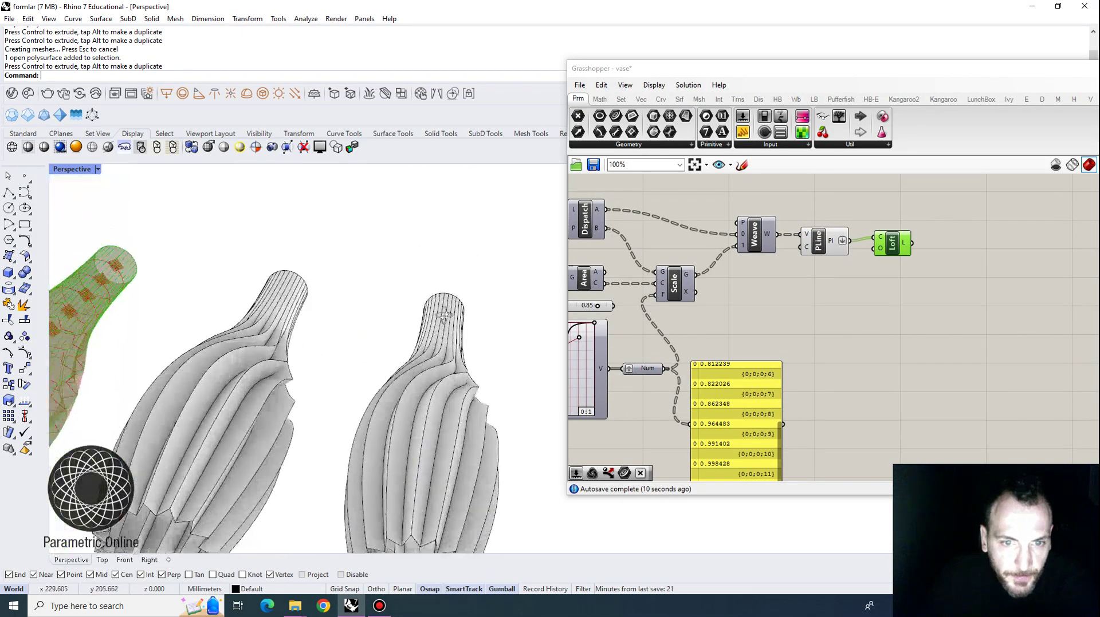
{"action": "right_click_drag", "start_coordinate": [443, 315], "coordinate": [443, 446]}
{"action": "scroll", "coordinate": [432, 391], "scroll_direction": "down", "scroll_amount": 6}
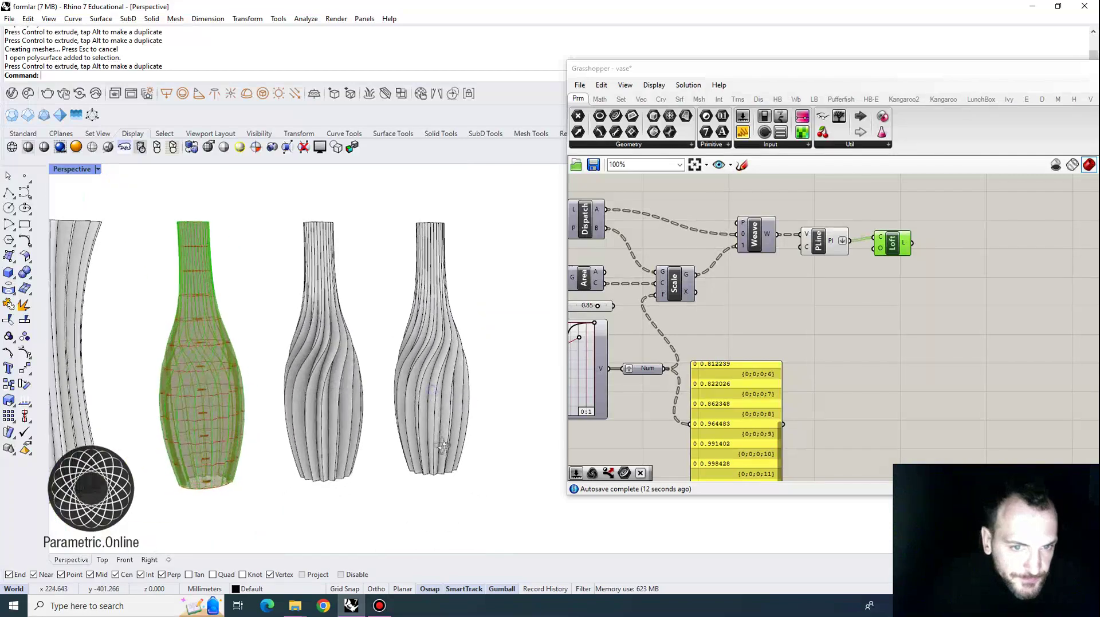
{"action": "scroll", "coordinate": [380, 392], "scroll_direction": "up", "scroll_amount": 3}
{"action": "right_click_drag", "start_coordinate": [350, 394], "coordinate": [489, 446]}
{"action": "scroll", "coordinate": [409, 367], "scroll_direction": "down", "scroll_amount": 6}
{"action": "scroll", "coordinate": [418, 355], "scroll_direction": "up", "scroll_amount": 6}
{"action": "scroll", "coordinate": [360, 415], "scroll_direction": "down", "scroll_amount": 4}
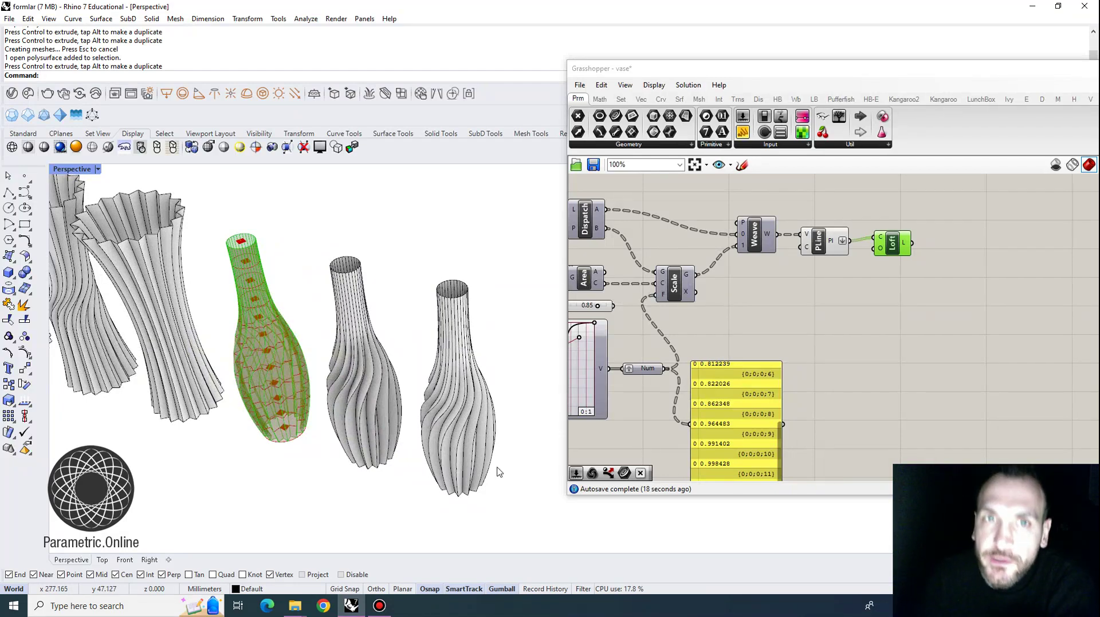
{"action": "scroll", "coordinate": [848, 324], "scroll_direction": "down", "scroll_amount": 3}
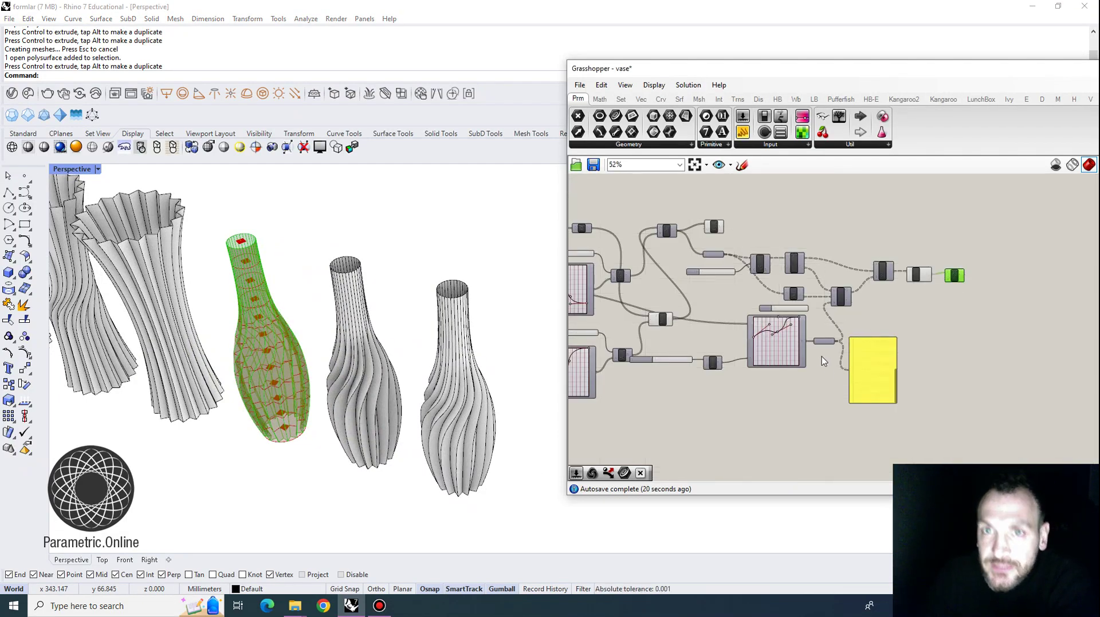
{"action": "right_click_drag", "start_coordinate": [660, 349], "coordinate": [753, 333]}
{"action": "left_click", "coordinate": [766, 393]}
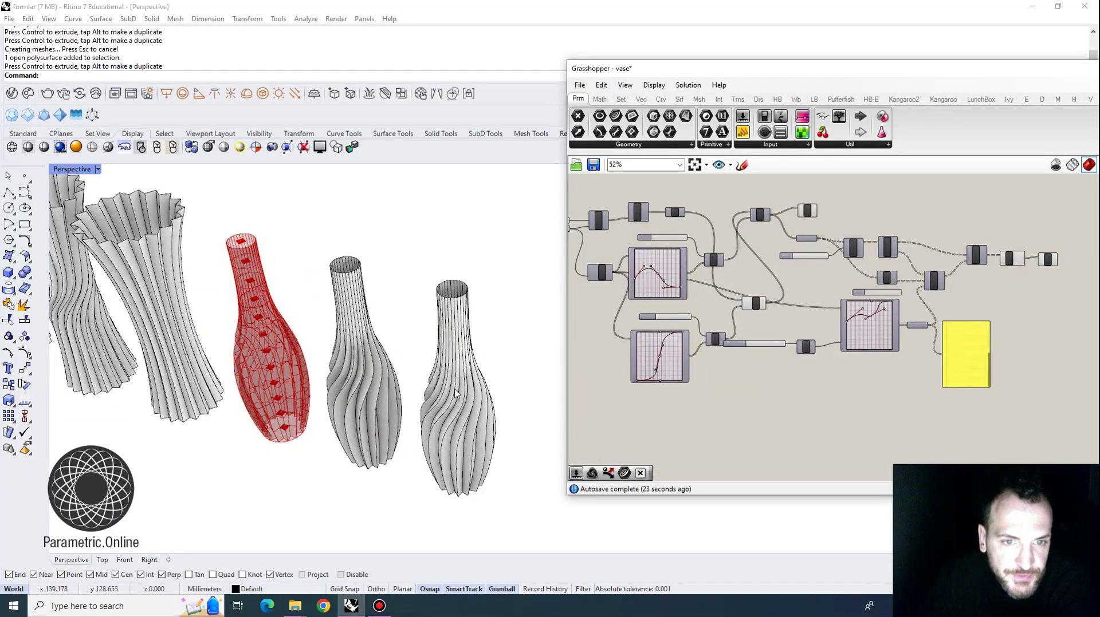
{"action": "right_click_drag", "start_coordinate": [456, 390], "coordinate": [640, 356]}
{"action": "right_click_drag", "start_coordinate": [442, 422], "coordinate": [476, 364]}
{"action": "scroll", "coordinate": [476, 363], "scroll_direction": "down", "scroll_amount": 6}
{"action": "scroll", "coordinate": [425, 393], "scroll_direction": "up", "scroll_amount": 4}
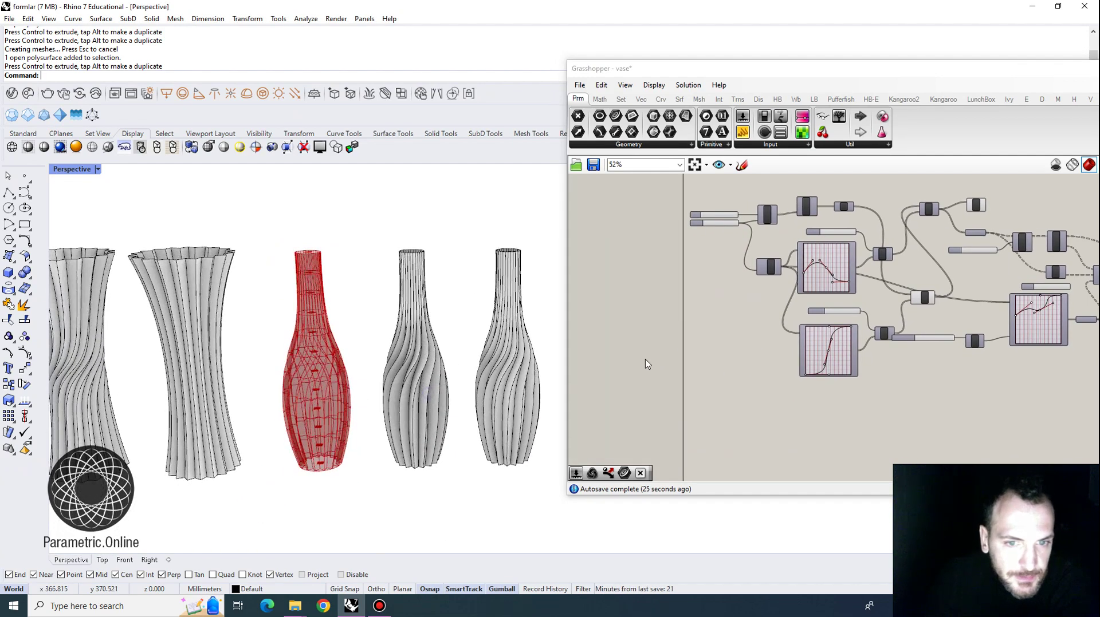
Step: Disable the final Loft after the polyline so only the section curves are previewed
{"action": "right_click_drag", "start_coordinate": [933, 366], "coordinate": [845, 365]}
{"action": "scroll", "coordinate": [845, 365], "scroll_direction": "up", "scroll_amount": 2}
{"action": "right_click_drag", "start_coordinate": [1009, 318], "coordinate": [851, 324]}
{"action": "scroll", "coordinate": [853, 324], "scroll_direction": "down", "scroll_amount": 3}
{"action": "scroll", "coordinate": [982, 265], "scroll_direction": "up", "scroll_amount": 4}
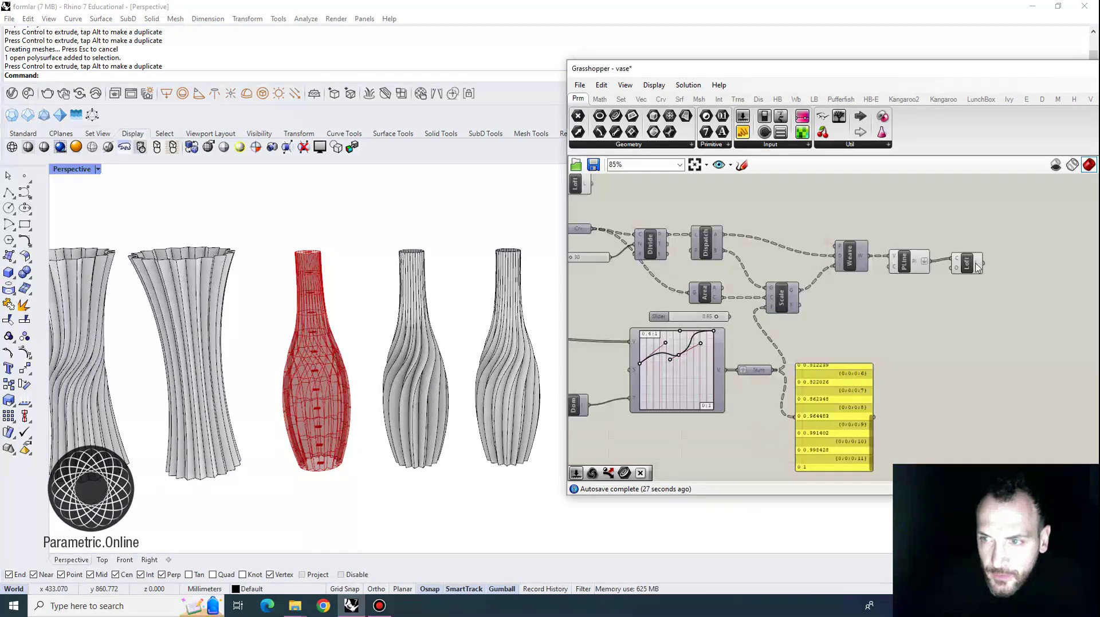
{"action": "right_click", "coordinate": [976, 267]}
{"action": "left_click", "coordinate": [991, 297]}
Step: Reshape the Radius graph by raising its start point, lowering the start handle, and raising and levelling the middle point into a hump
{"action": "scroll", "coordinate": [919, 309], "scroll_direction": "down", "scroll_amount": 7}
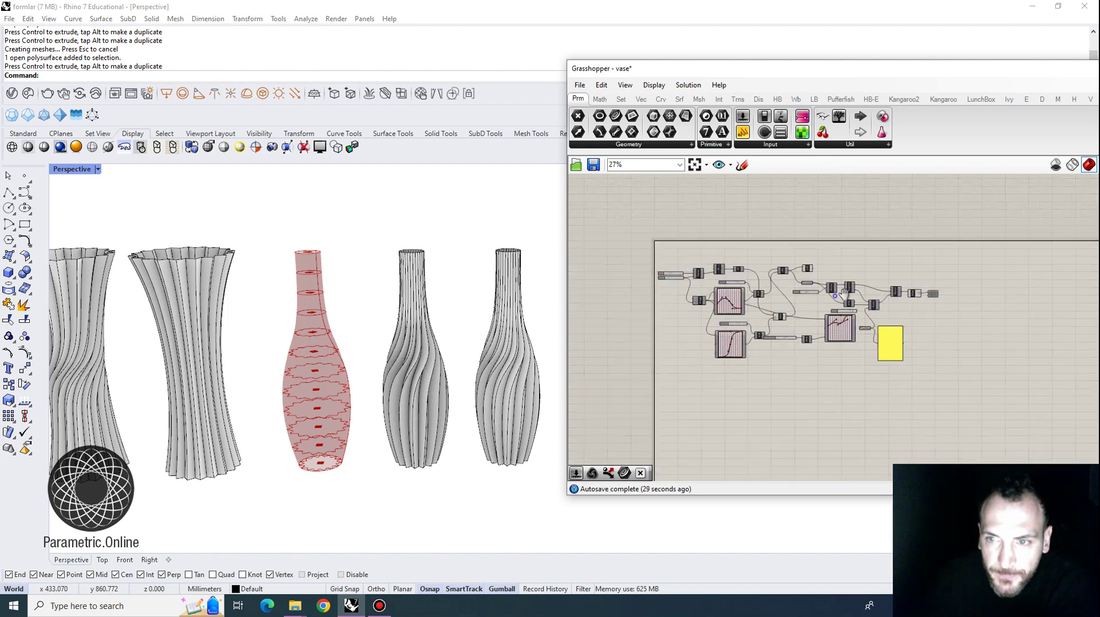
{"action": "scroll", "coordinate": [691, 286], "scroll_direction": "up", "scroll_amount": 5}
{"action": "left_click", "coordinate": [946, 245]}
{"action": "left_click", "coordinate": [896, 266]}
{"action": "right_click_drag", "start_coordinate": [909, 283], "coordinate": [896, 249]}
{"action": "scroll", "coordinate": [808, 319], "scroll_direction": "up", "scroll_amount": 1}
{"action": "scroll", "coordinate": [800, 351], "scroll_direction": "up", "scroll_amount": 2}
{"action": "right_click_drag", "start_coordinate": [810, 277], "coordinate": [782, 276]}
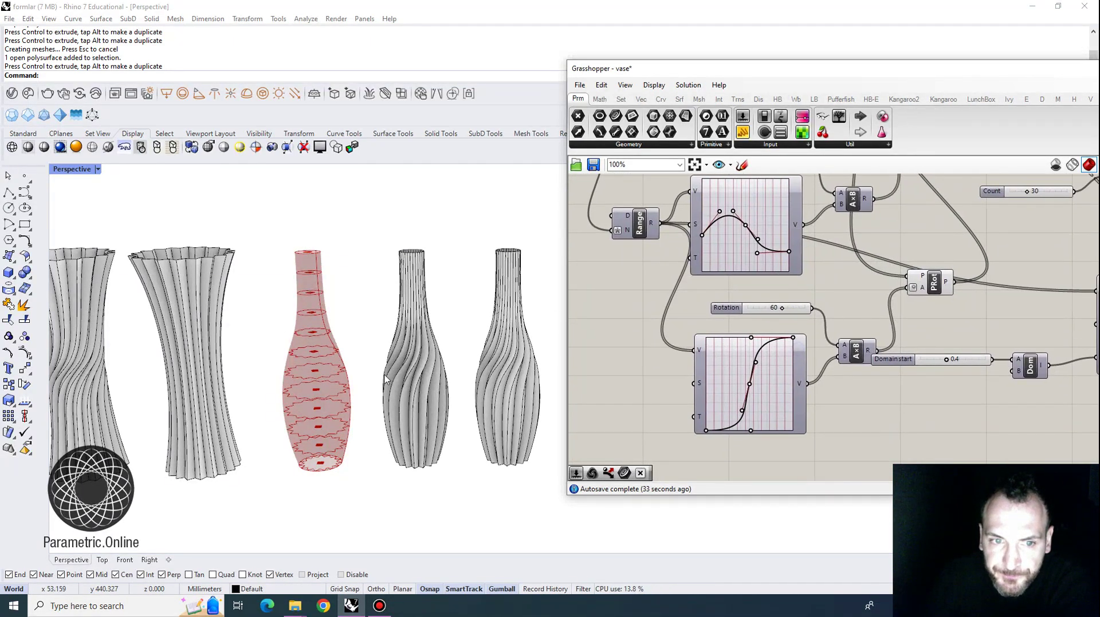
{"action": "right_click_drag", "start_coordinate": [367, 367], "coordinate": [390, 434]}
{"action": "scroll", "coordinate": [672, 314], "scroll_direction": "up", "scroll_amount": 4}
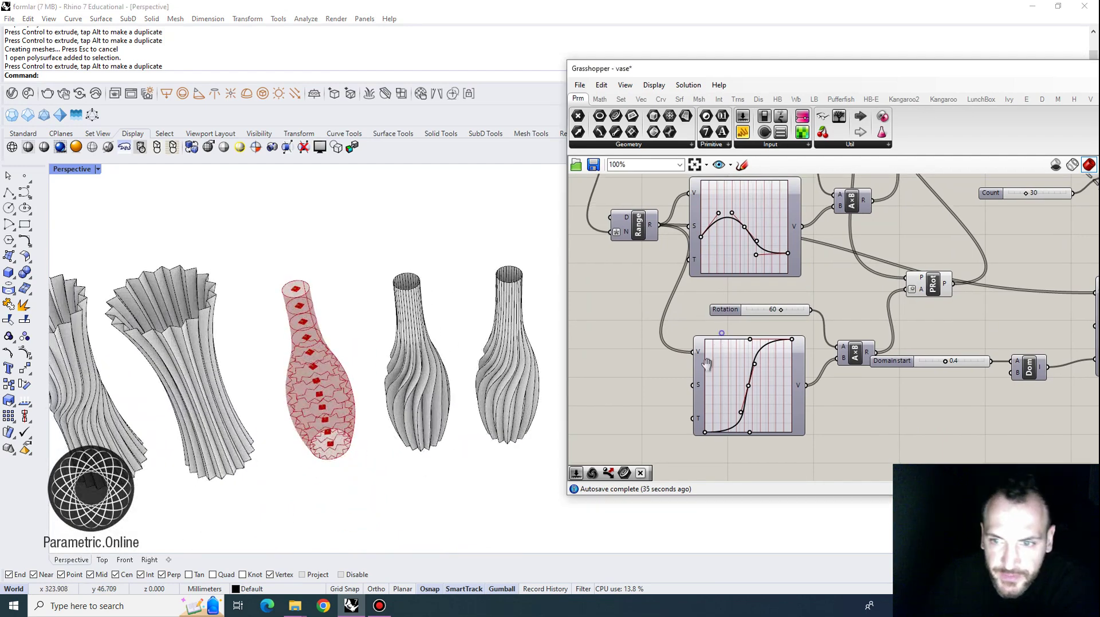
{"action": "mouse_move", "coordinate": [642, 345]}
{"action": "left_mouse_down"}
{"action": "mouse_move", "coordinate": [643, 324]}
{"action": "mouse_move", "coordinate": [642, 358]}
{"action": "mouse_move", "coordinate": [642, 336]}
{"action": "left_mouse_up"}
{"action": "left_click_drag", "start_coordinate": [676, 301], "coordinate": [700, 371]}
{"action": "mouse_move", "coordinate": [642, 337]}
{"action": "left_mouse_down"}
{"action": "mouse_move", "coordinate": [643, 325]}
{"action": "mouse_move", "coordinate": [651, 331]}
{"action": "left_mouse_up"}
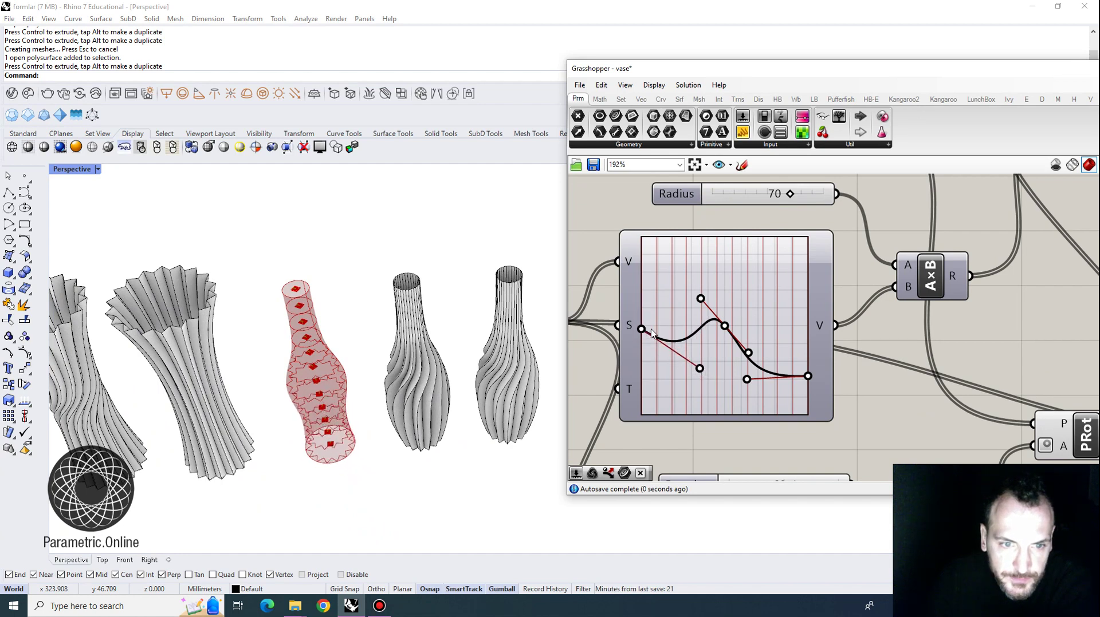
{"action": "left_click_drag", "start_coordinate": [701, 304], "coordinate": [727, 307]}
{"action": "right_click_drag", "start_coordinate": [460, 360], "coordinate": [378, 321]}
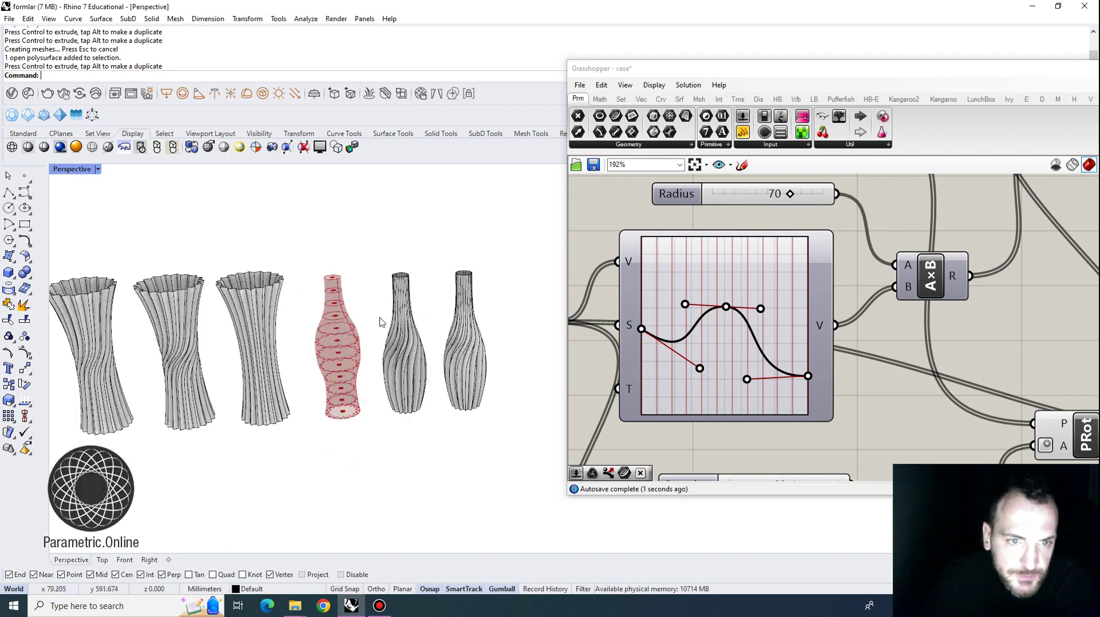
Step: Raise the Radius graph's end point and shift its handle to widen the vase's neck into a flared opening
{"action": "scroll", "coordinate": [344, 327], "scroll_direction": "up", "scroll_amount": 5}
{"action": "left_click_drag", "start_coordinate": [808, 376], "coordinate": [823, 332]}
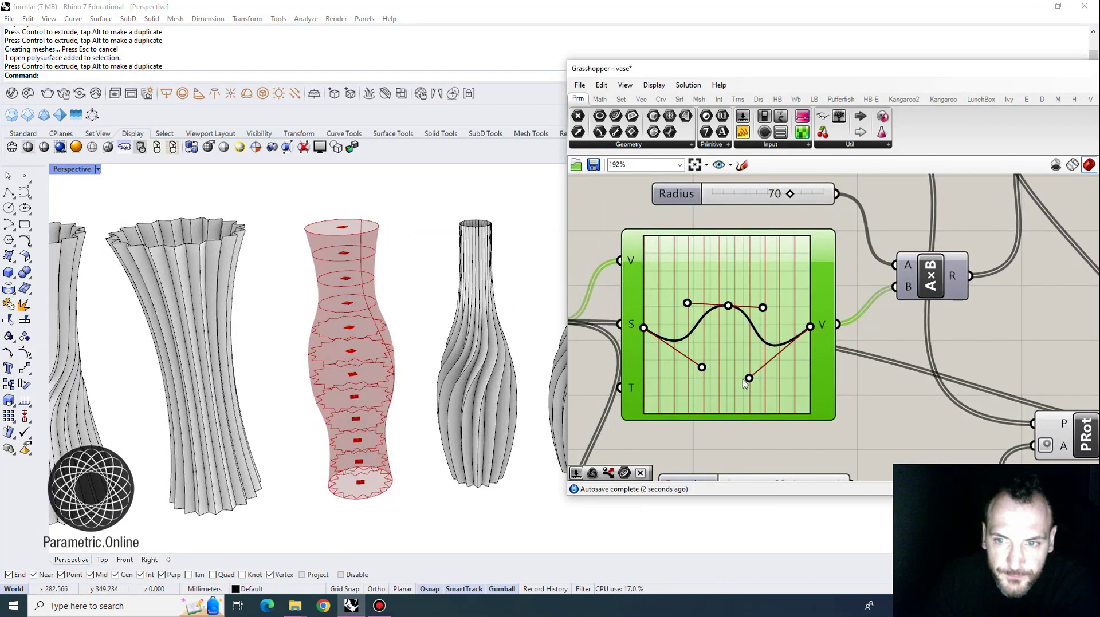
{"action": "left_click_drag", "start_coordinate": [748, 379], "coordinate": [764, 380]}
{"action": "mouse_move", "coordinate": [395, 401]}
{"action": "right_mouse_down"}
{"action": "mouse_move", "coordinate": [391, 372]}
{"action": "mouse_move", "coordinate": [384, 425]}
{"action": "mouse_move", "coordinate": [391, 414]}
{"action": "right_mouse_up"}
Step: Raise the middle of the Scale factor graph and lower its end point and end handle to deepen the pleats near the rim
{"action": "right_click_drag", "start_coordinate": [1015, 341], "coordinate": [867, 312]}
{"action": "scroll", "coordinate": [867, 313], "scroll_direction": "down", "scroll_amount": 5}
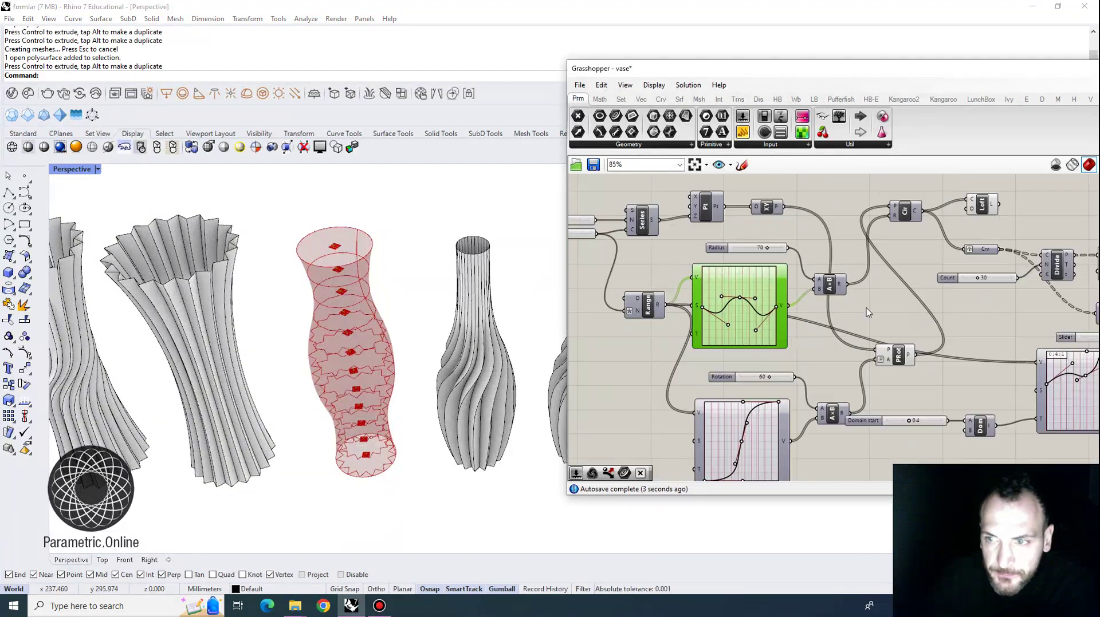
{"action": "right_click_drag", "start_coordinate": [1091, 370], "coordinate": [777, 322]}
{"action": "scroll", "coordinate": [777, 322], "scroll_direction": "up", "scroll_amount": 3}
{"action": "right_click_drag", "start_coordinate": [400, 421], "coordinate": [421, 362]}
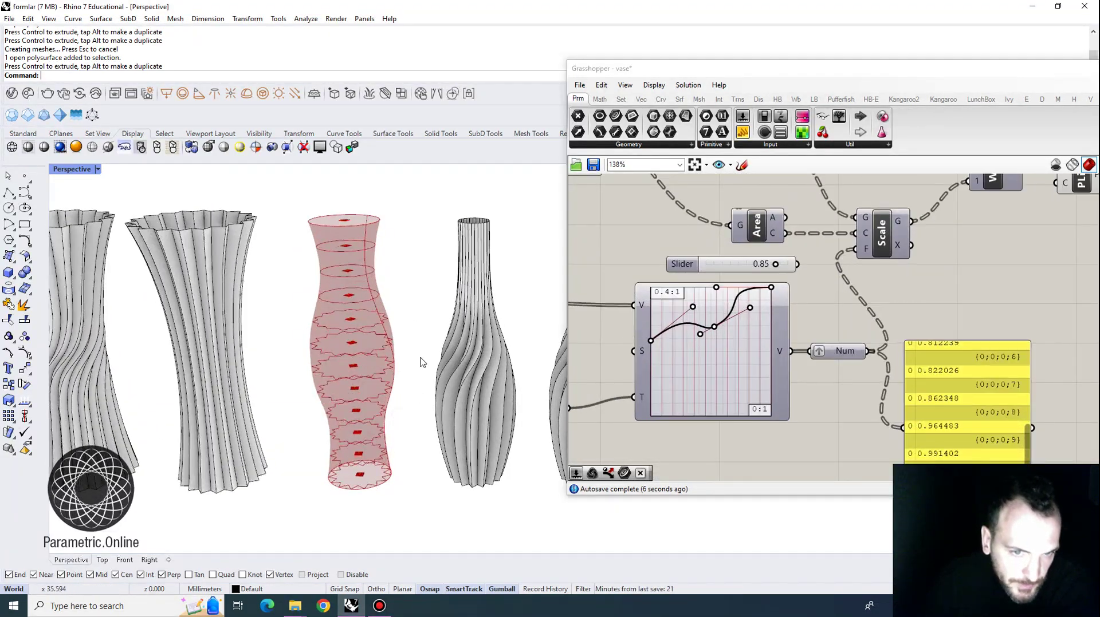
{"action": "right_click_drag", "start_coordinate": [431, 305], "coordinate": [297, 346]}
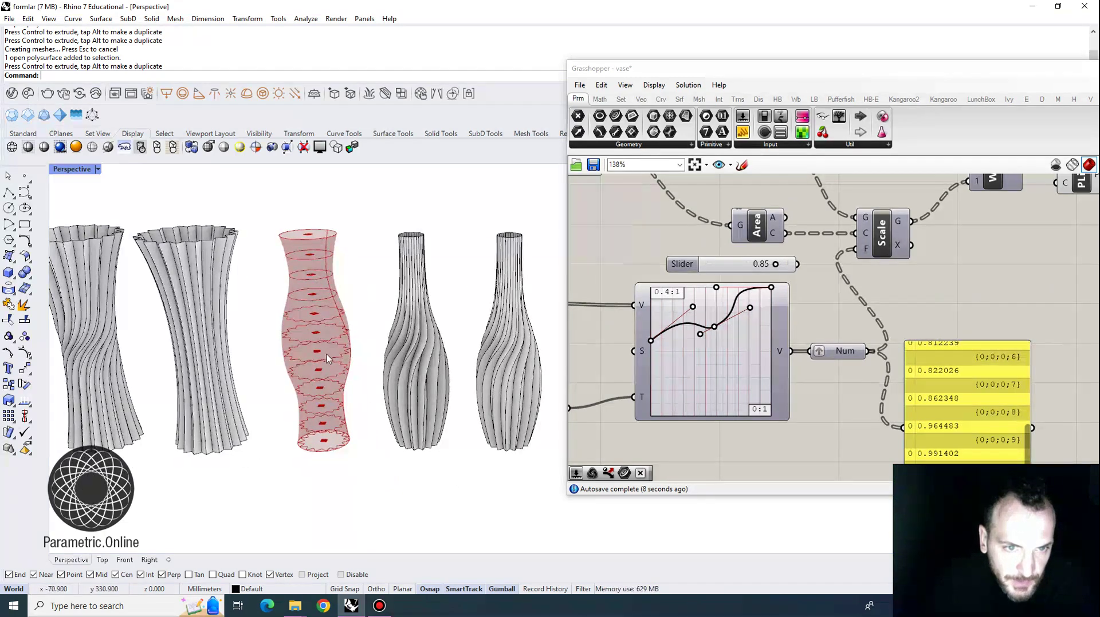
{"action": "scroll", "coordinate": [725, 312], "scroll_direction": "up", "scroll_amount": 2}
{"action": "scroll", "coordinate": [738, 321], "scroll_direction": "down", "scroll_amount": 1}
{"action": "left_click_drag", "start_coordinate": [729, 308], "coordinate": [780, 295]}
{"action": "left_click_drag", "start_coordinate": [702, 292], "coordinate": [724, 269]}
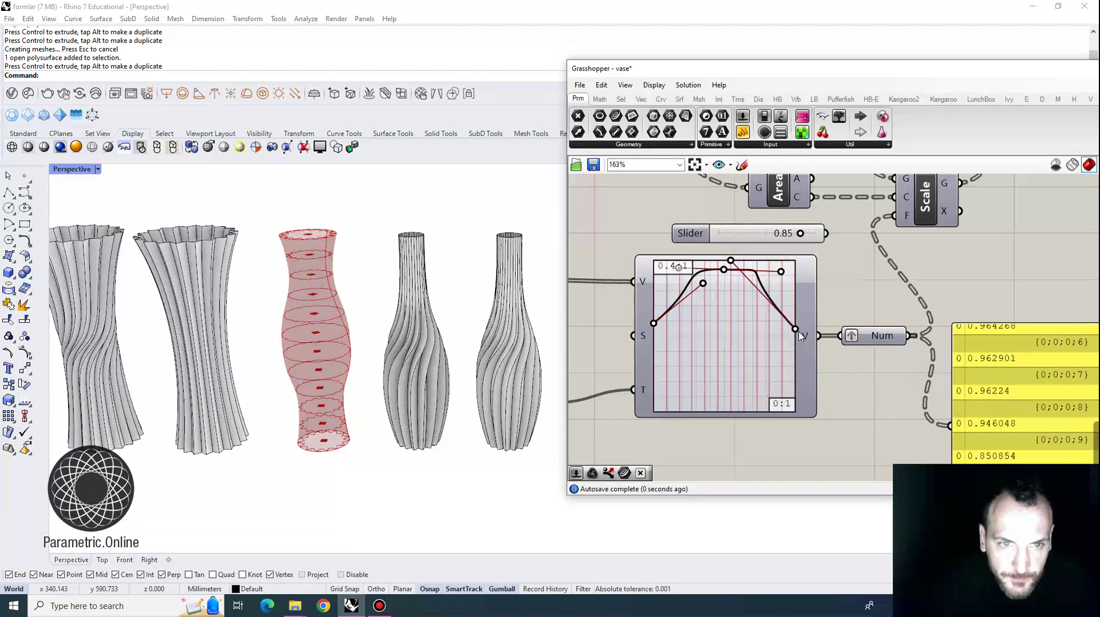
{"action": "left_click_drag", "start_coordinate": [801, 336], "coordinate": [799, 337]}
{"action": "left_click_drag", "start_coordinate": [735, 263], "coordinate": [714, 338]}
{"action": "scroll", "coordinate": [431, 343], "scroll_direction": "up", "scroll_amount": 4}
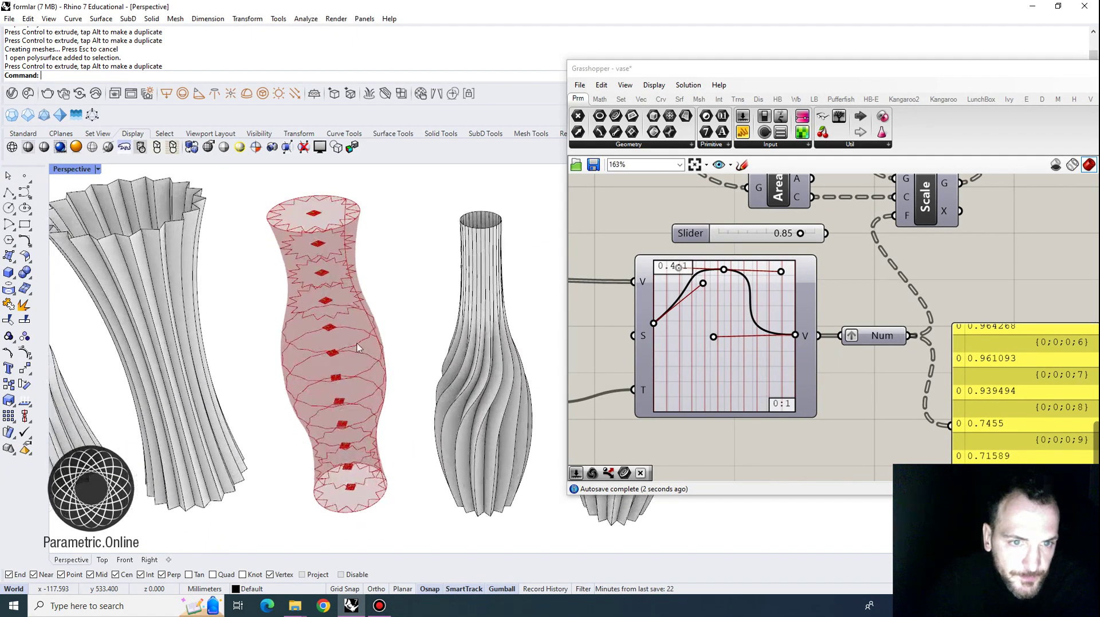
Step: Lower the Scale factor graph's middle point, adjust its handle, and raise the start point for shallow pleats at the base
{"action": "left_click_drag", "start_coordinate": [723, 270], "coordinate": [770, 294]}
{"action": "left_click_drag", "start_coordinate": [678, 282], "coordinate": [706, 285]}
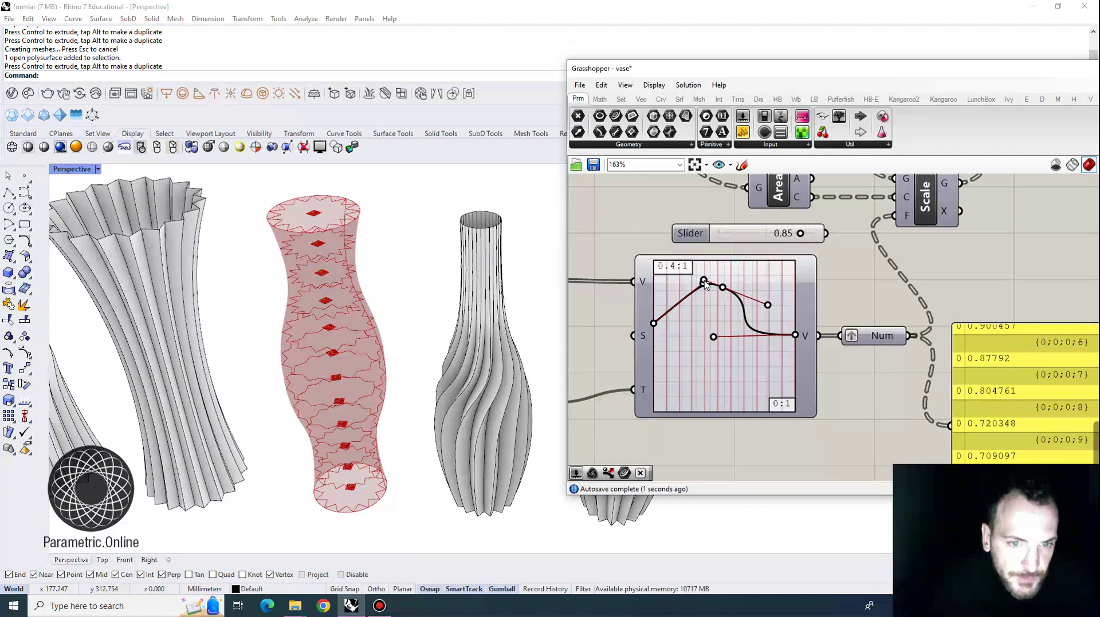
{"action": "scroll", "coordinate": [684, 297], "scroll_direction": "up", "scroll_amount": 2}
{"action": "left_click_drag", "start_coordinate": [653, 324], "coordinate": [653, 283]}
{"action": "right_click_drag", "start_coordinate": [471, 337], "coordinate": [351, 306]}
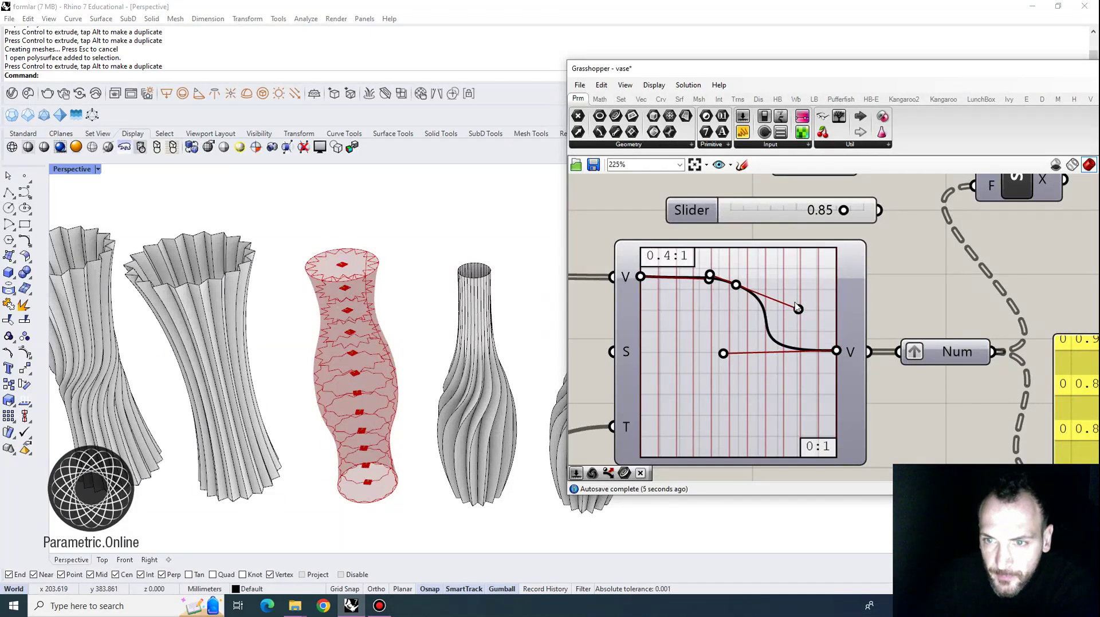
Step: Fine-tune the handles around the Scale factor graph's middle point to steepen the drop after it
{"action": "left_click_drag", "start_coordinate": [797, 308], "coordinate": [783, 307]}
{"action": "scroll", "coordinate": [767, 316], "scroll_direction": "down", "scroll_amount": 1}
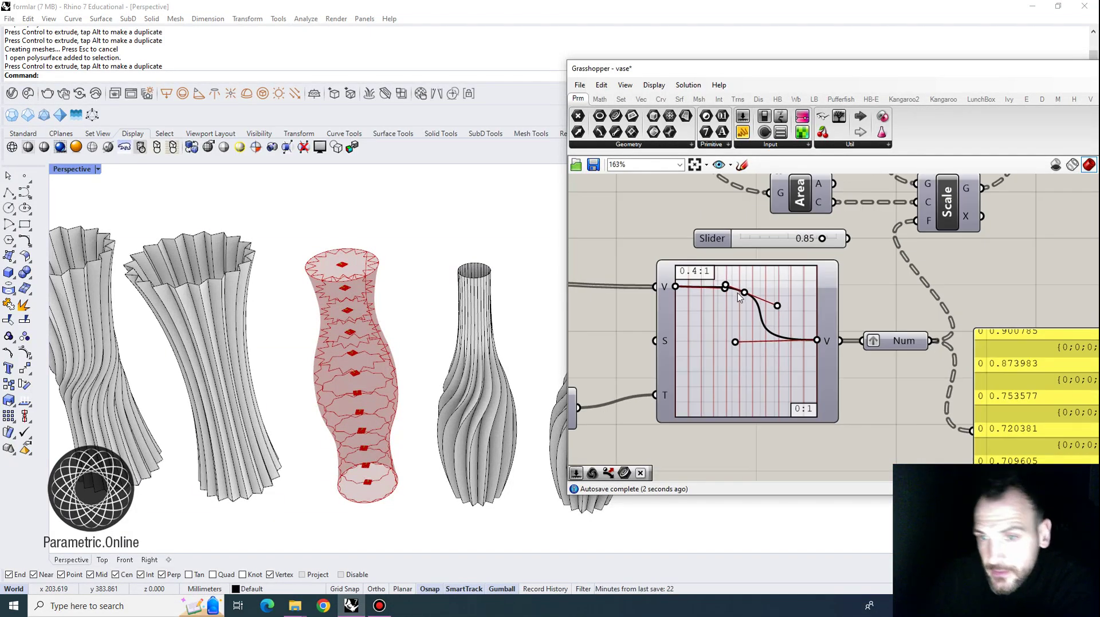
{"action": "left_click_drag", "start_coordinate": [724, 284], "coordinate": [730, 271]}
Step: Re-enable the final Loft to preview the pleated vase surface
{"action": "scroll", "coordinate": [761, 301], "scroll_direction": "down", "scroll_amount": 2}
{"action": "scroll", "coordinate": [760, 301], "scroll_direction": "down", "scroll_amount": 5}
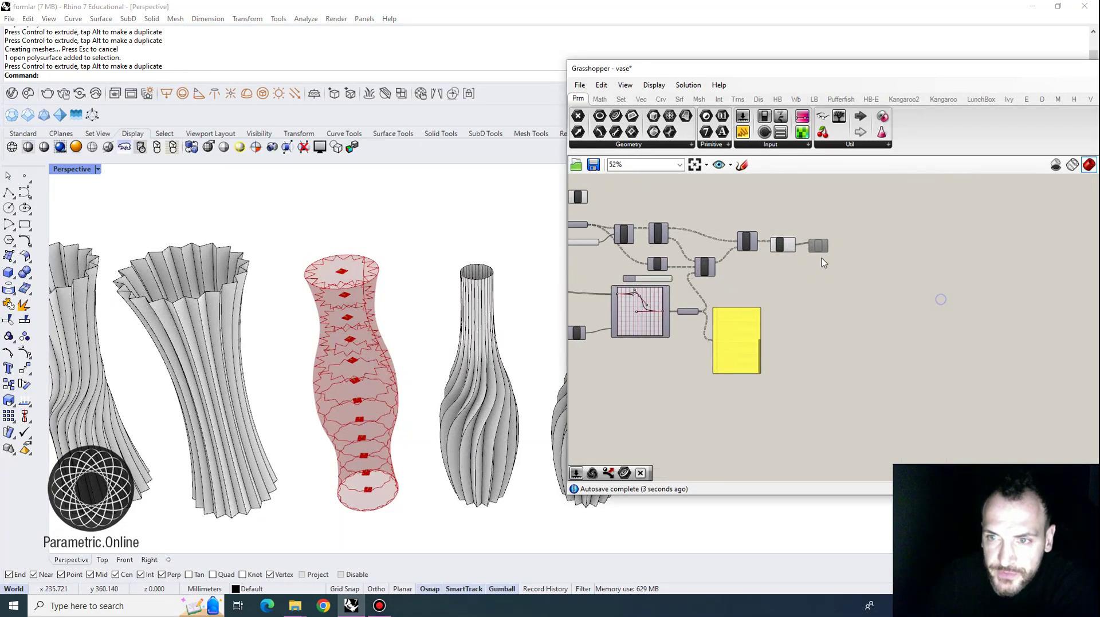
{"action": "scroll", "coordinate": [820, 252], "scroll_direction": "up", "scroll_amount": 4}
{"action": "right_click", "coordinate": [814, 238]}
{"action": "left_click", "coordinate": [846, 276]}
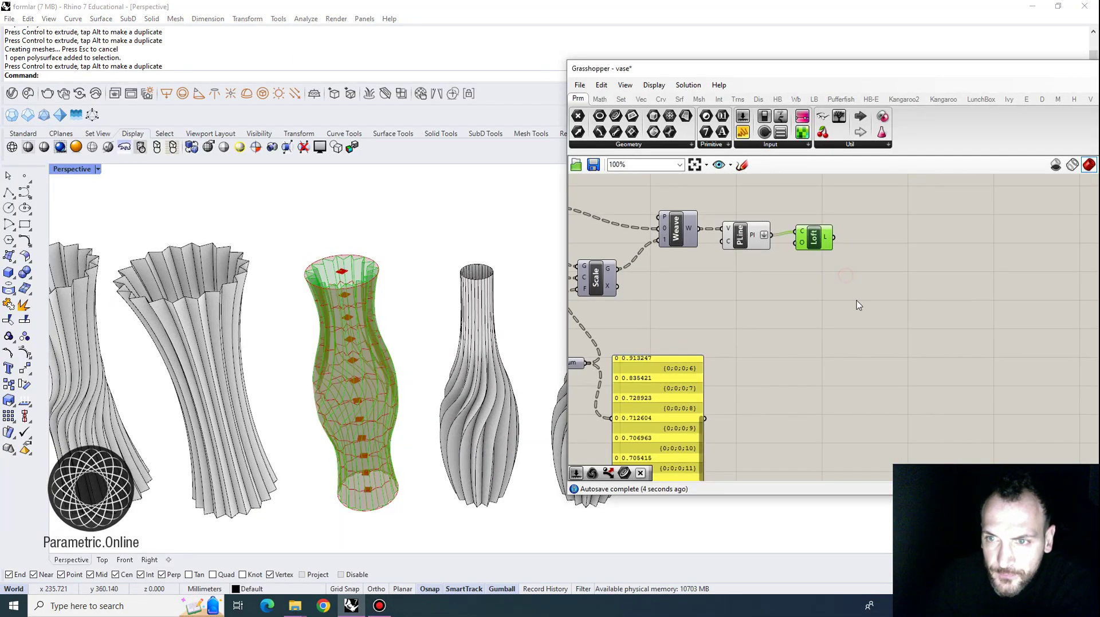
{"action": "left_click", "coordinate": [793, 367]}
Step: Bake the new flared vase with default attributes and place the baked copy past the last bottle in the row
{"action": "right_click", "coordinate": [813, 239]}
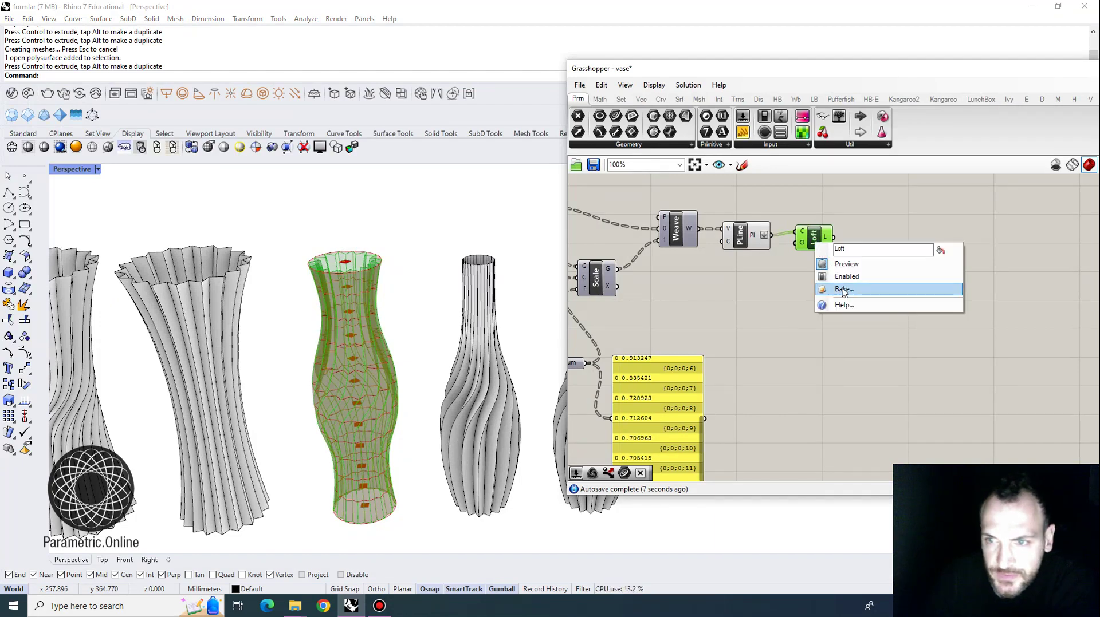
{"action": "left_click", "coordinate": [844, 290]}
{"action": "left_click", "coordinate": [848, 397]}
{"action": "scroll", "coordinate": [398, 354], "scroll_direction": "down", "scroll_amount": 3}
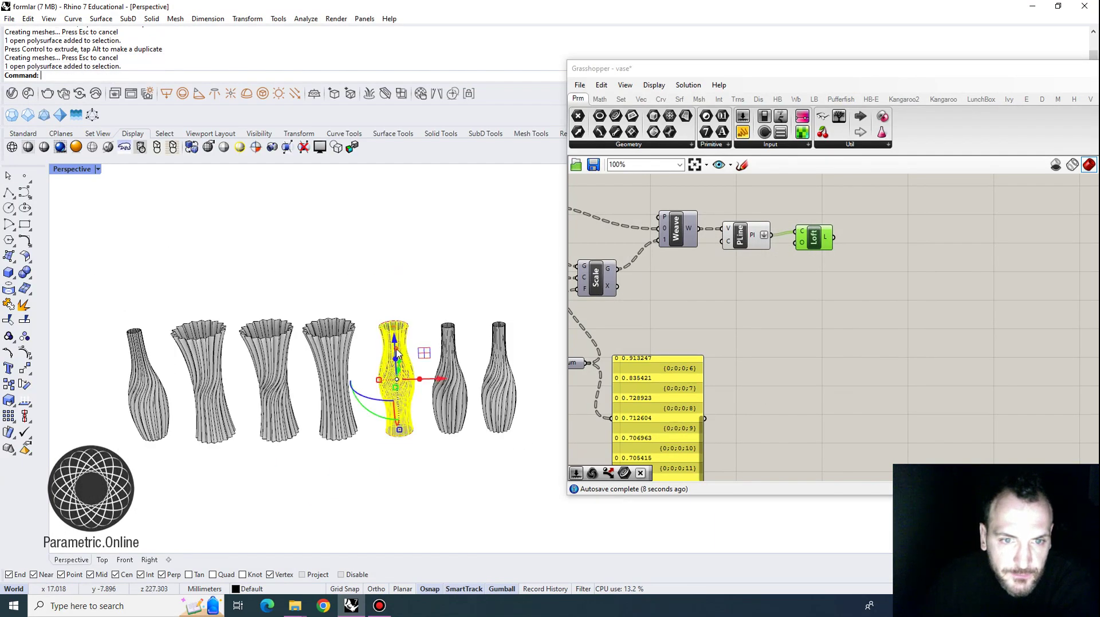
{"action": "scroll", "coordinate": [397, 351], "scroll_direction": "down", "scroll_amount": 5}
{"action": "left_click_drag", "start_coordinate": [422, 365], "coordinate": [497, 365]}
{"action": "left_click", "coordinate": [479, 399]}
Step: Inspect the baked flared vase beside the bottles and review the radius, rotation and pleat graphs that shape it
{"action": "scroll", "coordinate": [475, 359], "scroll_direction": "up", "scroll_amount": 6}
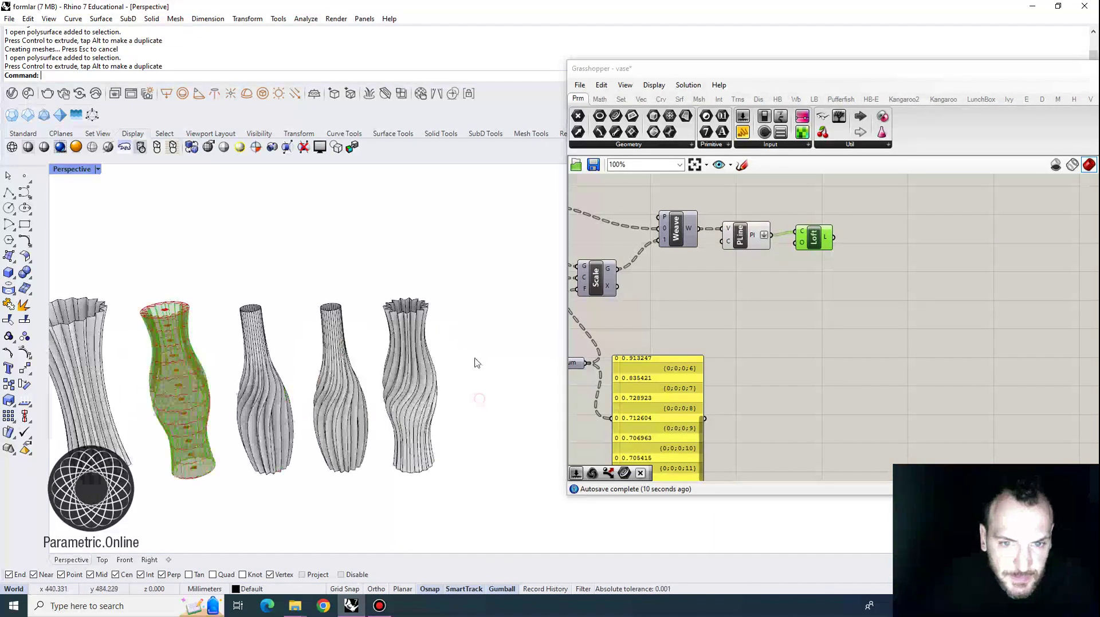
{"action": "scroll", "coordinate": [474, 362], "scroll_direction": "up", "scroll_amount": 5}
{"action": "mouse_move", "coordinate": [432, 412]}
{"action": "right_mouse_down"}
{"action": "mouse_move", "coordinate": [508, 413]}
{"action": "mouse_move", "coordinate": [404, 420]}
{"action": "mouse_move", "coordinate": [464, 404]}
{"action": "mouse_move", "coordinate": [454, 405]}
{"action": "mouse_move", "coordinate": [474, 417]}
{"action": "mouse_move", "coordinate": [361, 444]}
{"action": "mouse_move", "coordinate": [428, 417]}
{"action": "right_mouse_up"}
{"action": "scroll", "coordinate": [476, 401], "scroll_direction": "down", "scroll_amount": 2}
{"action": "right_click_drag", "start_coordinate": [637, 305], "coordinate": [908, 286]}
{"action": "scroll", "coordinate": [907, 285], "scroll_direction": "down", "scroll_amount": 3}
{"action": "scroll", "coordinate": [810, 298], "scroll_direction": "up", "scroll_amount": 3}
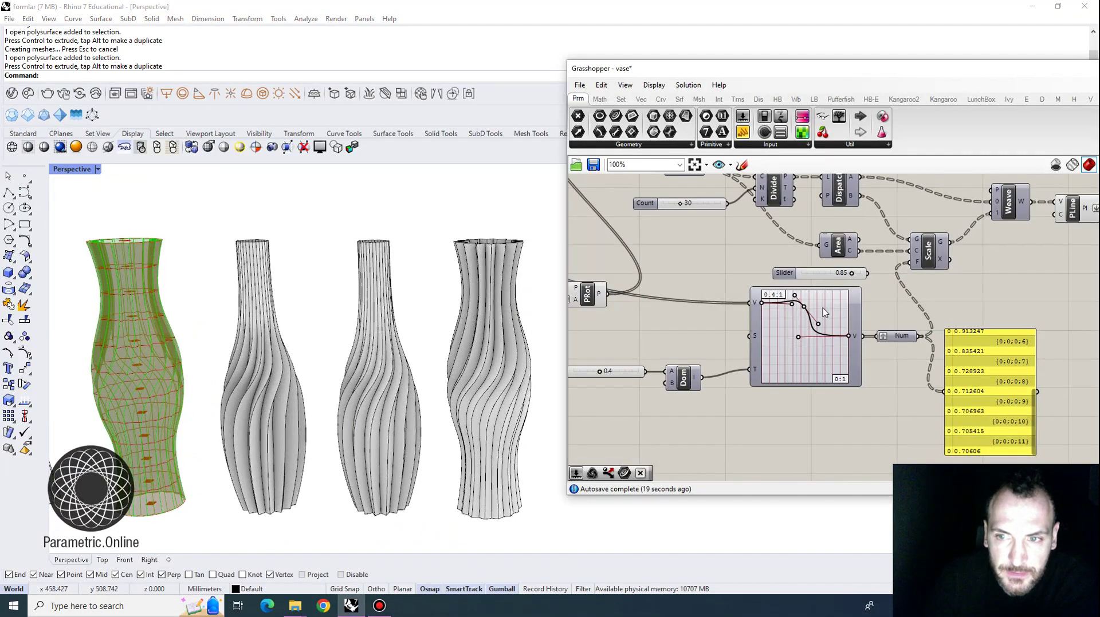
{"action": "scroll", "coordinate": [745, 315], "scroll_direction": "down", "scroll_amount": 3}
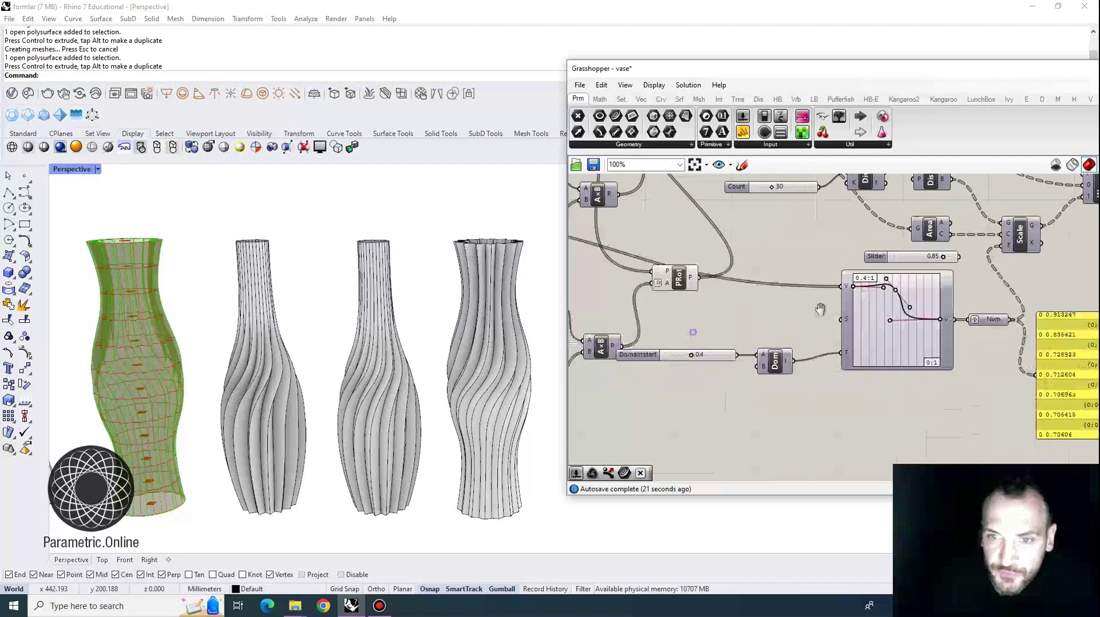
{"action": "scroll", "coordinate": [745, 315], "scroll_direction": "up", "scroll_amount": 2}
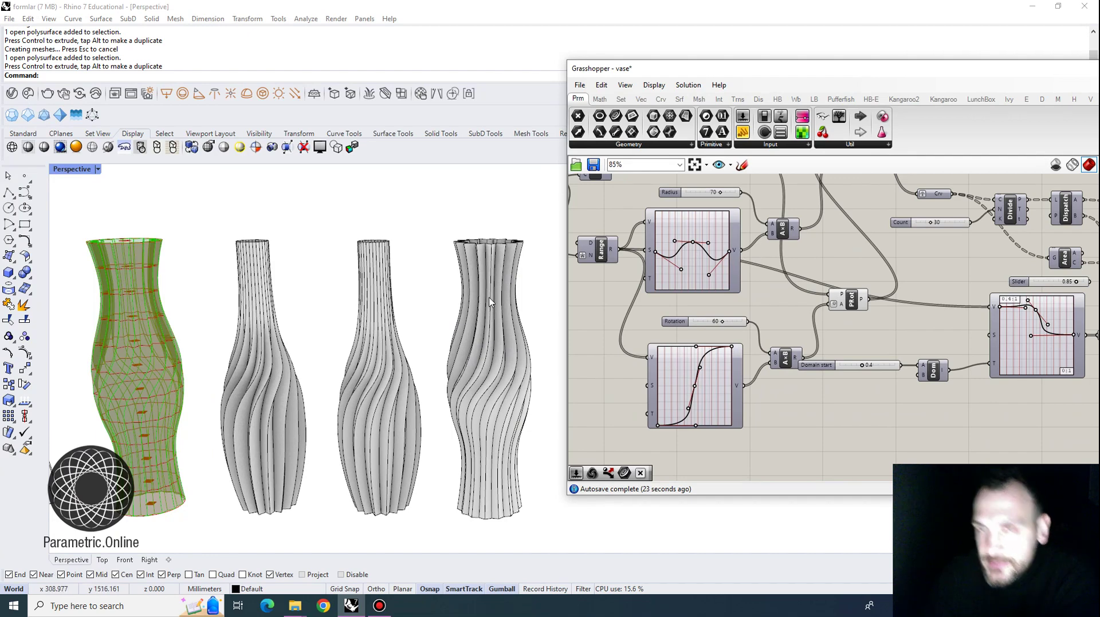
{"action": "scroll", "coordinate": [769, 326], "scroll_direction": "down", "scroll_amount": 3}
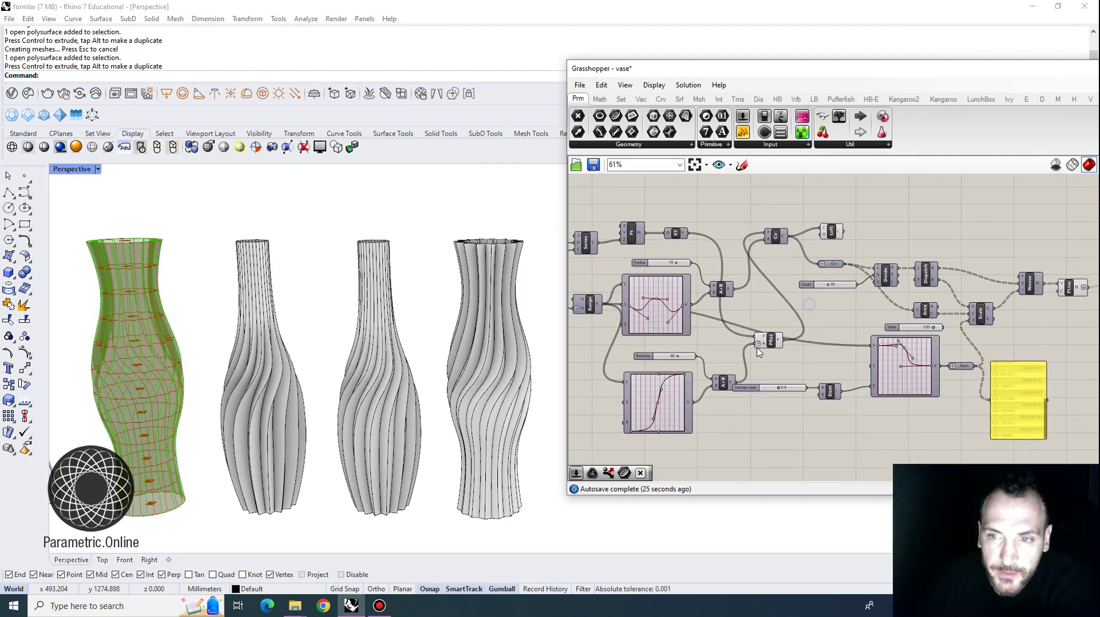
{"action": "scroll", "coordinate": [769, 327], "scroll_direction": "up", "scroll_amount": 3}
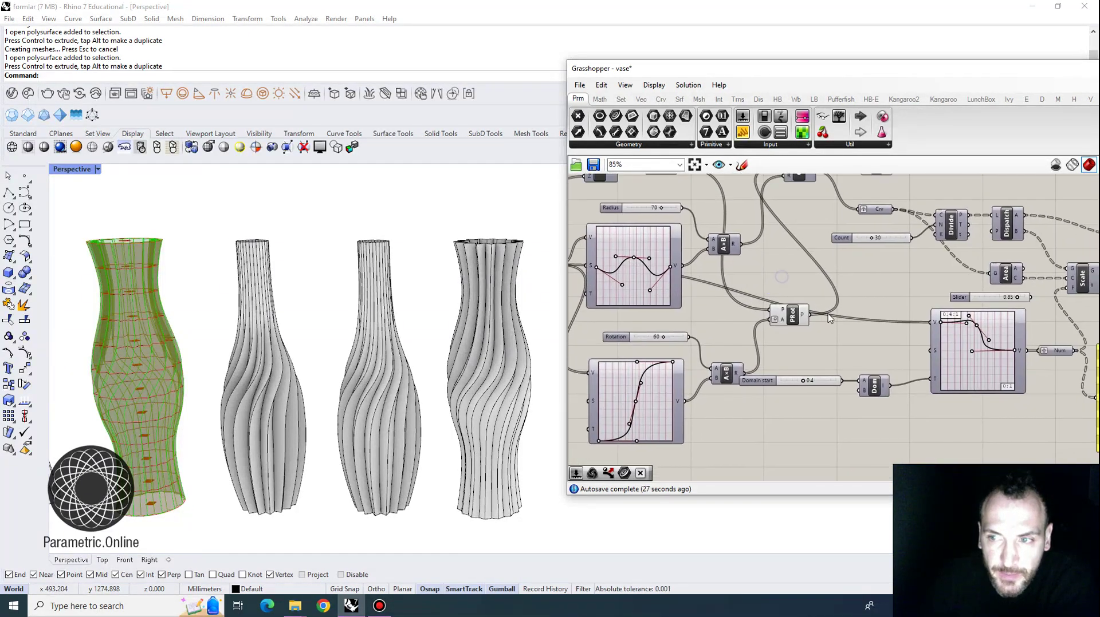
{"action": "right_click_drag", "start_coordinate": [723, 321], "coordinate": [752, 346]}
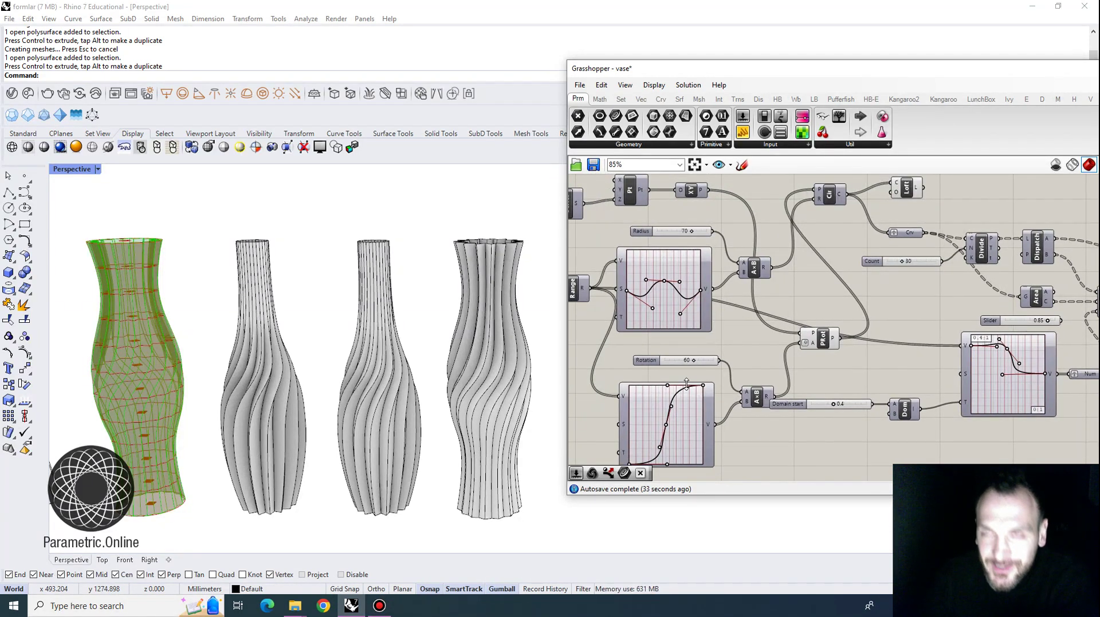
{"action": "right_click_drag", "start_coordinate": [746, 443], "coordinate": [718, 423]}
{"action": "right_click_drag", "start_coordinate": [711, 361], "coordinate": [735, 363]}
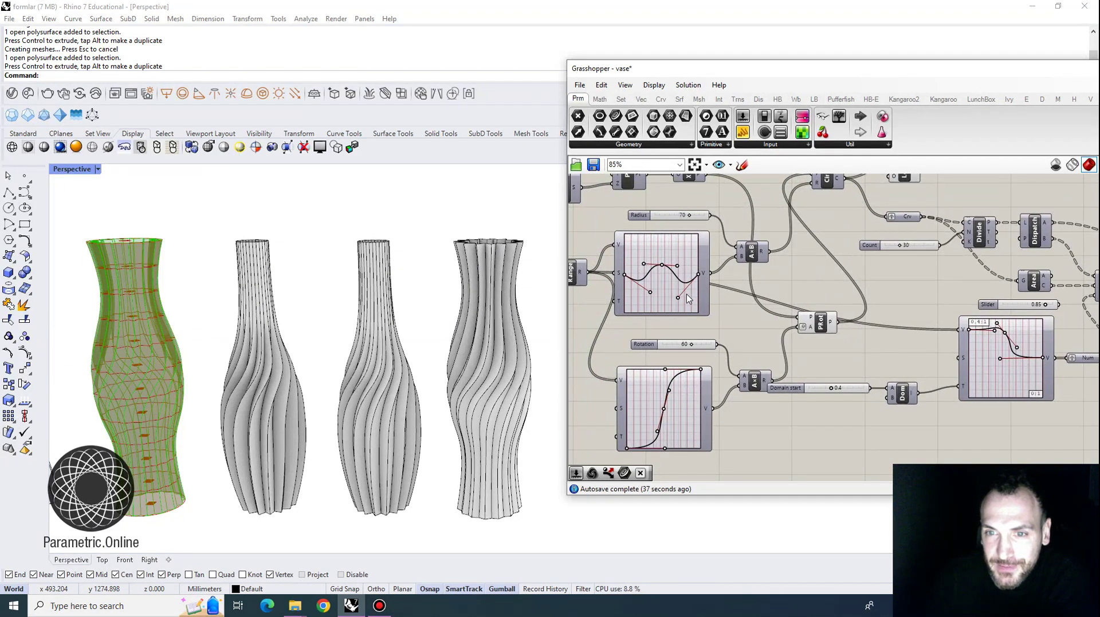